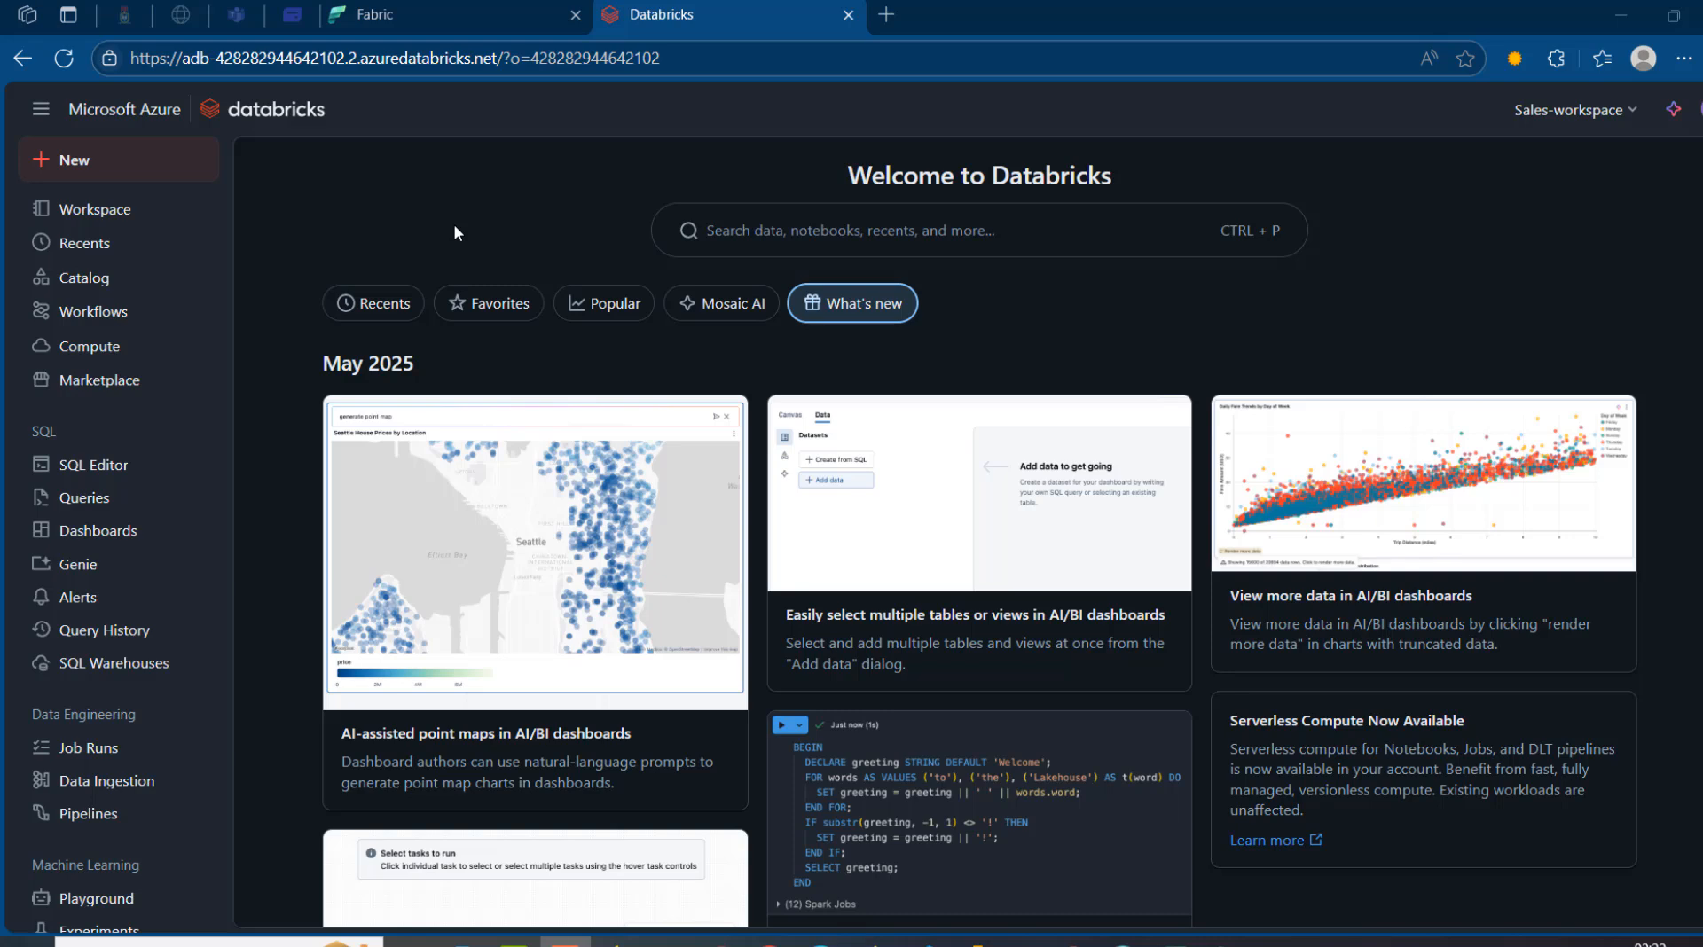
- Open sales_volume under sales_schema in the one_data catalog to view its files
{"action": "left_click", "coordinate": [108, 282]}
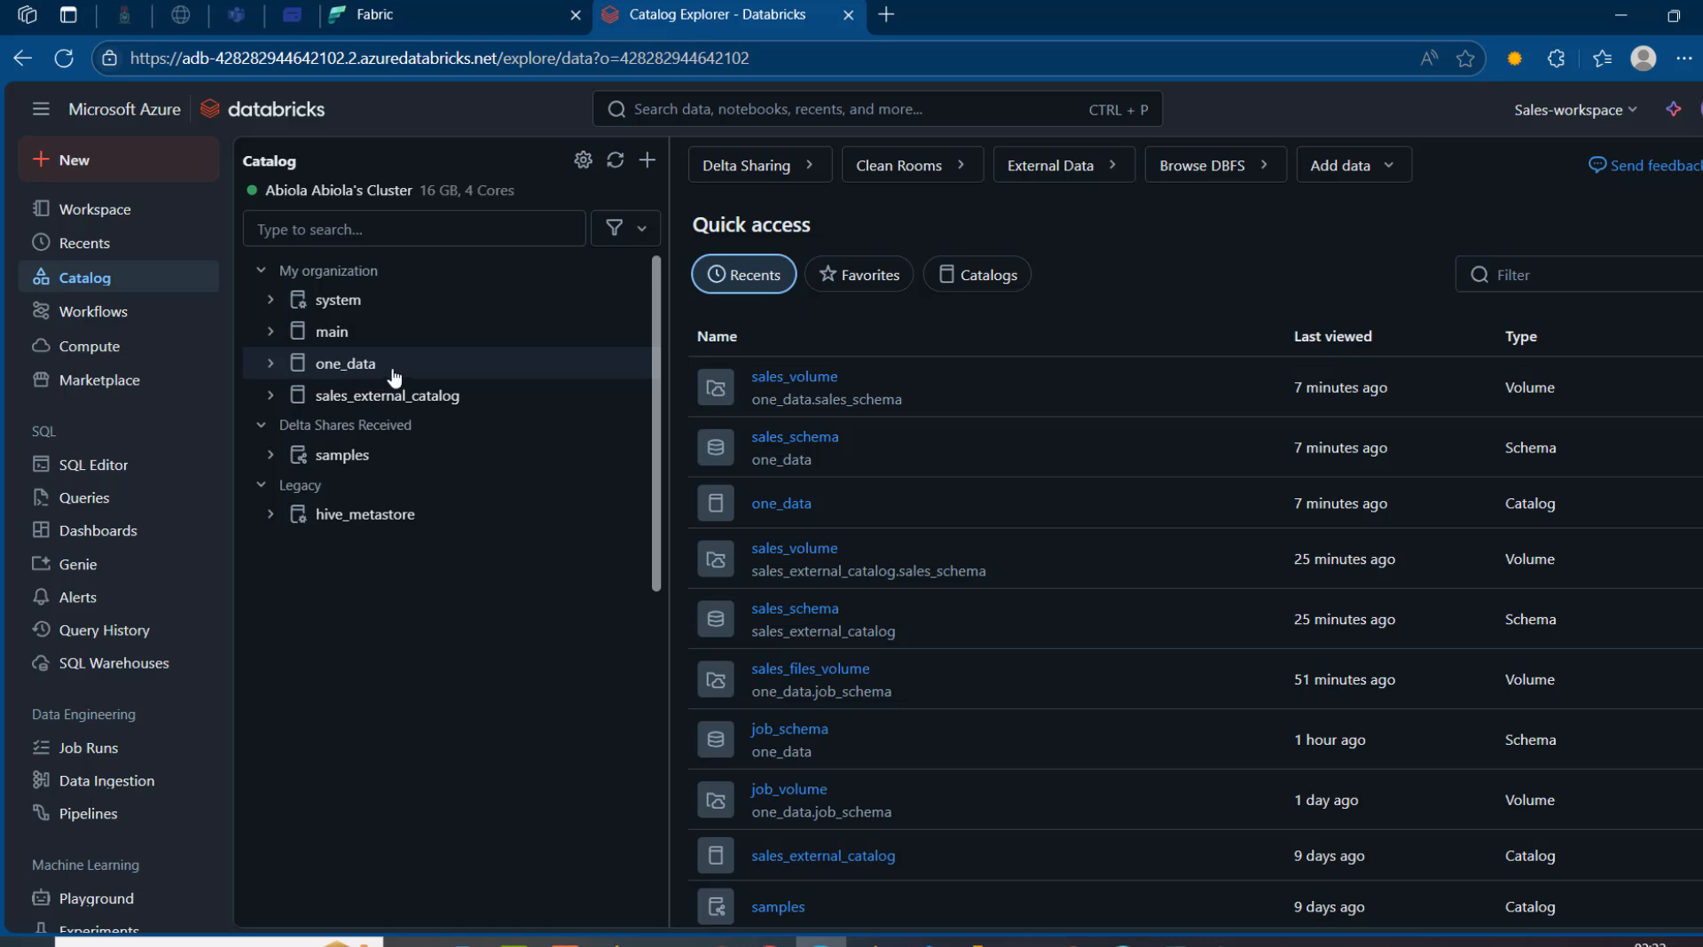
{"action": "left_click", "coordinate": [387, 367]}
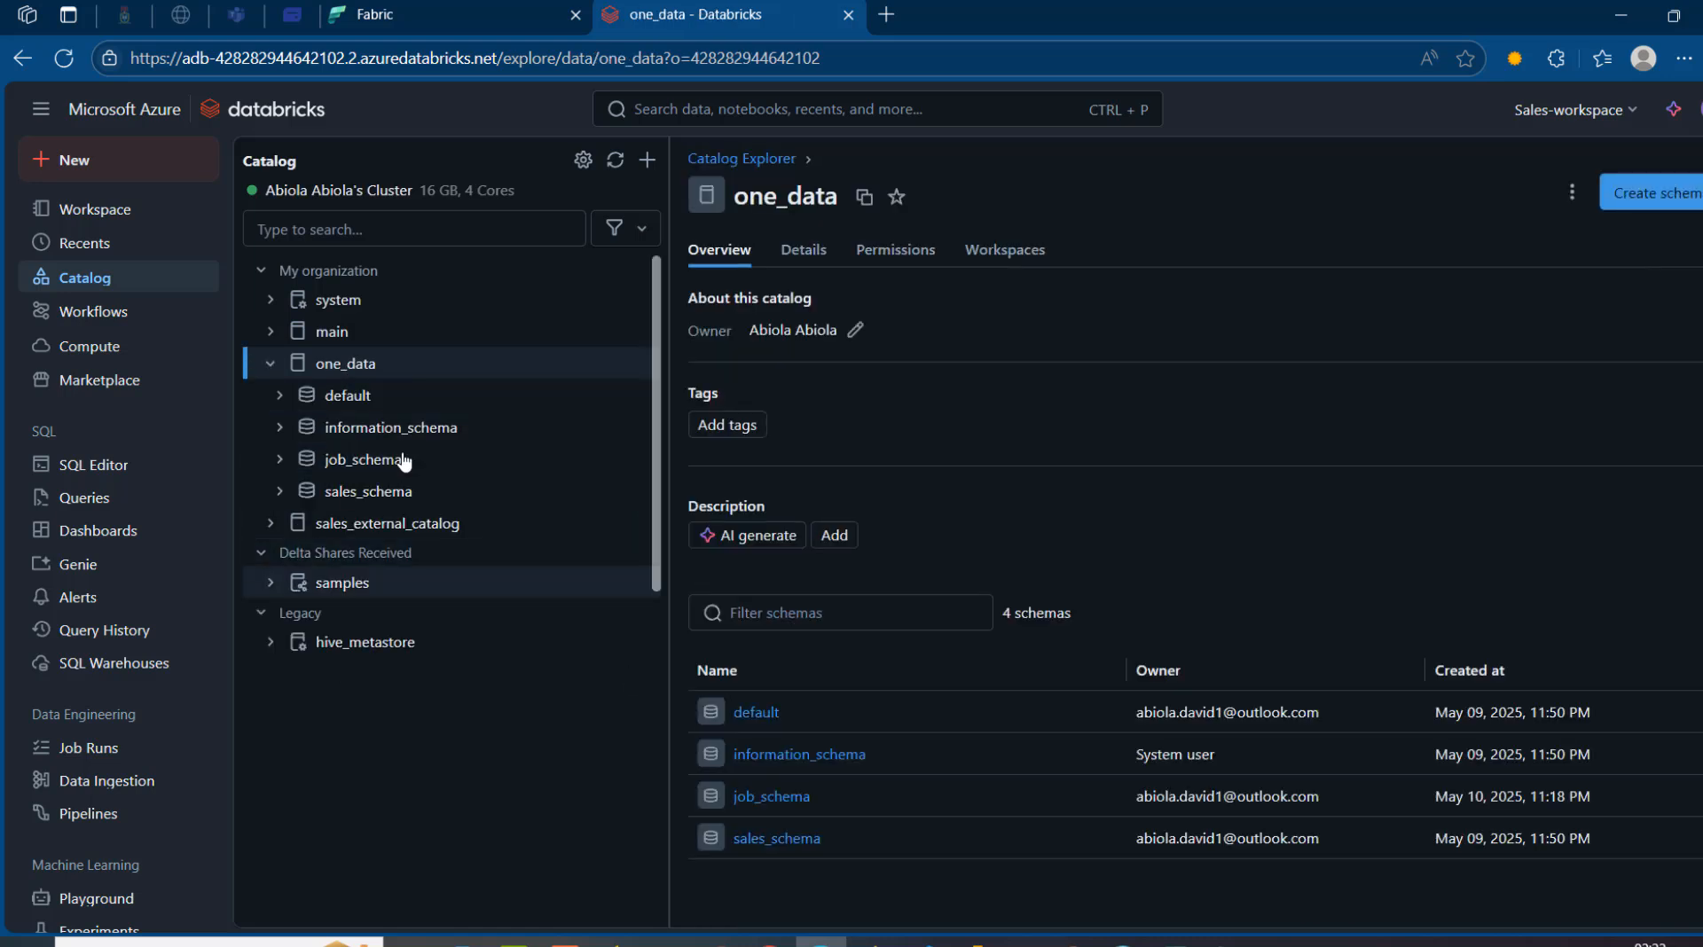
{"action": "mouse_move", "coordinate": [444, 490]}
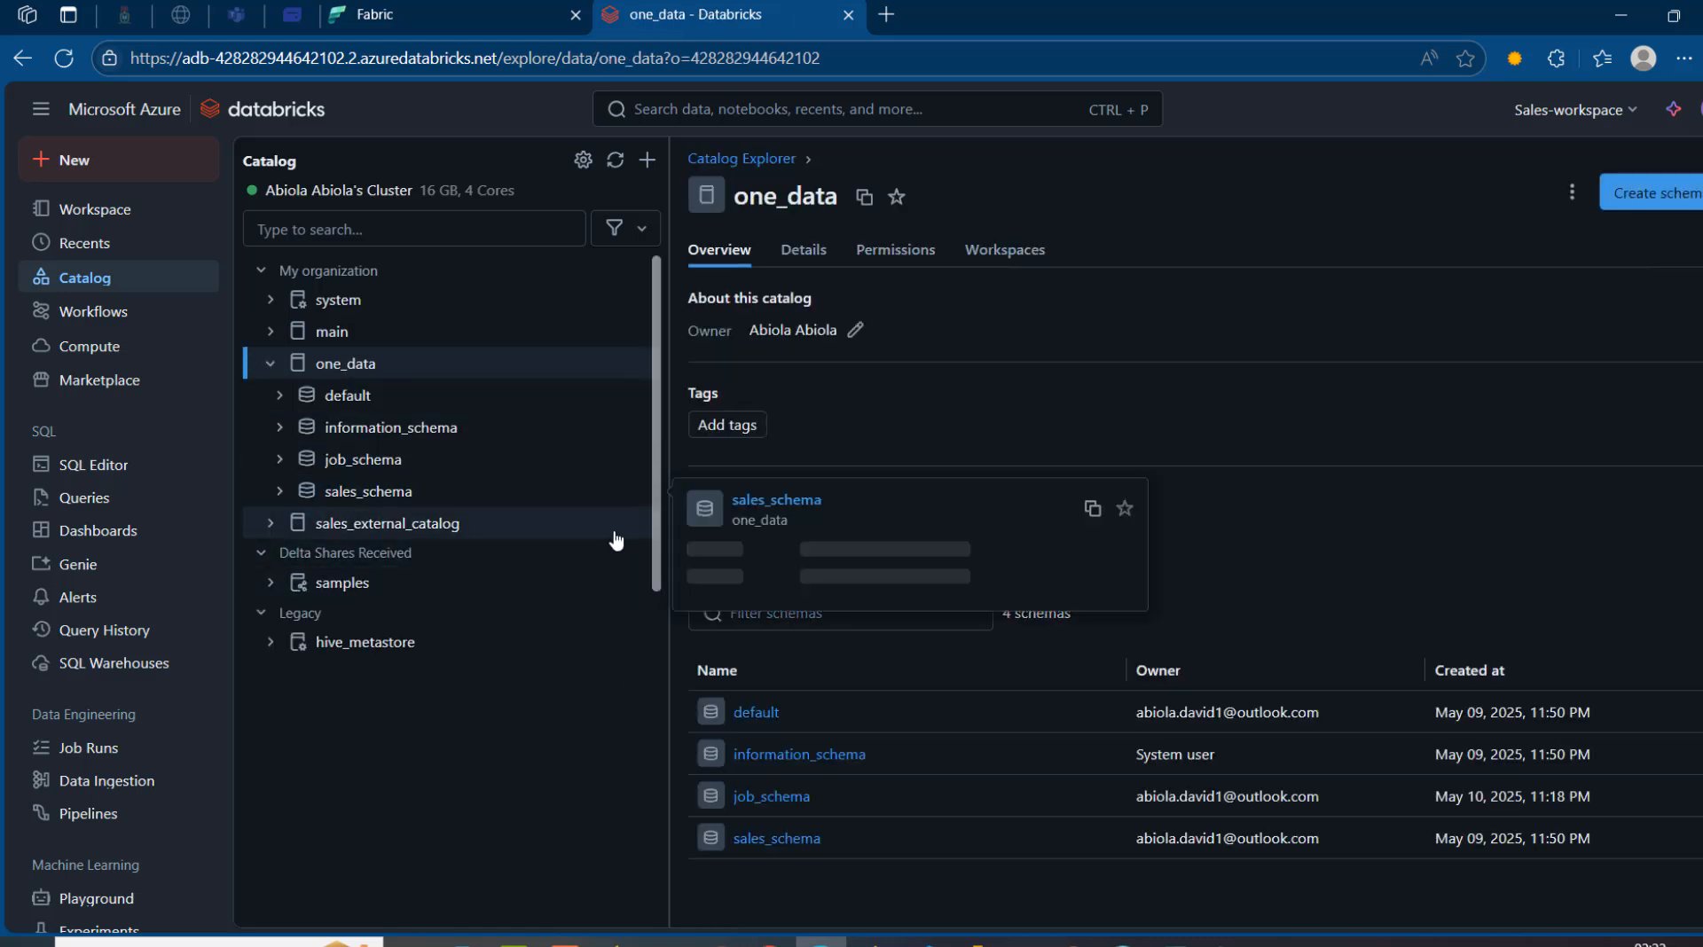
{"action": "left_click", "coordinate": [372, 497]}
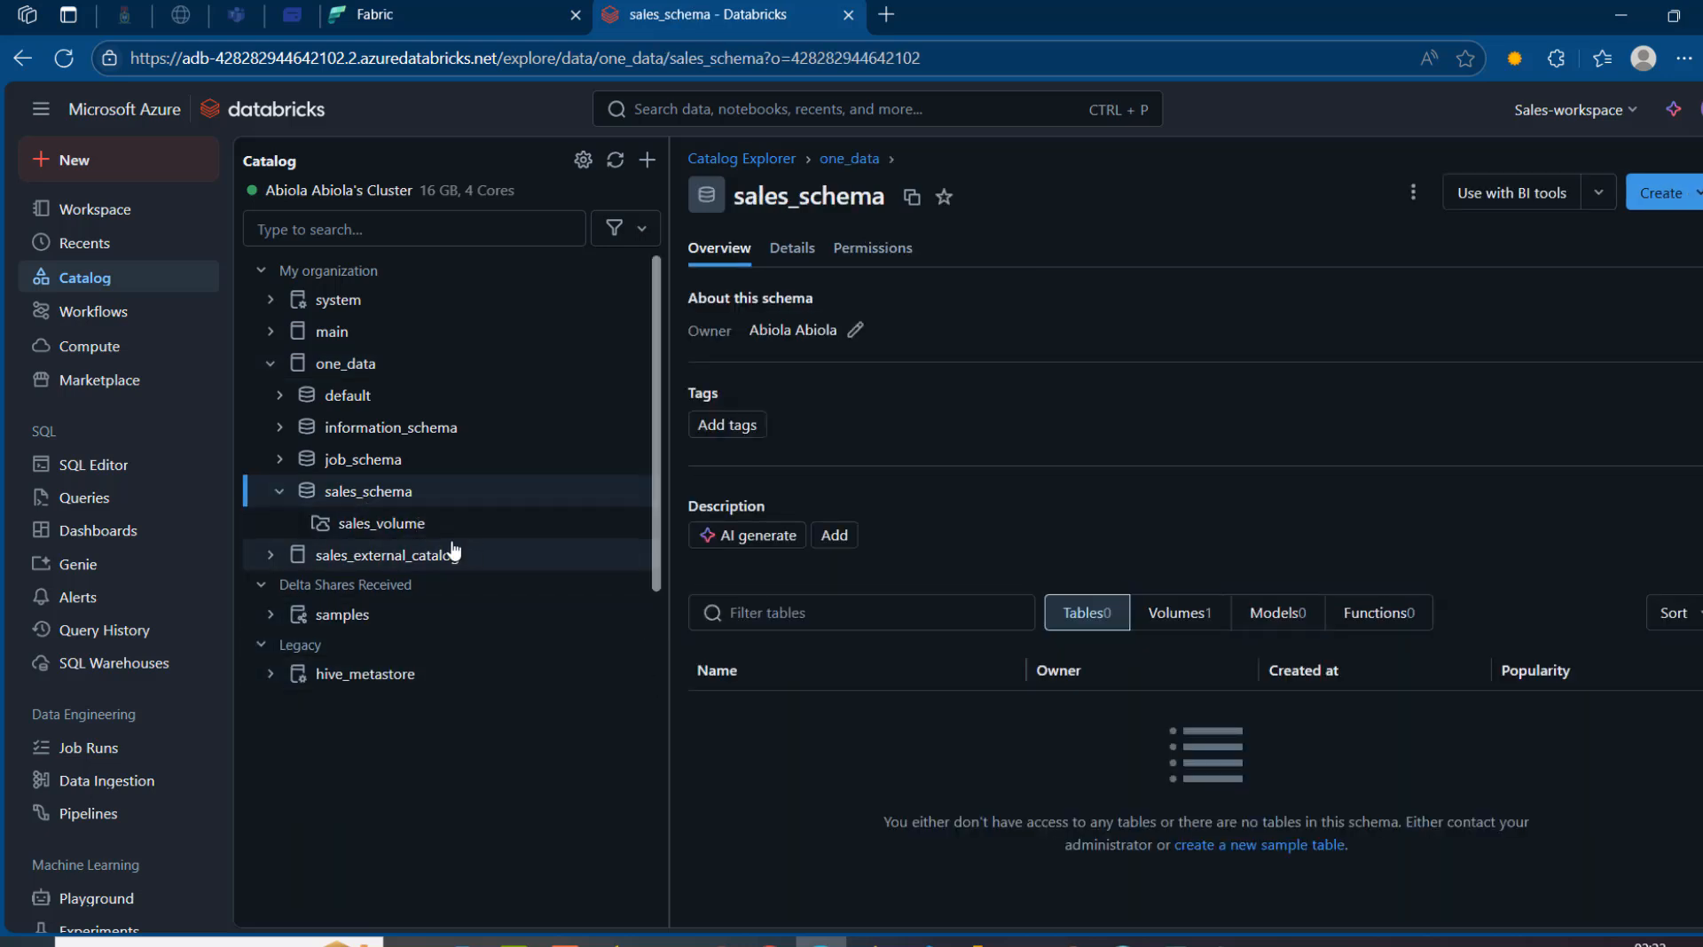
{"action": "left_click", "coordinate": [349, 533]}
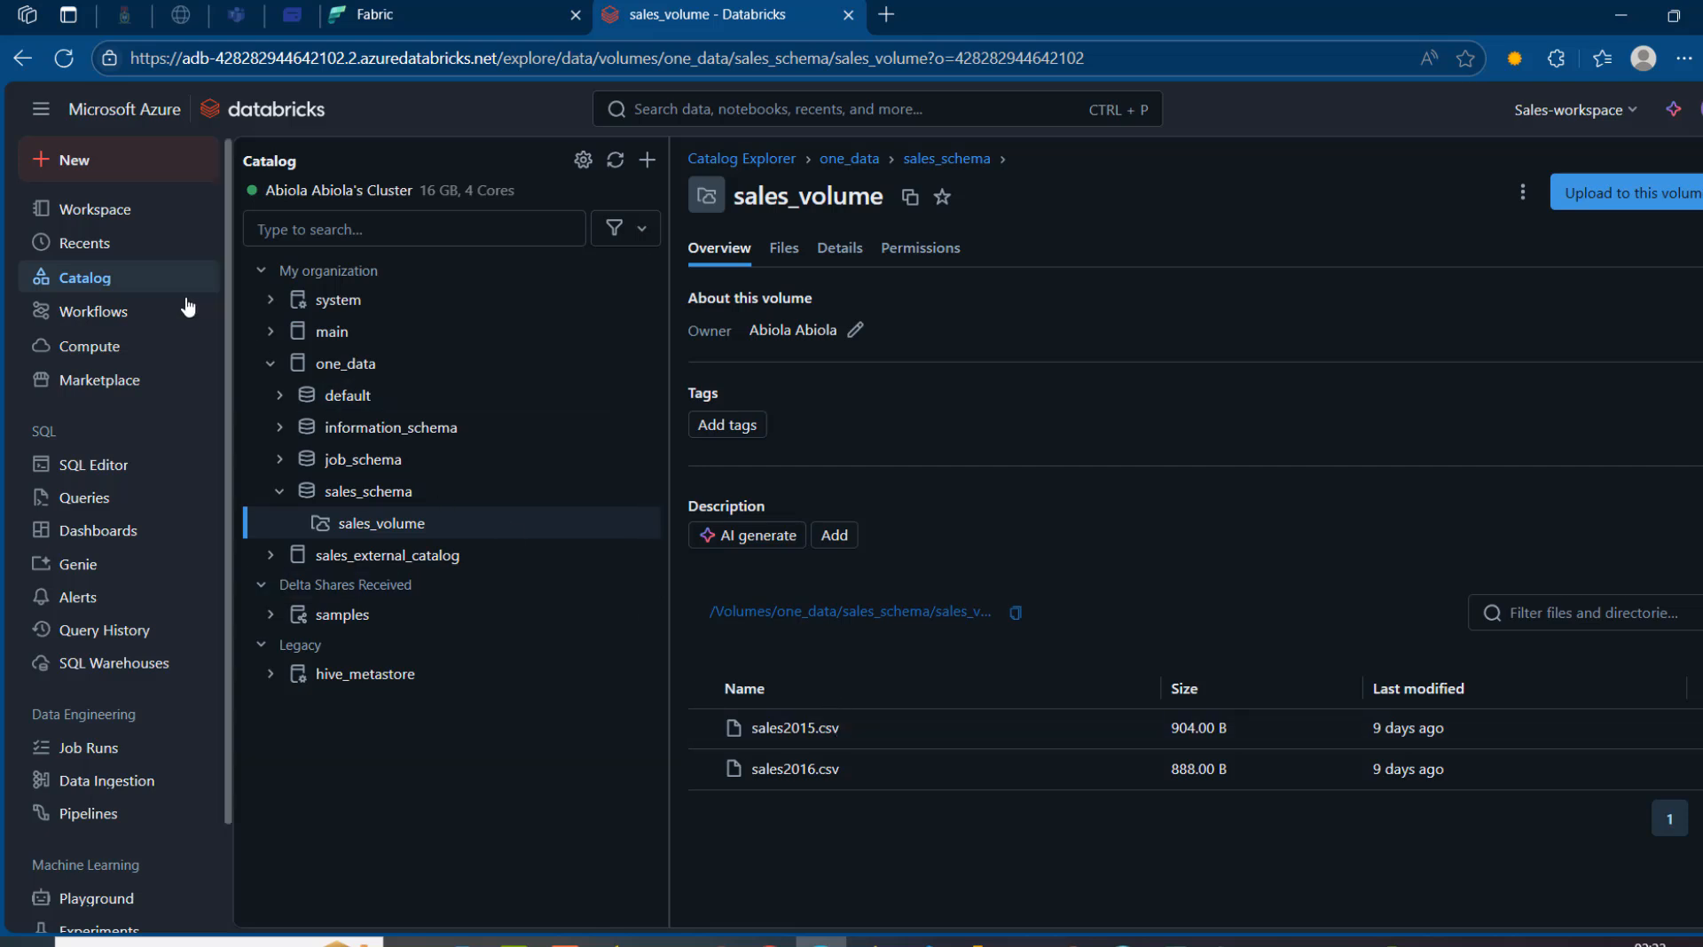
- Open the recent fabric_demo_notebook and review its schema definition and CSV header option
{"action": "left_click", "coordinate": [110, 247]}
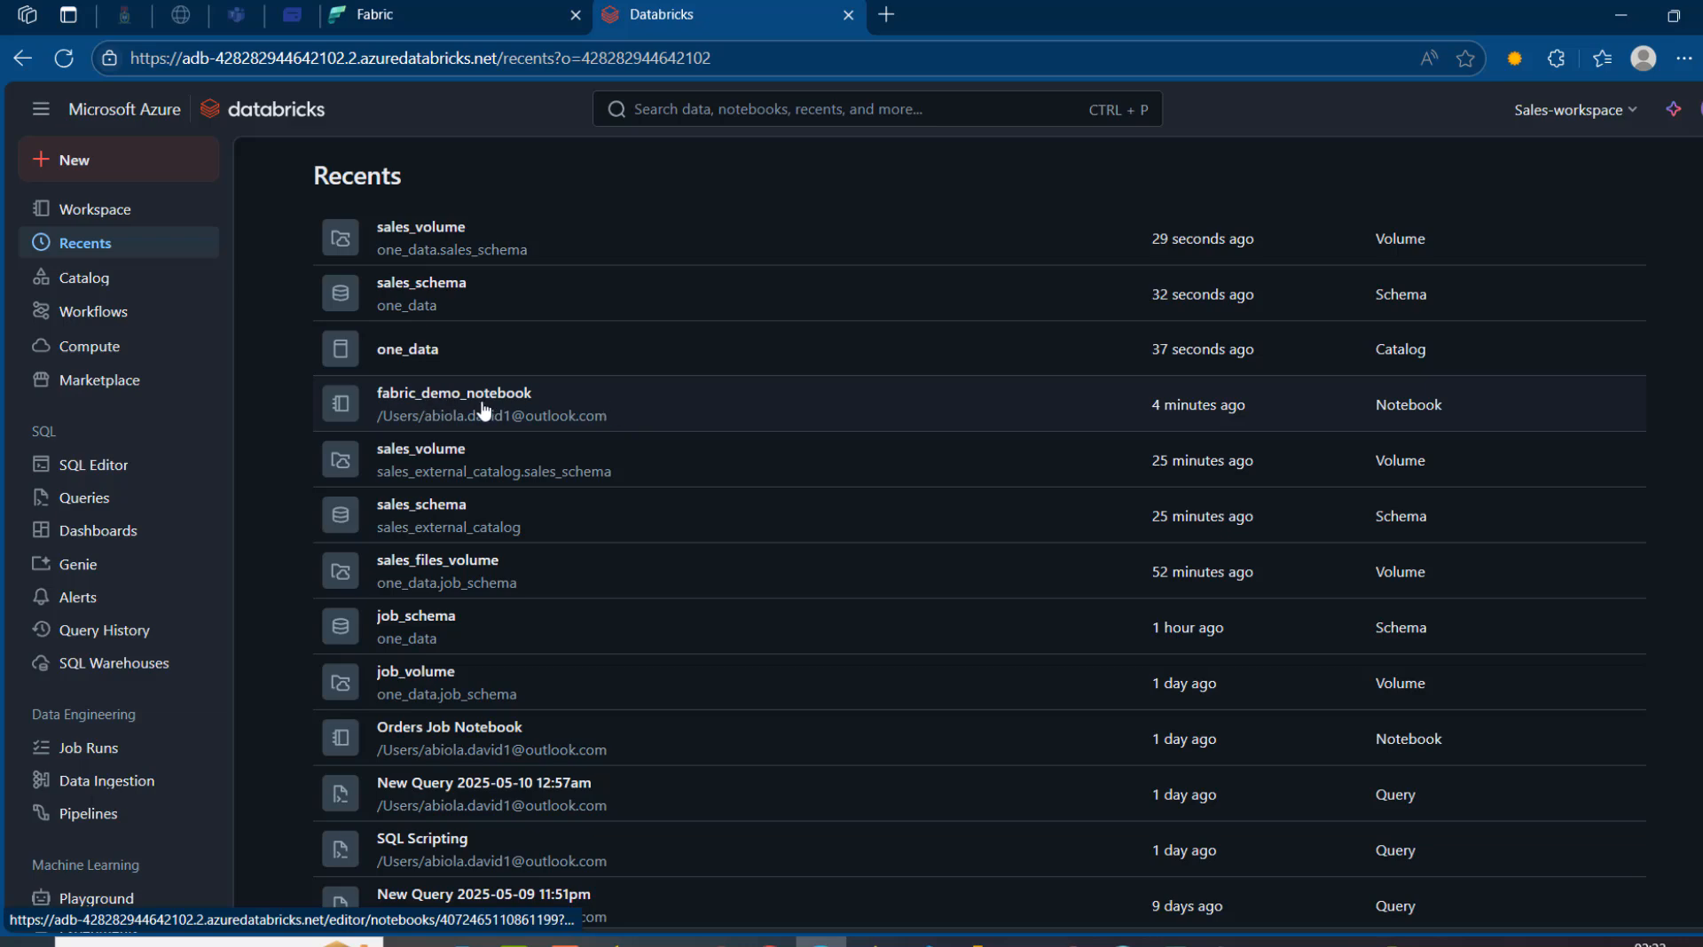
{"action": "left_click", "coordinate": [486, 408]}
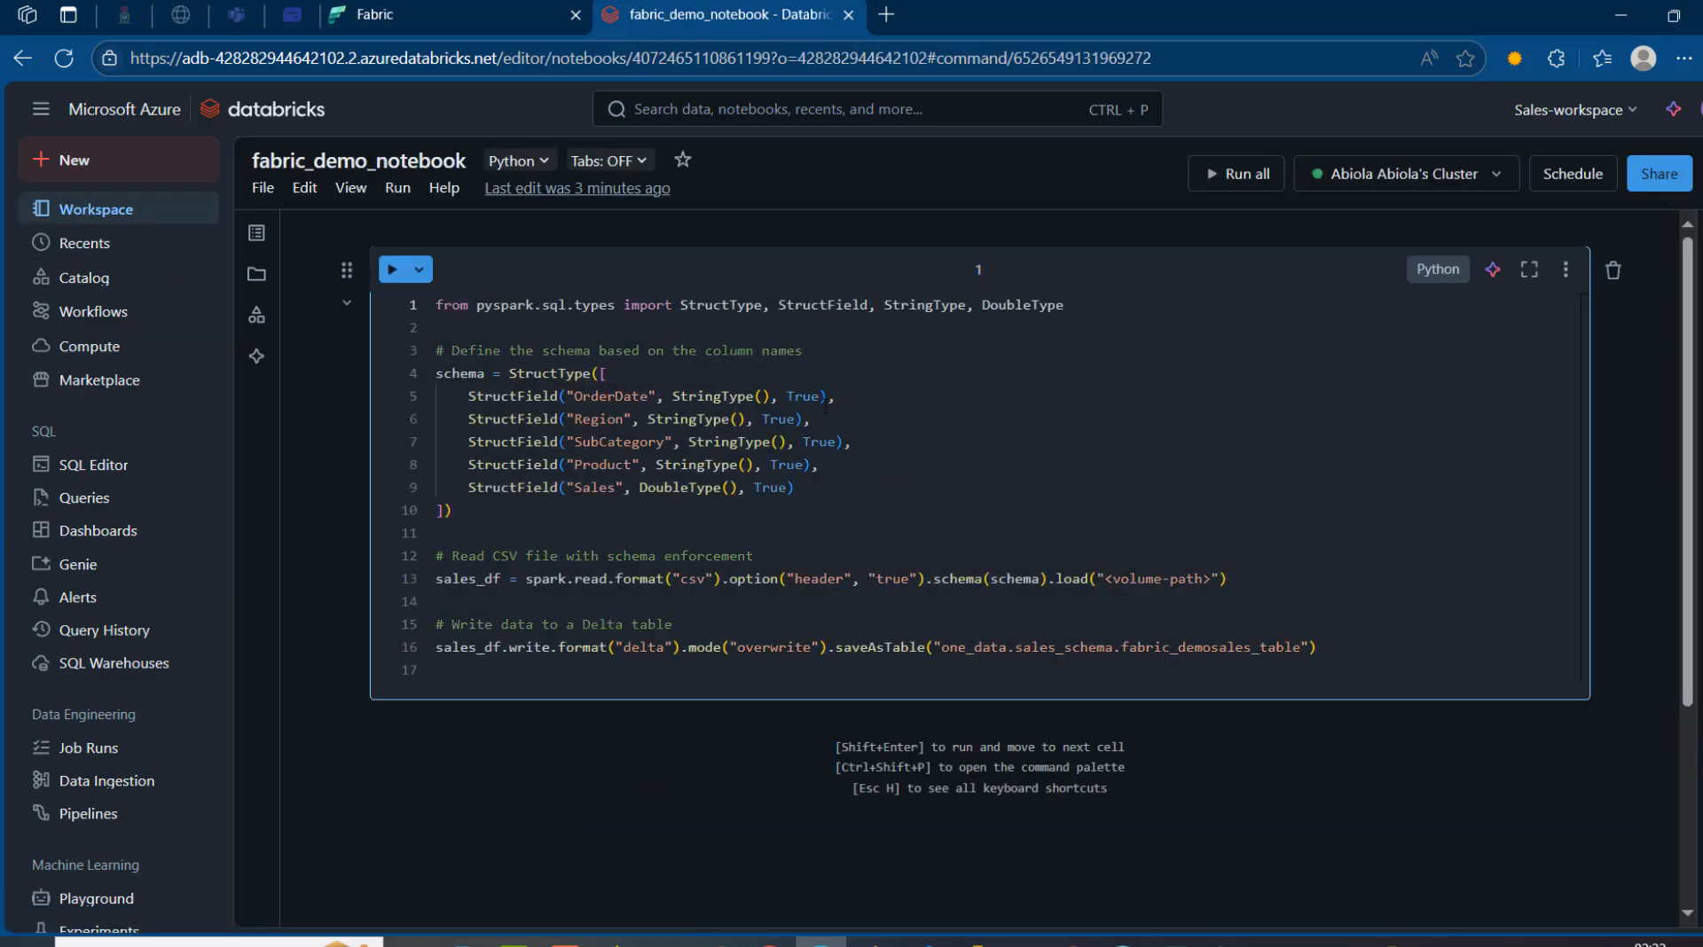
{"action": "left_click_drag", "start_coordinate": [901, 470], "coordinate": [528, 372]}
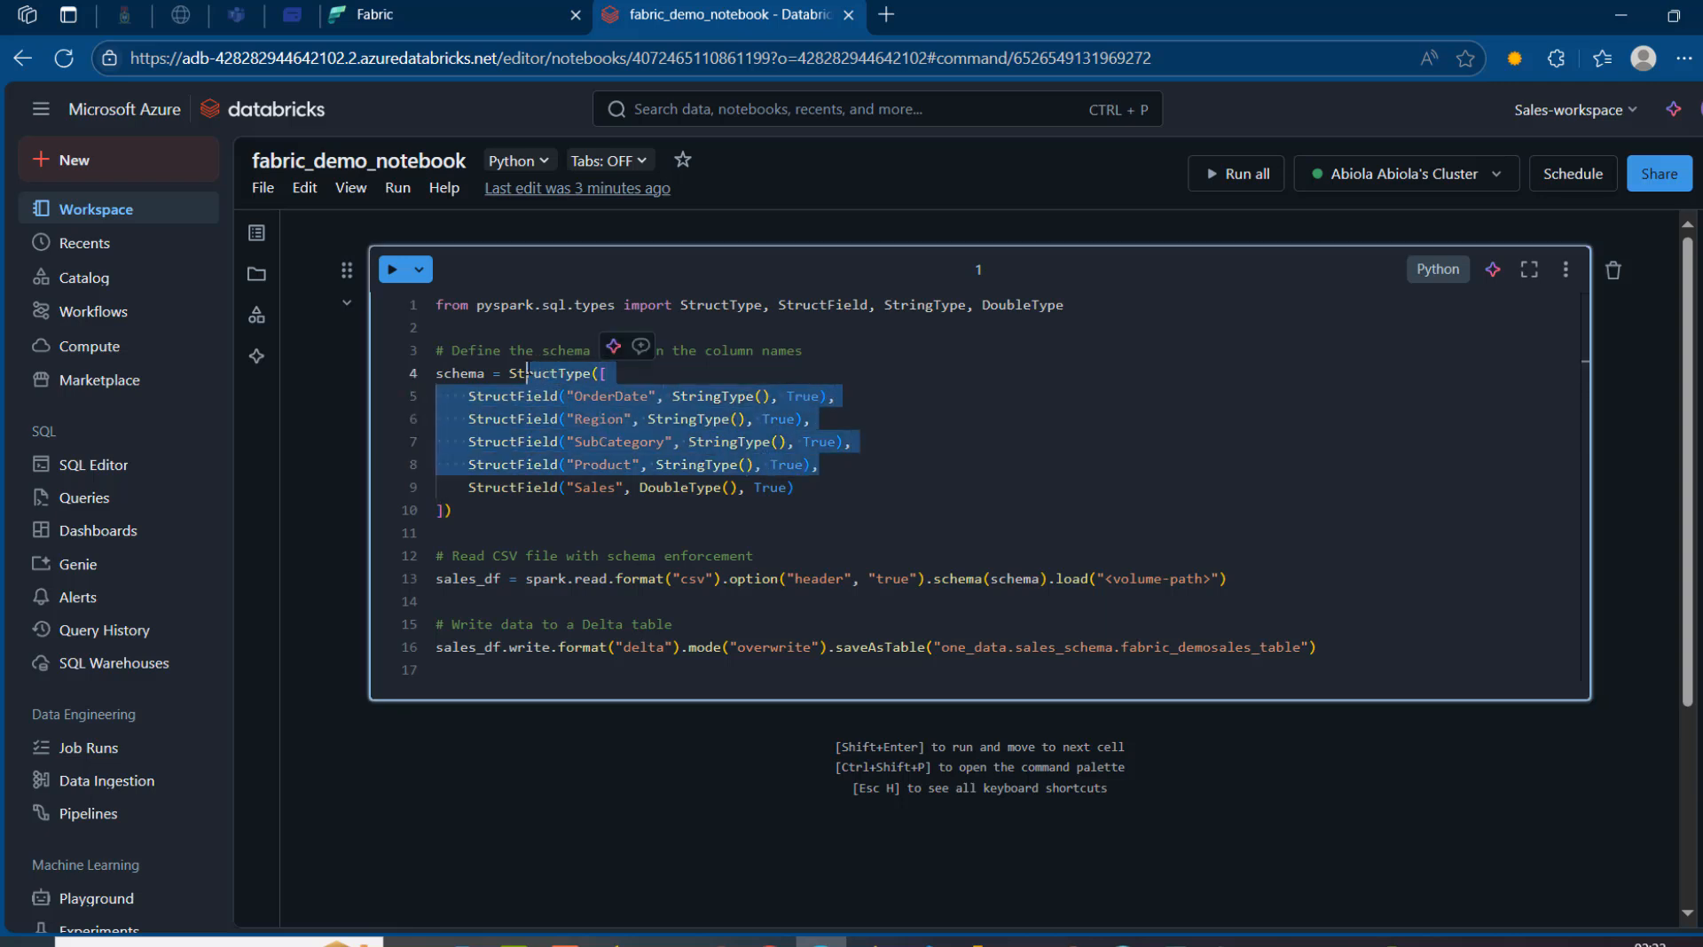
{"action": "left_click", "coordinate": [843, 352]}
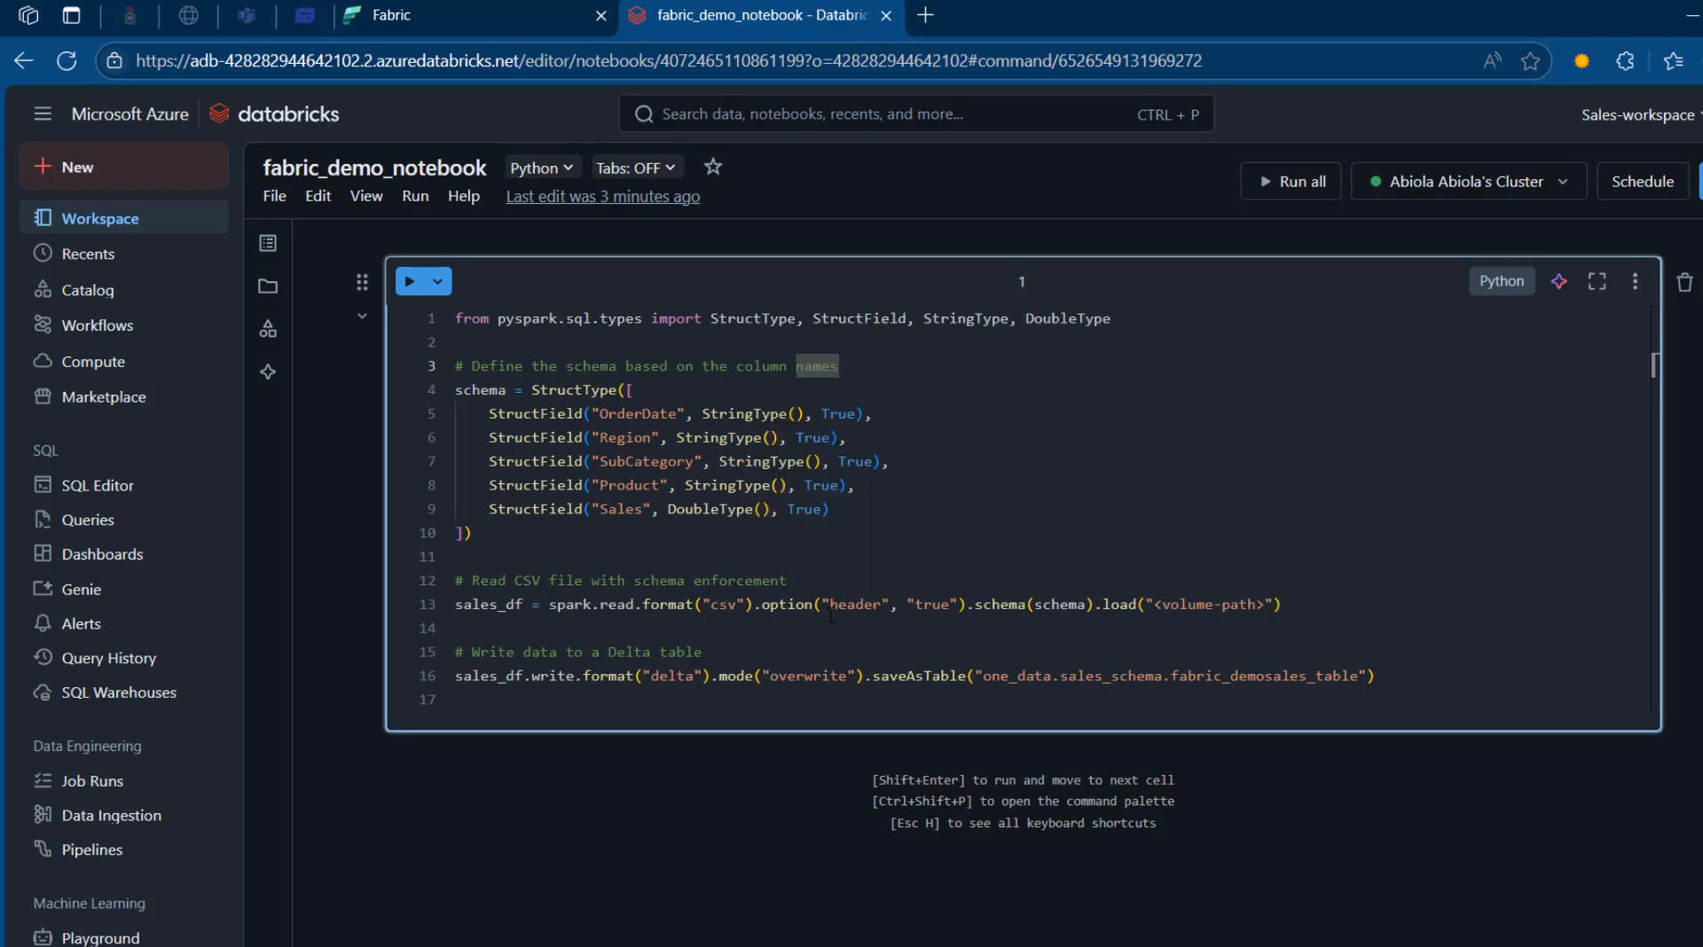
{"action": "left_click_drag", "start_coordinate": [839, 609], "coordinate": [925, 612]}
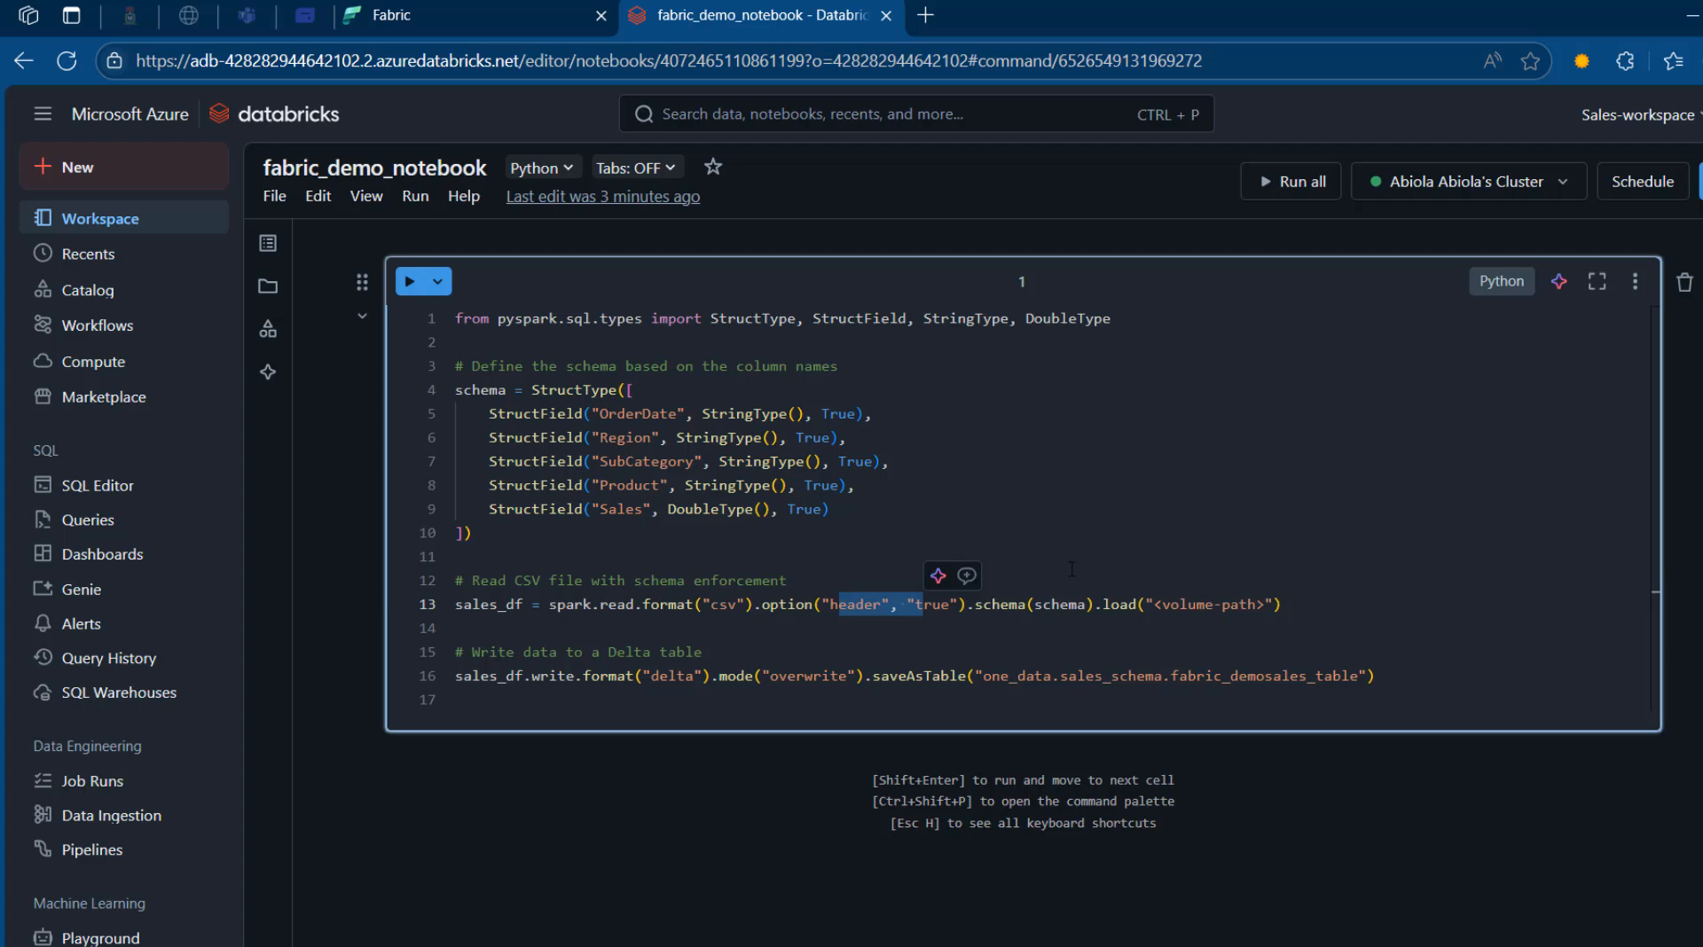
- Replace the <volume-path> placeholder in the notebook's load call with the copied volume path of sales_volume in one_data.sales_schema
{"action": "left_click", "coordinate": [268, 334]}
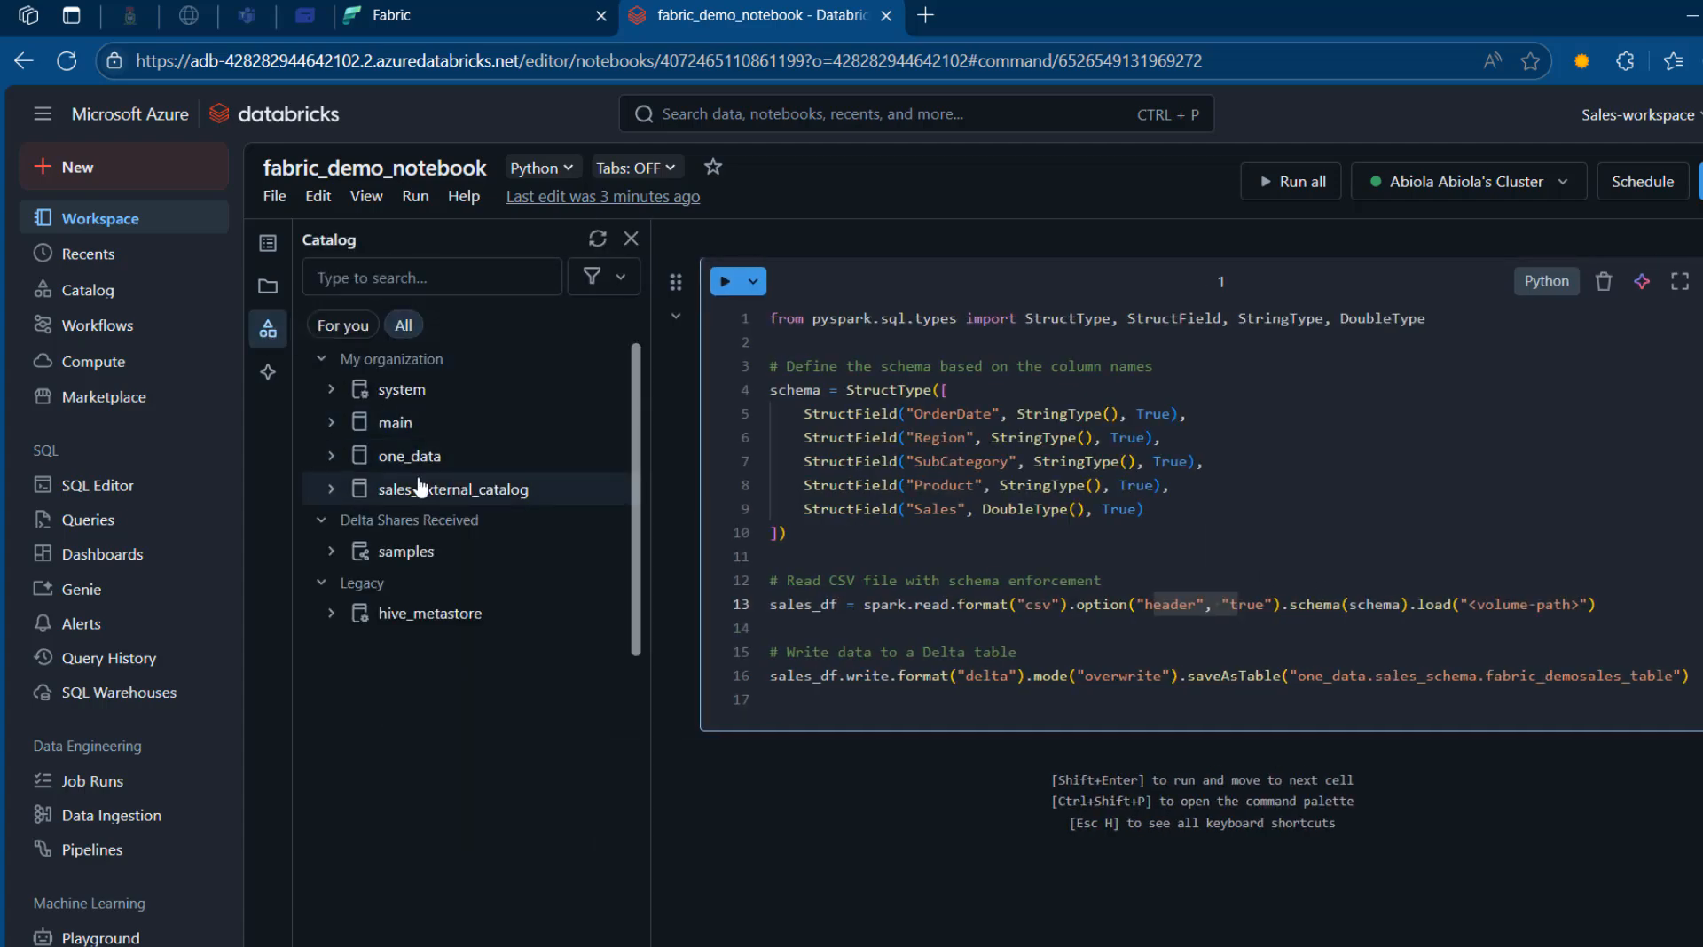
{"action": "left_click", "coordinate": [331, 457]}
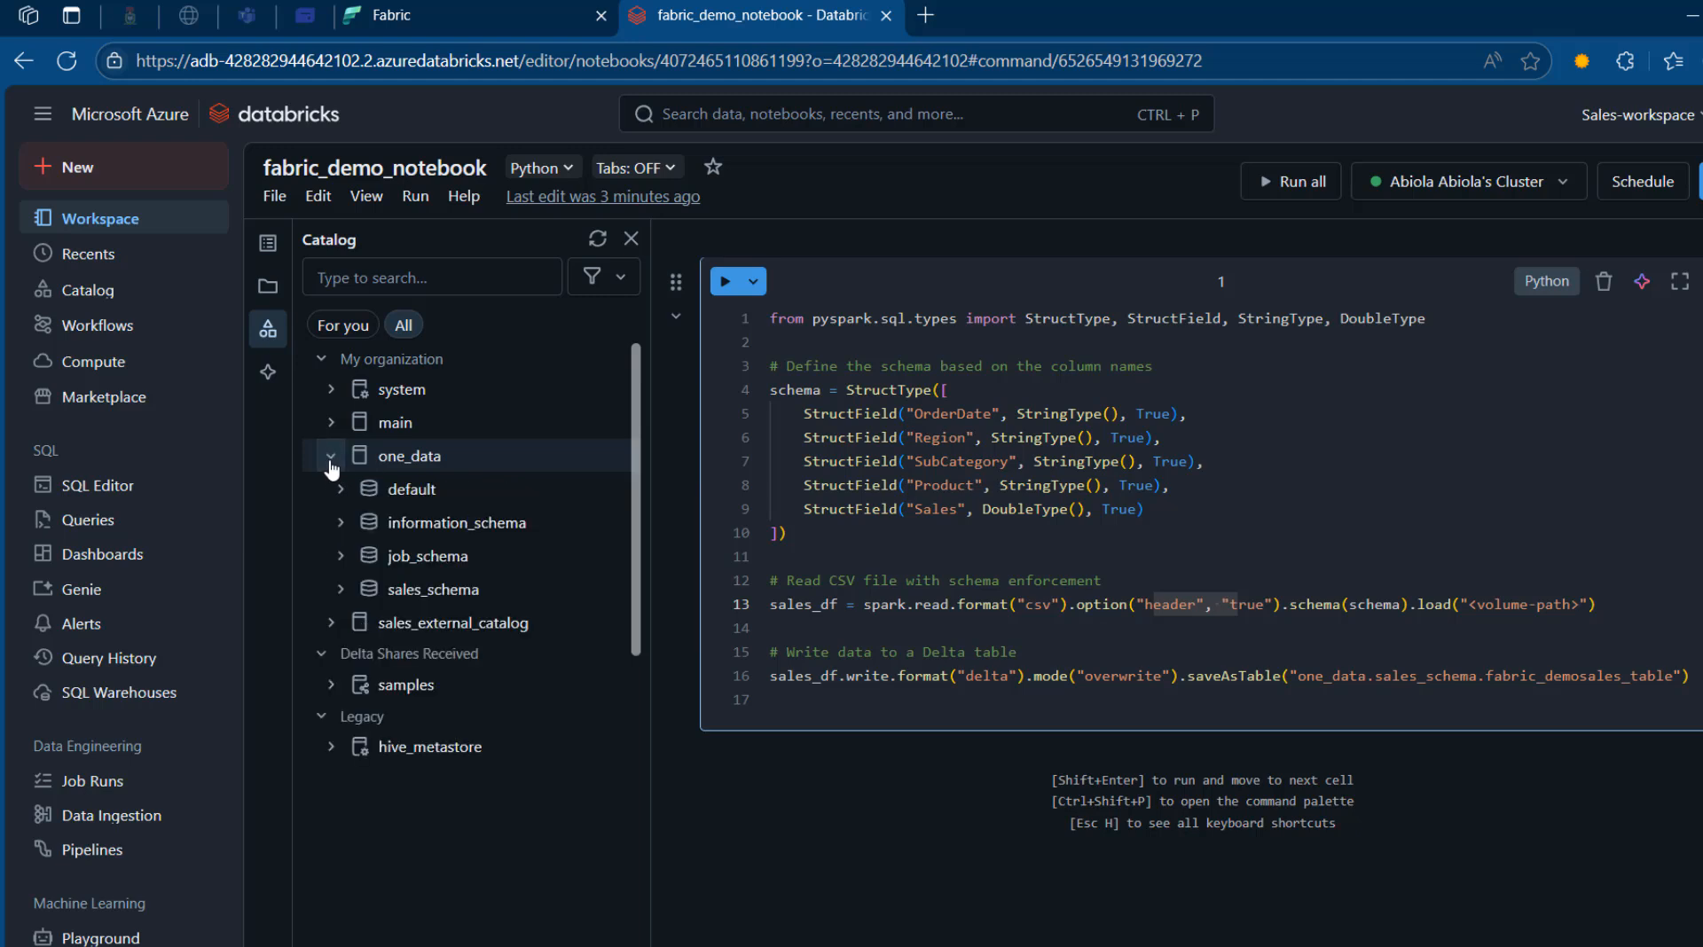
{"action": "left_click", "coordinate": [341, 590]}
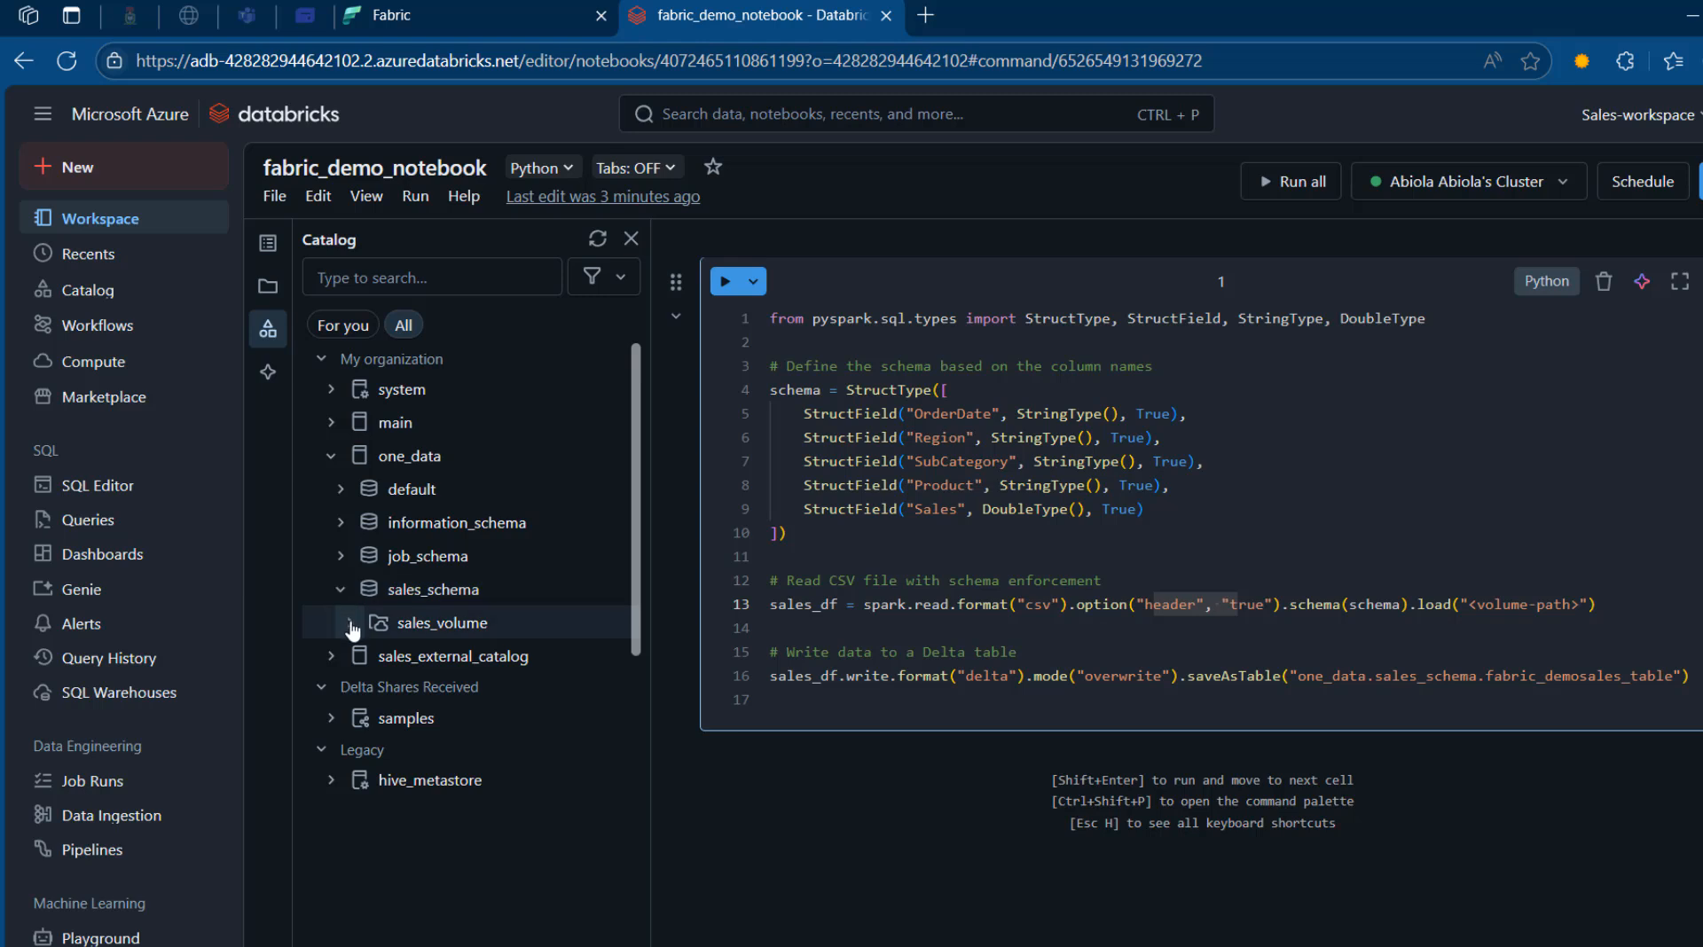
{"action": "left_click", "coordinate": [351, 624]}
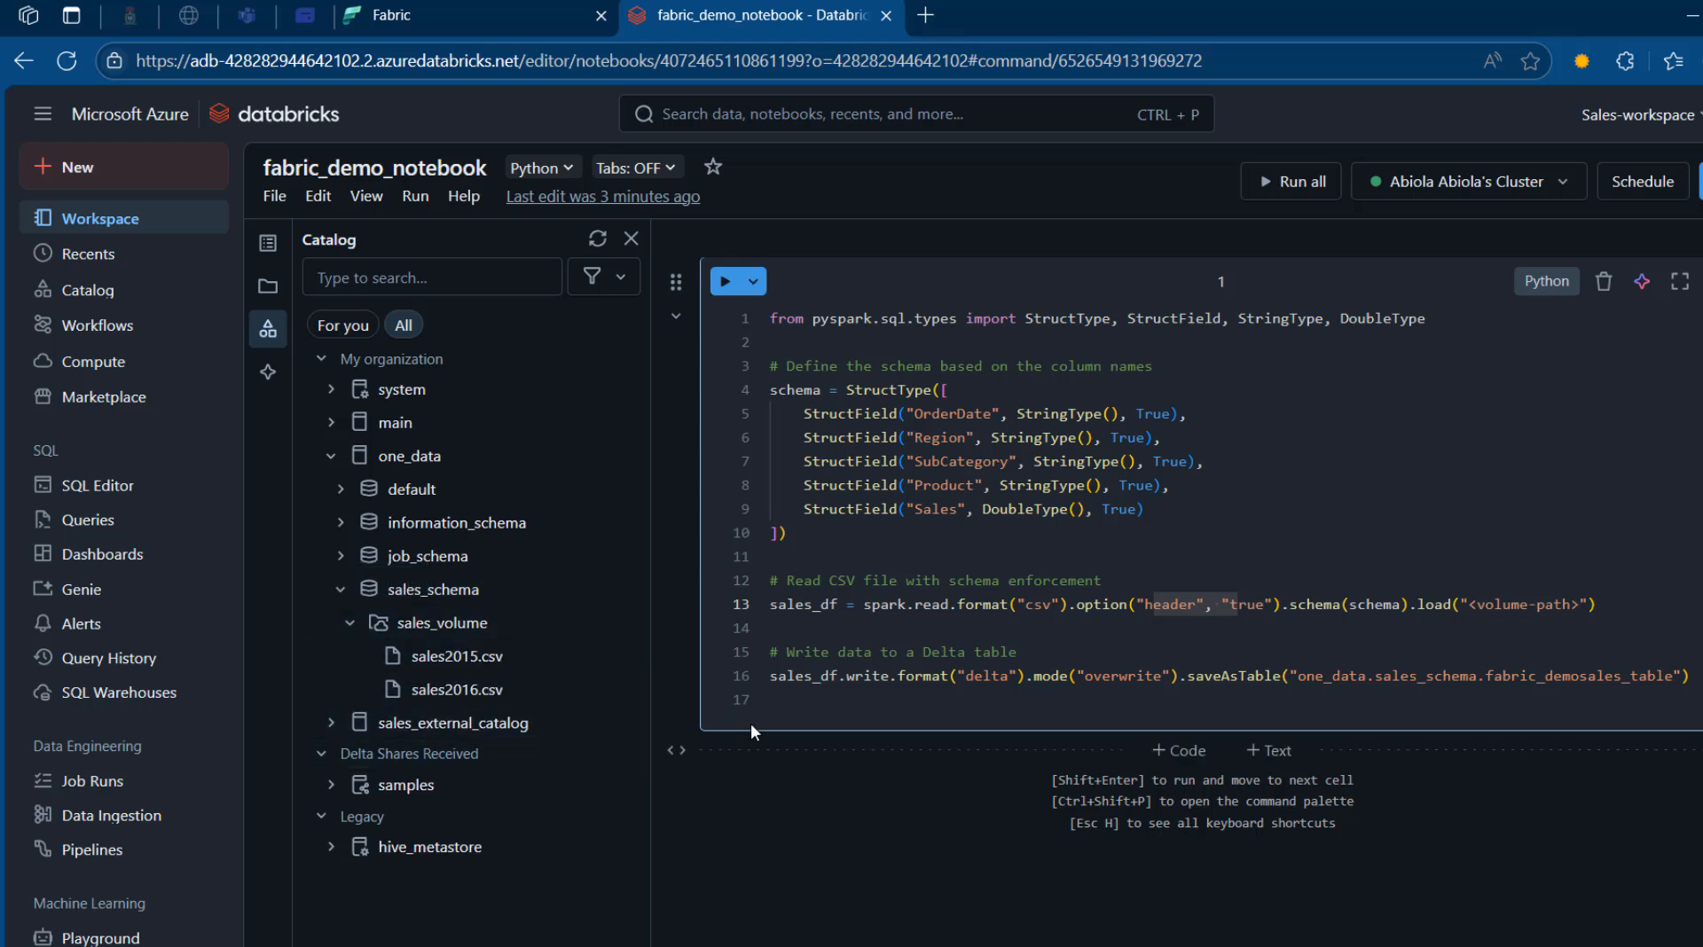
{"action": "mouse_move", "coordinate": [624, 632]}
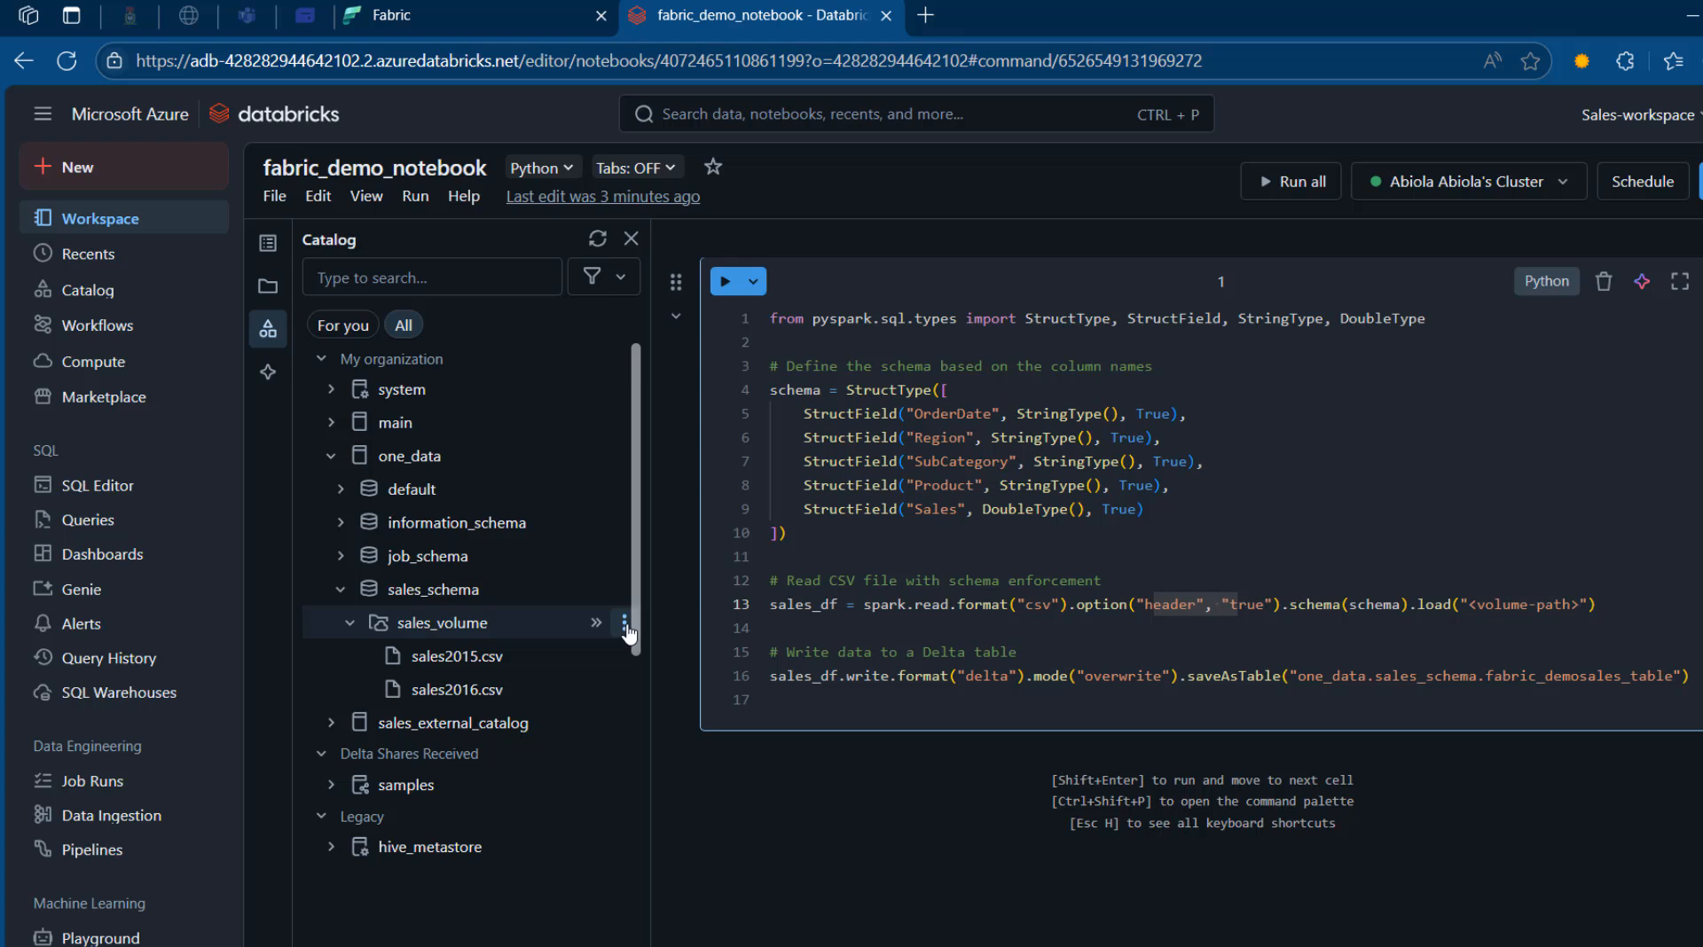
{"action": "left_click", "coordinate": [625, 624]}
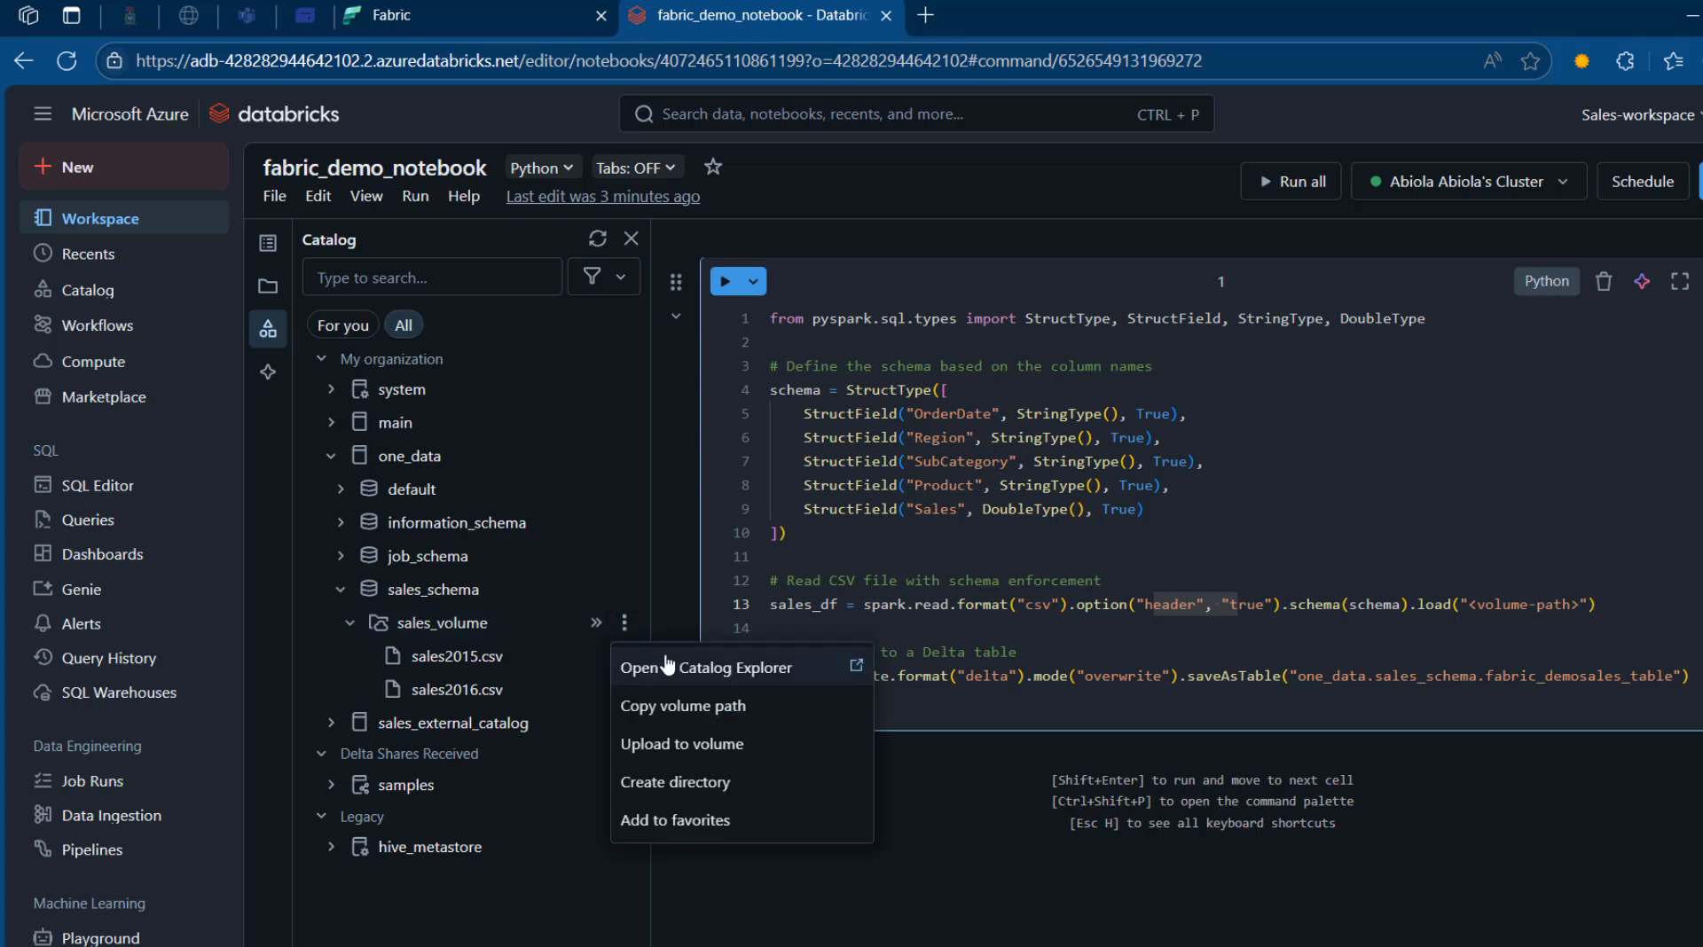
{"action": "left_click", "coordinate": [707, 721]}
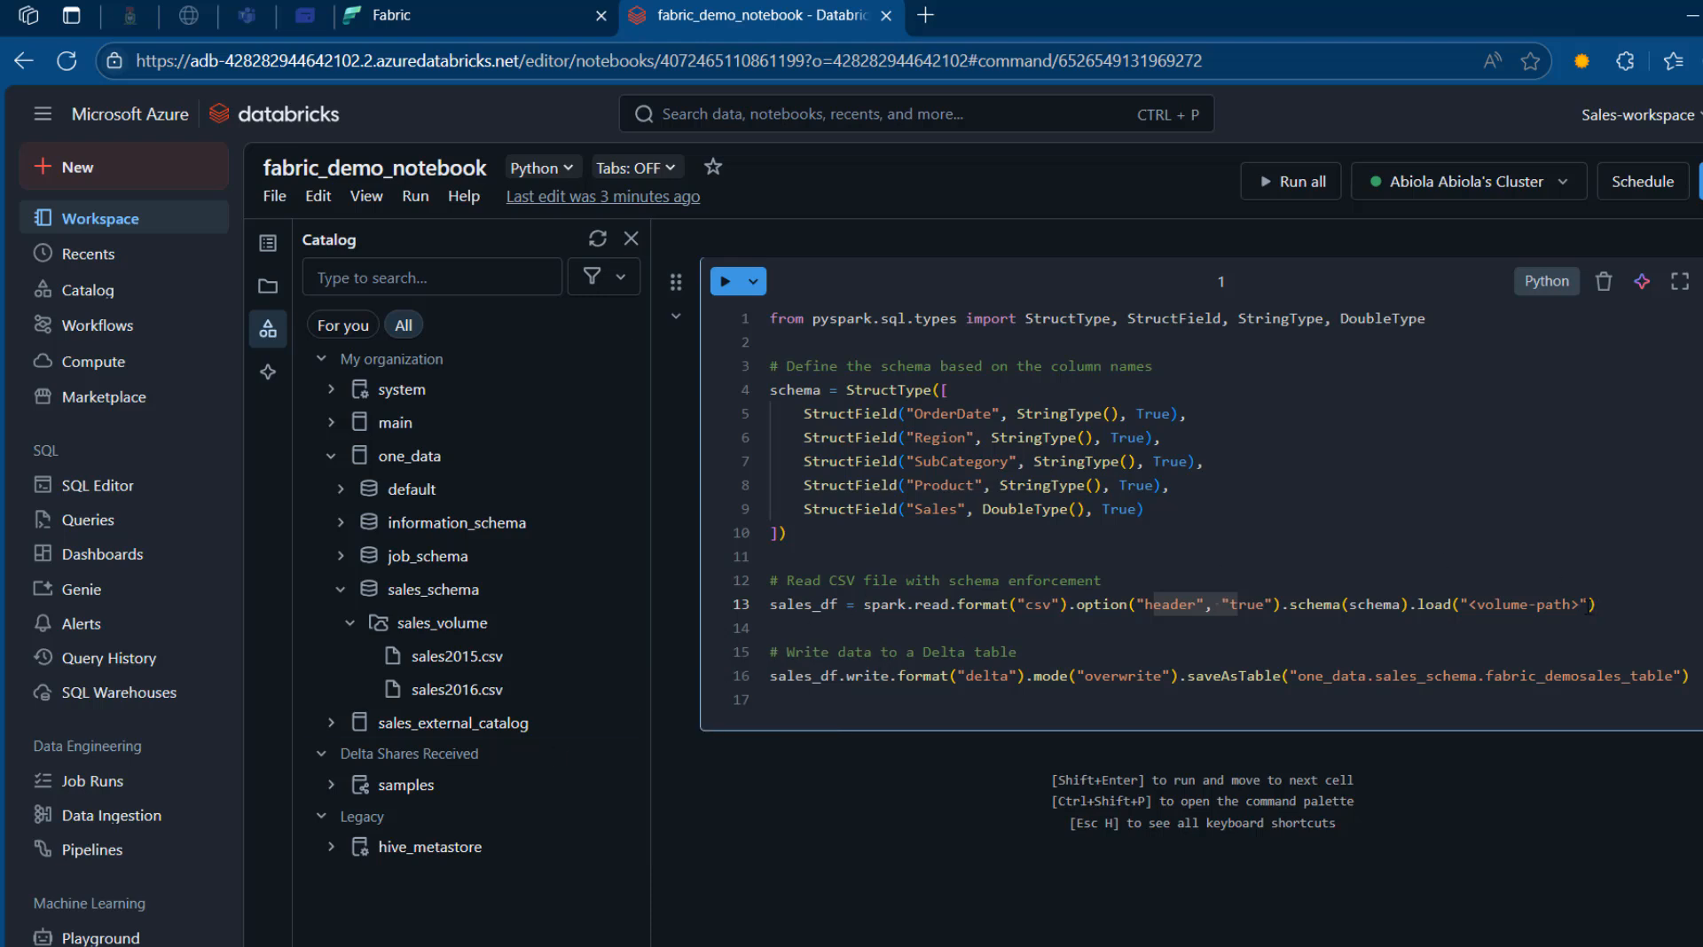
{"action": "left_click_drag", "start_coordinate": [1583, 607], "coordinate": [1470, 606]}
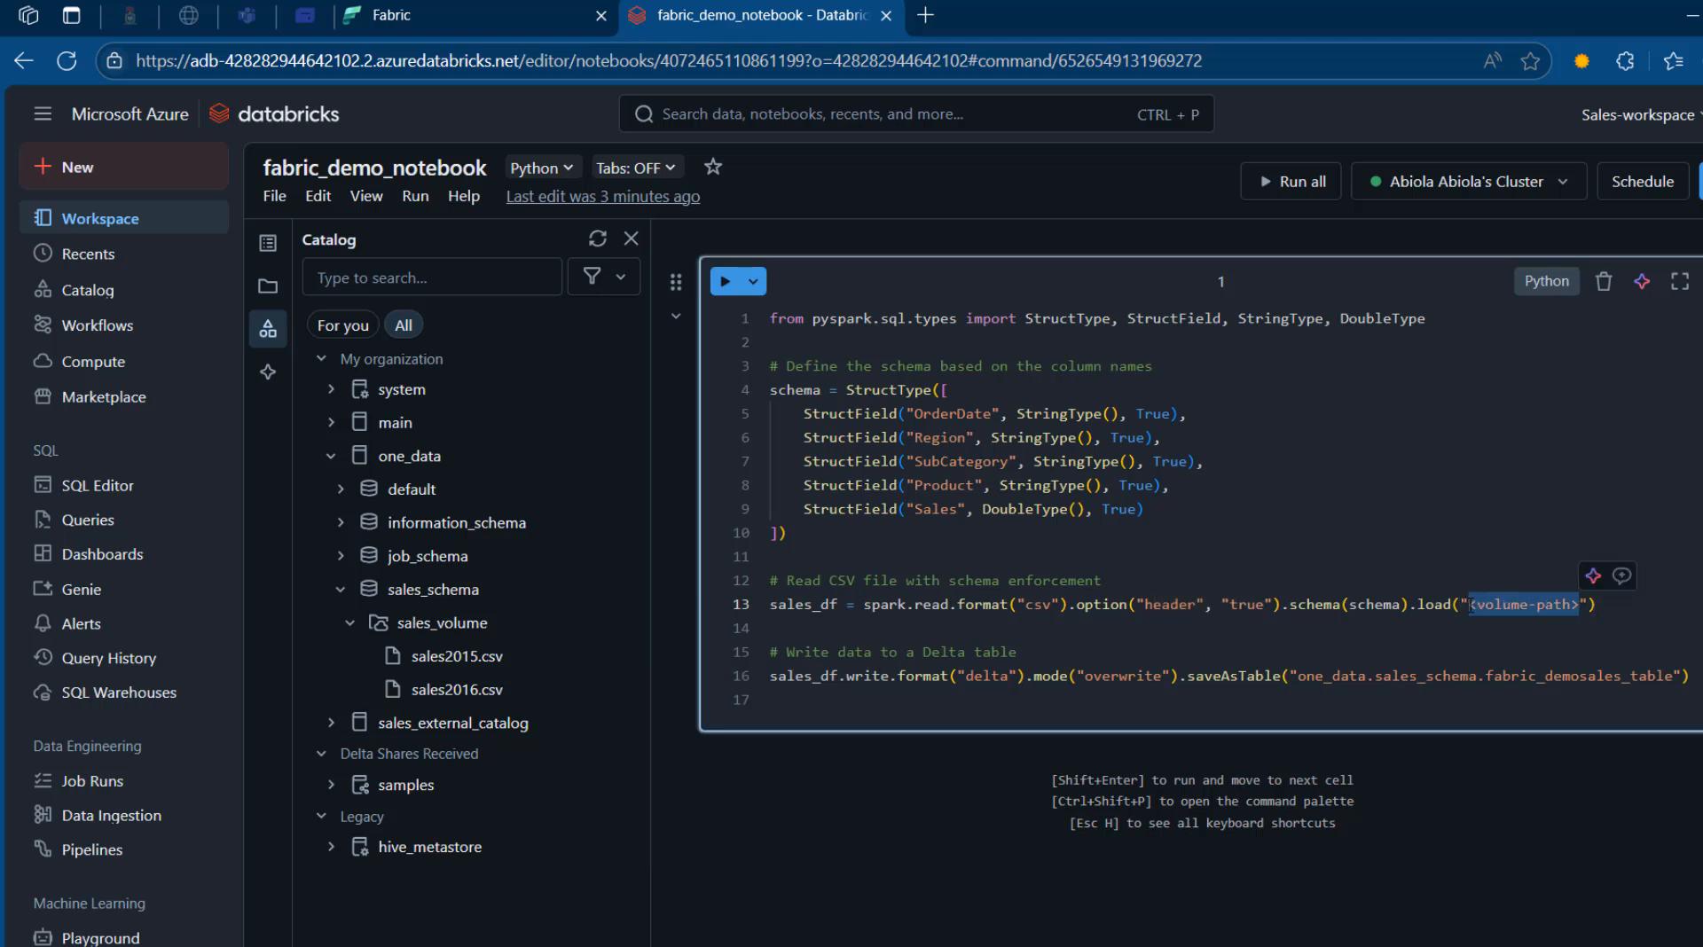
{"action": "key", "text": "ctrl+v"}
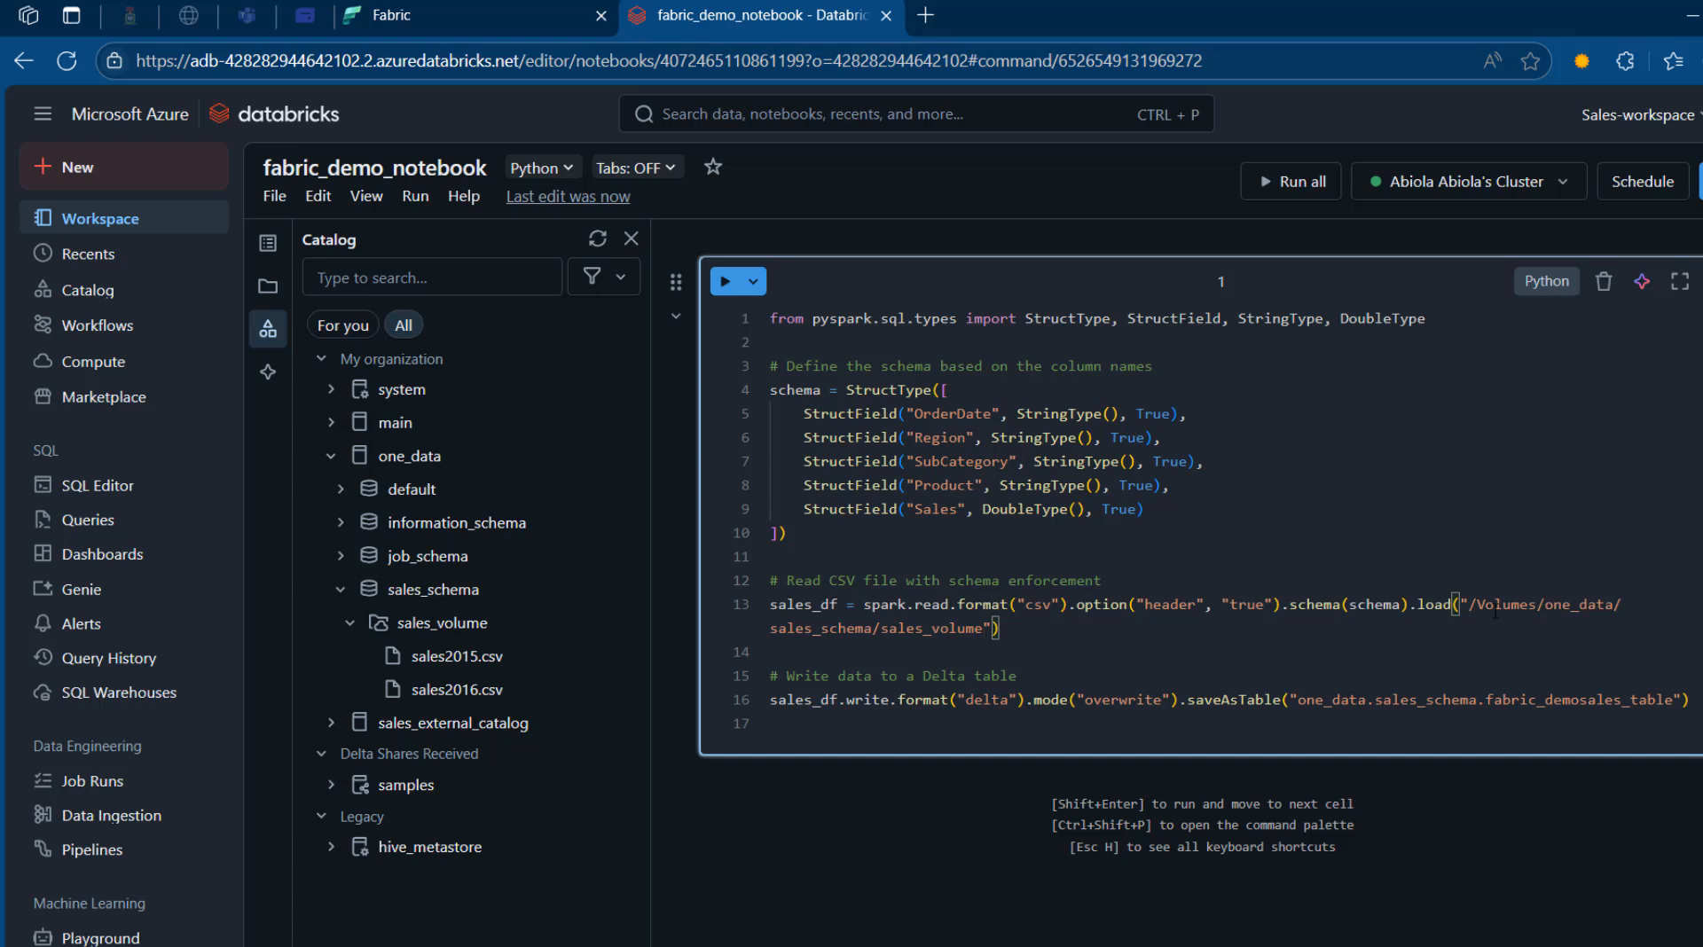
- Review the Delta write line's format and target table name, and check sales_schema in the catalog for existing tables
{"action": "left_click", "coordinate": [983, 701]}
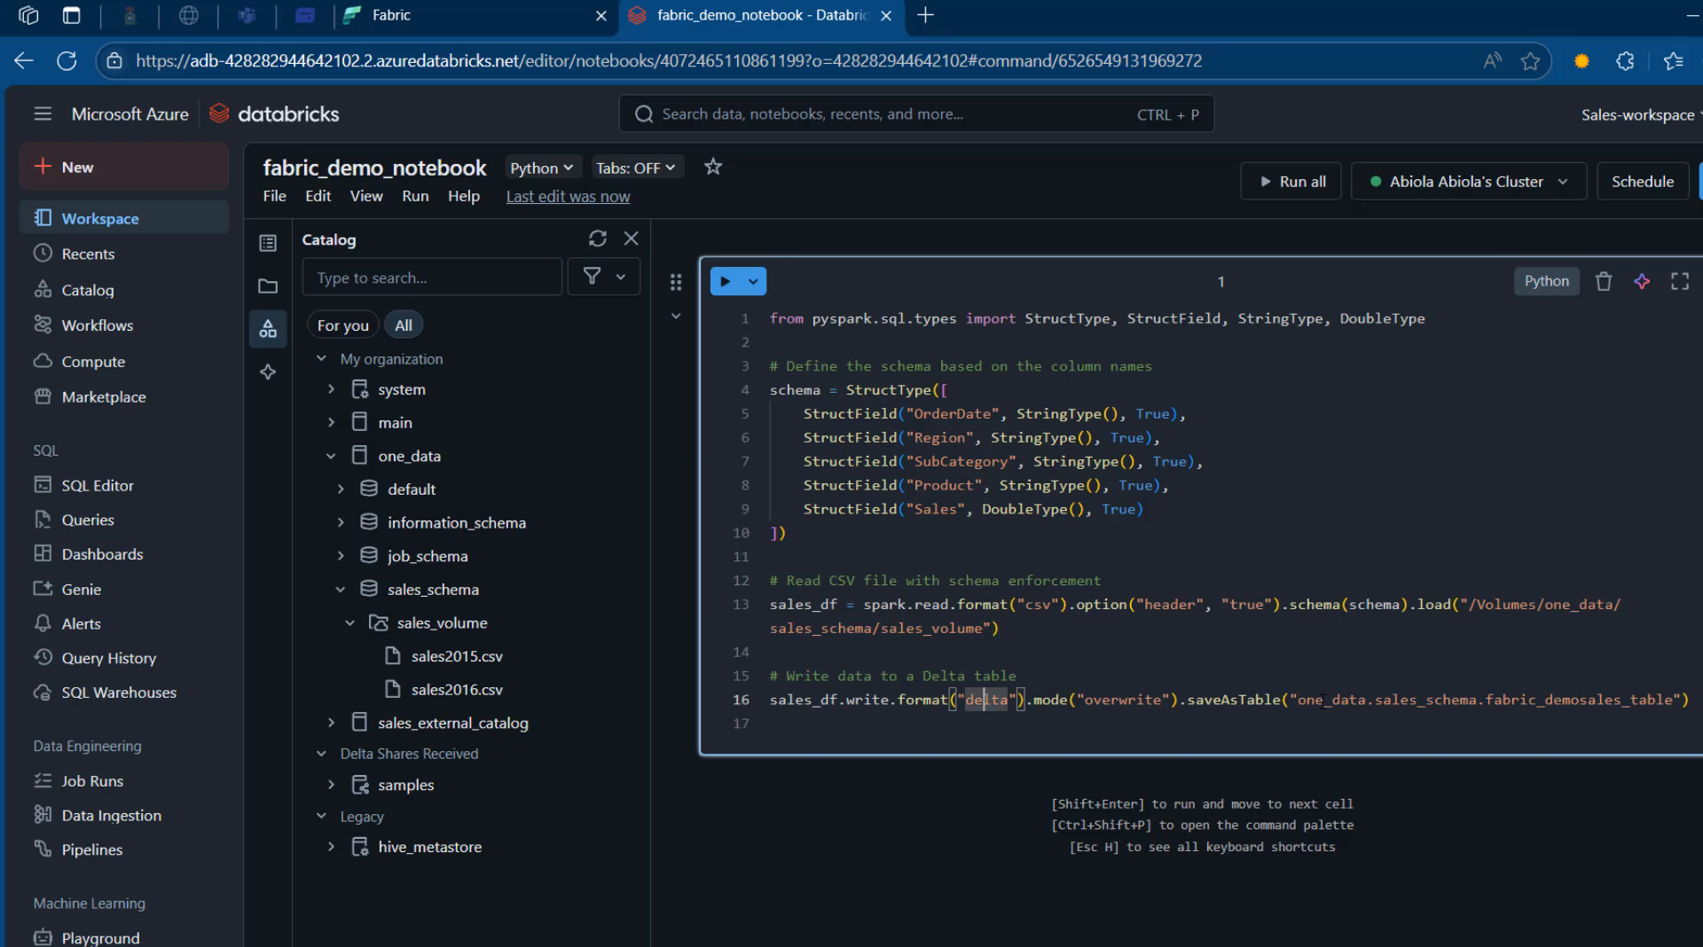
{"action": "left_click_drag", "start_coordinate": [1323, 702], "coordinate": [1543, 720]}
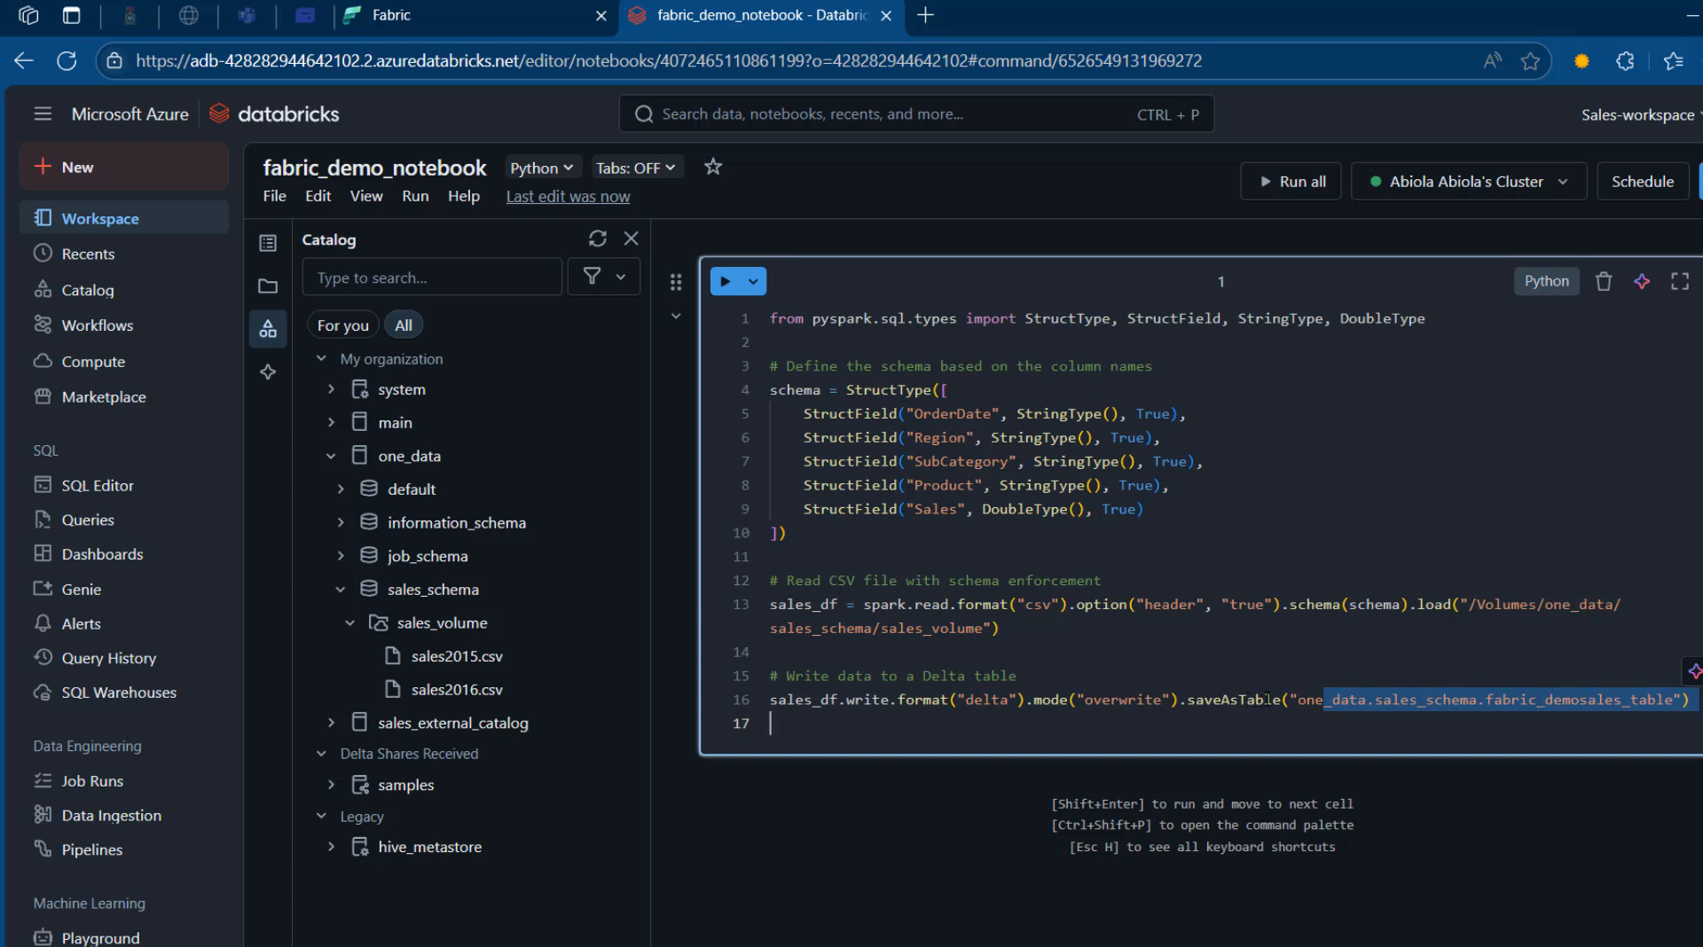
{"action": "left_click", "coordinate": [1233, 675]}
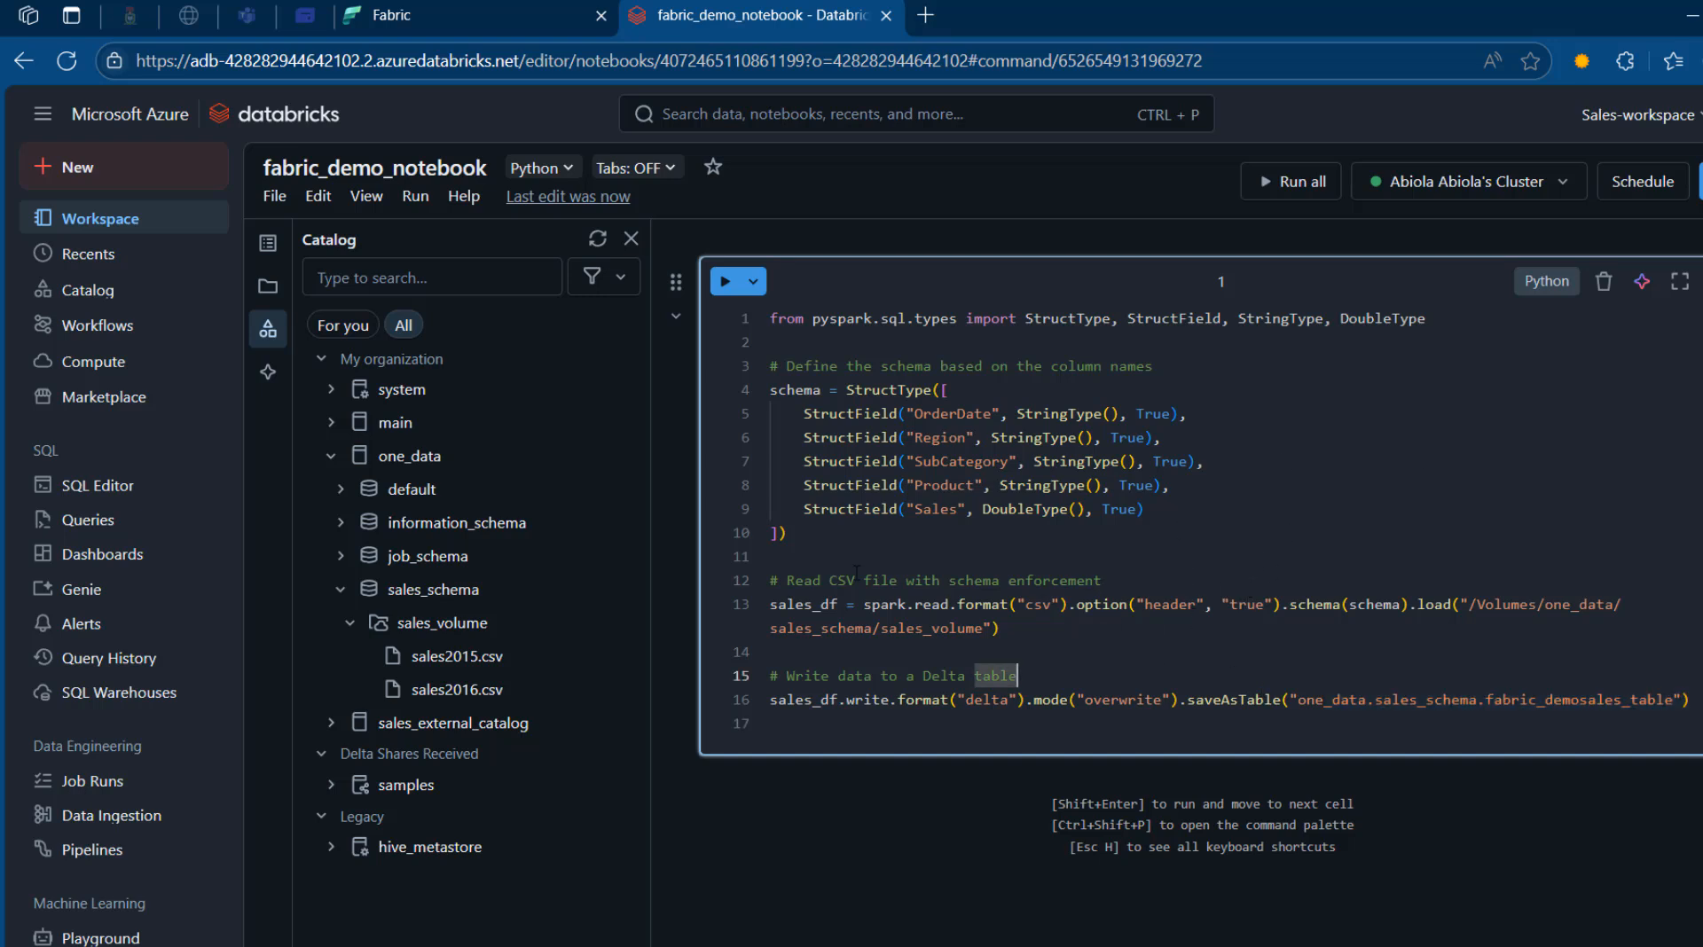
{"action": "left_click", "coordinate": [351, 622]}
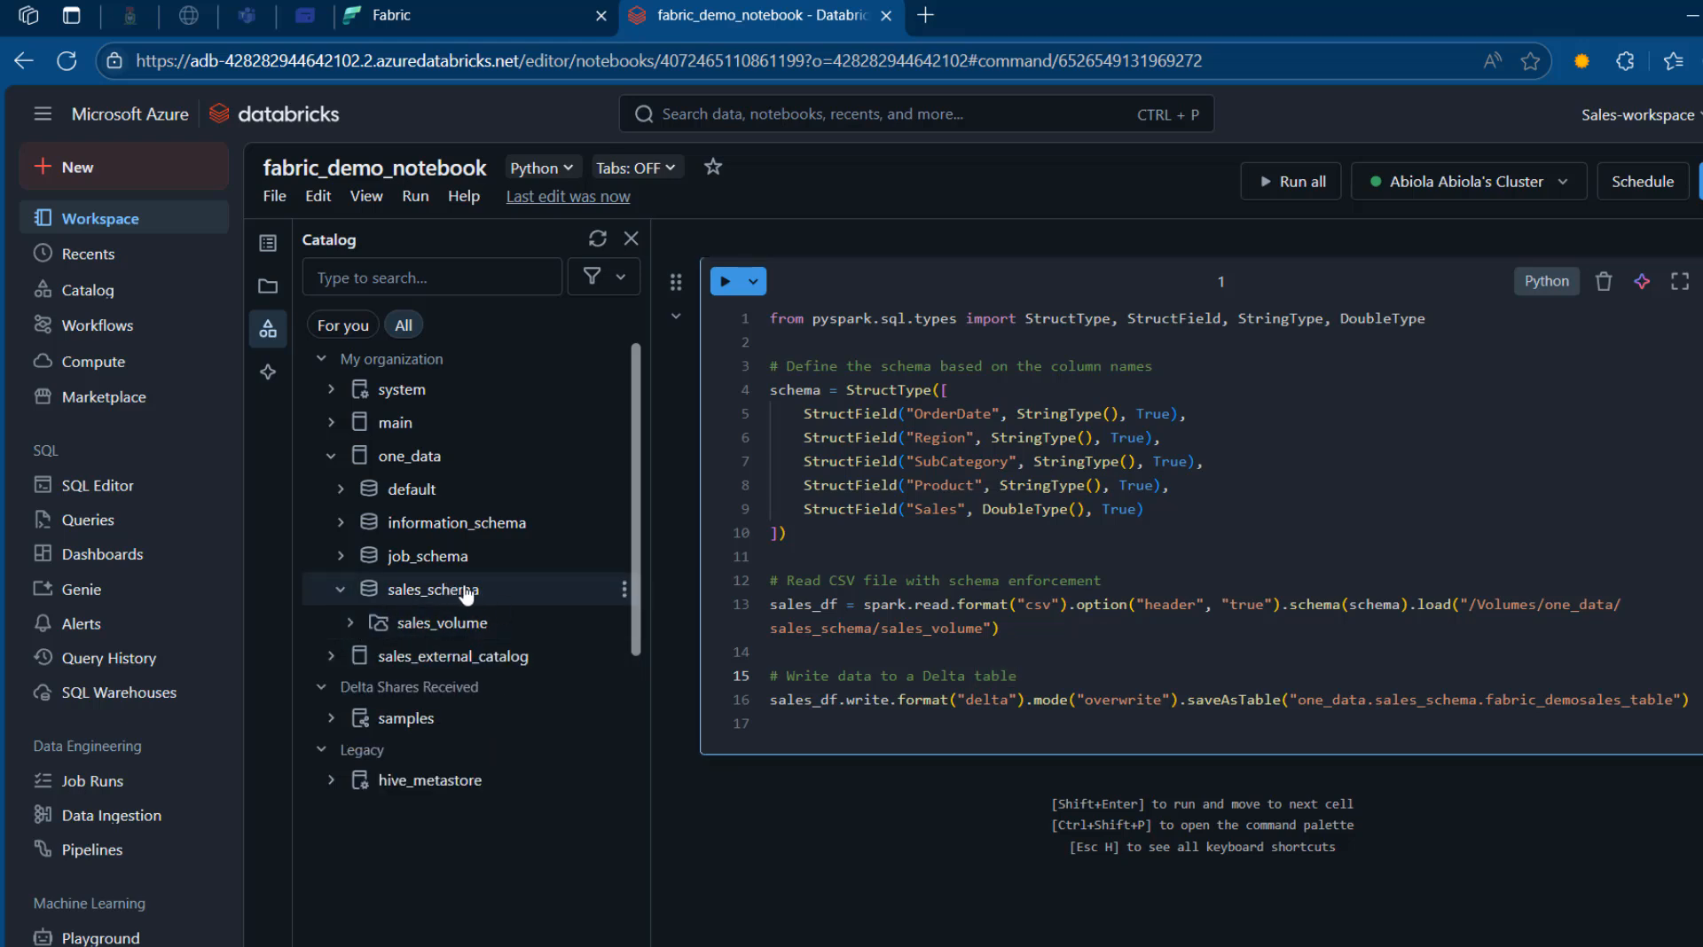
{"action": "mouse_move", "coordinate": [479, 601]}
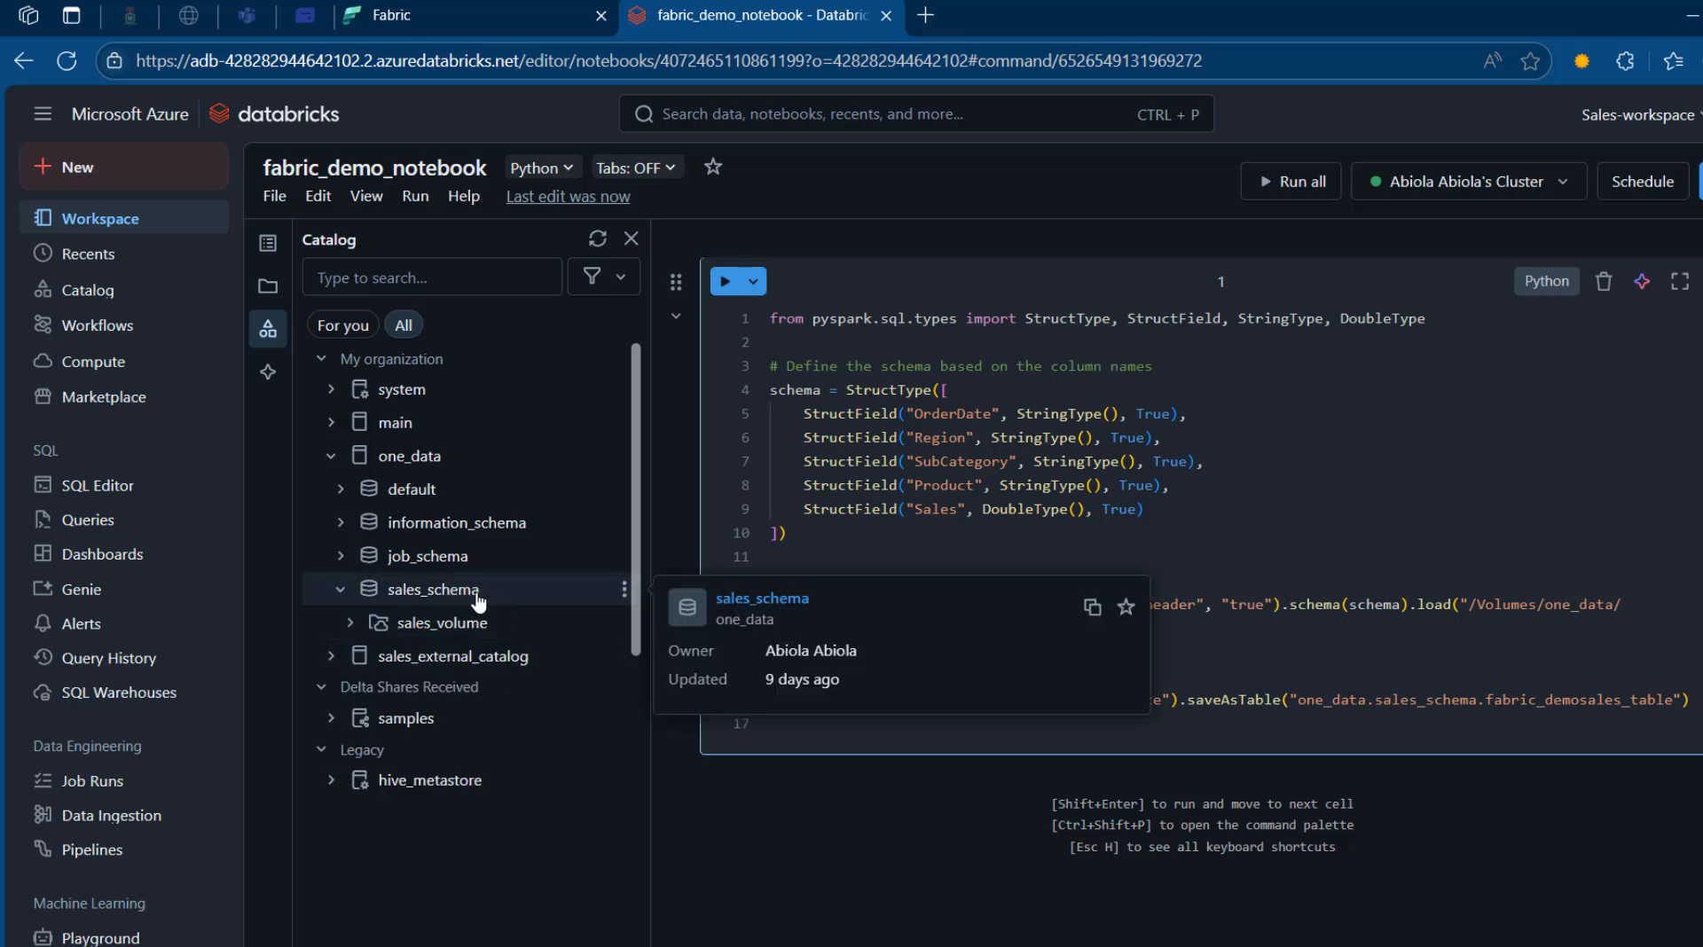
- Create a new job in Workflows
{"action": "left_click", "coordinate": [115, 328]}
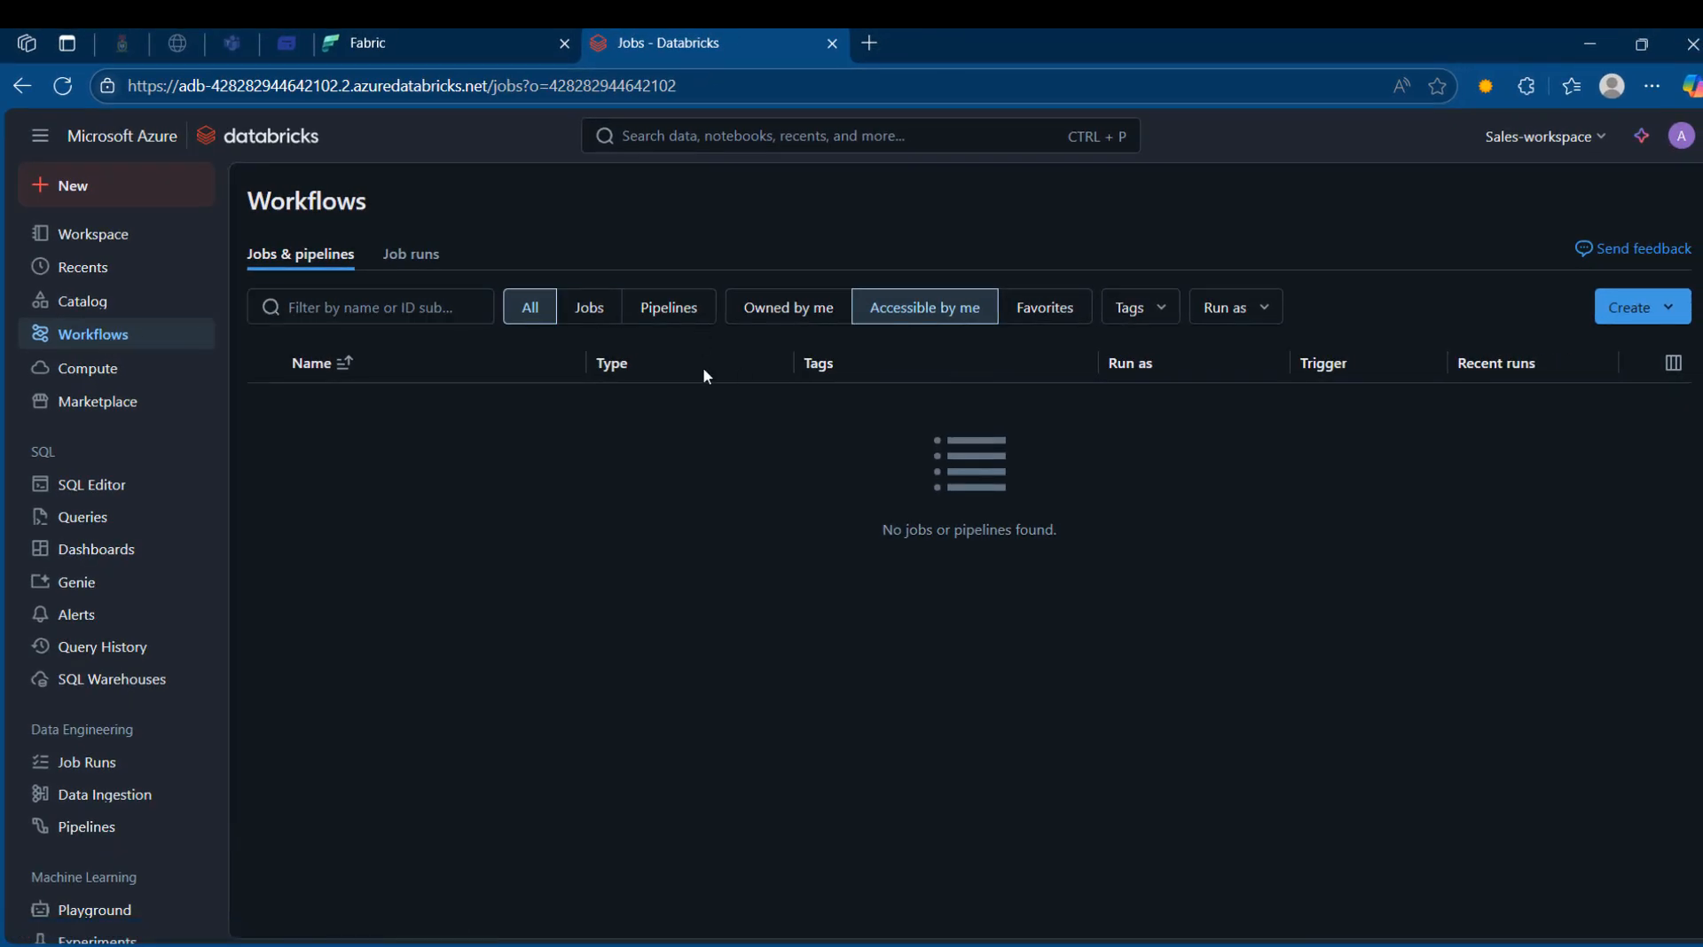
{"action": "left_click", "coordinate": [1652, 309]}
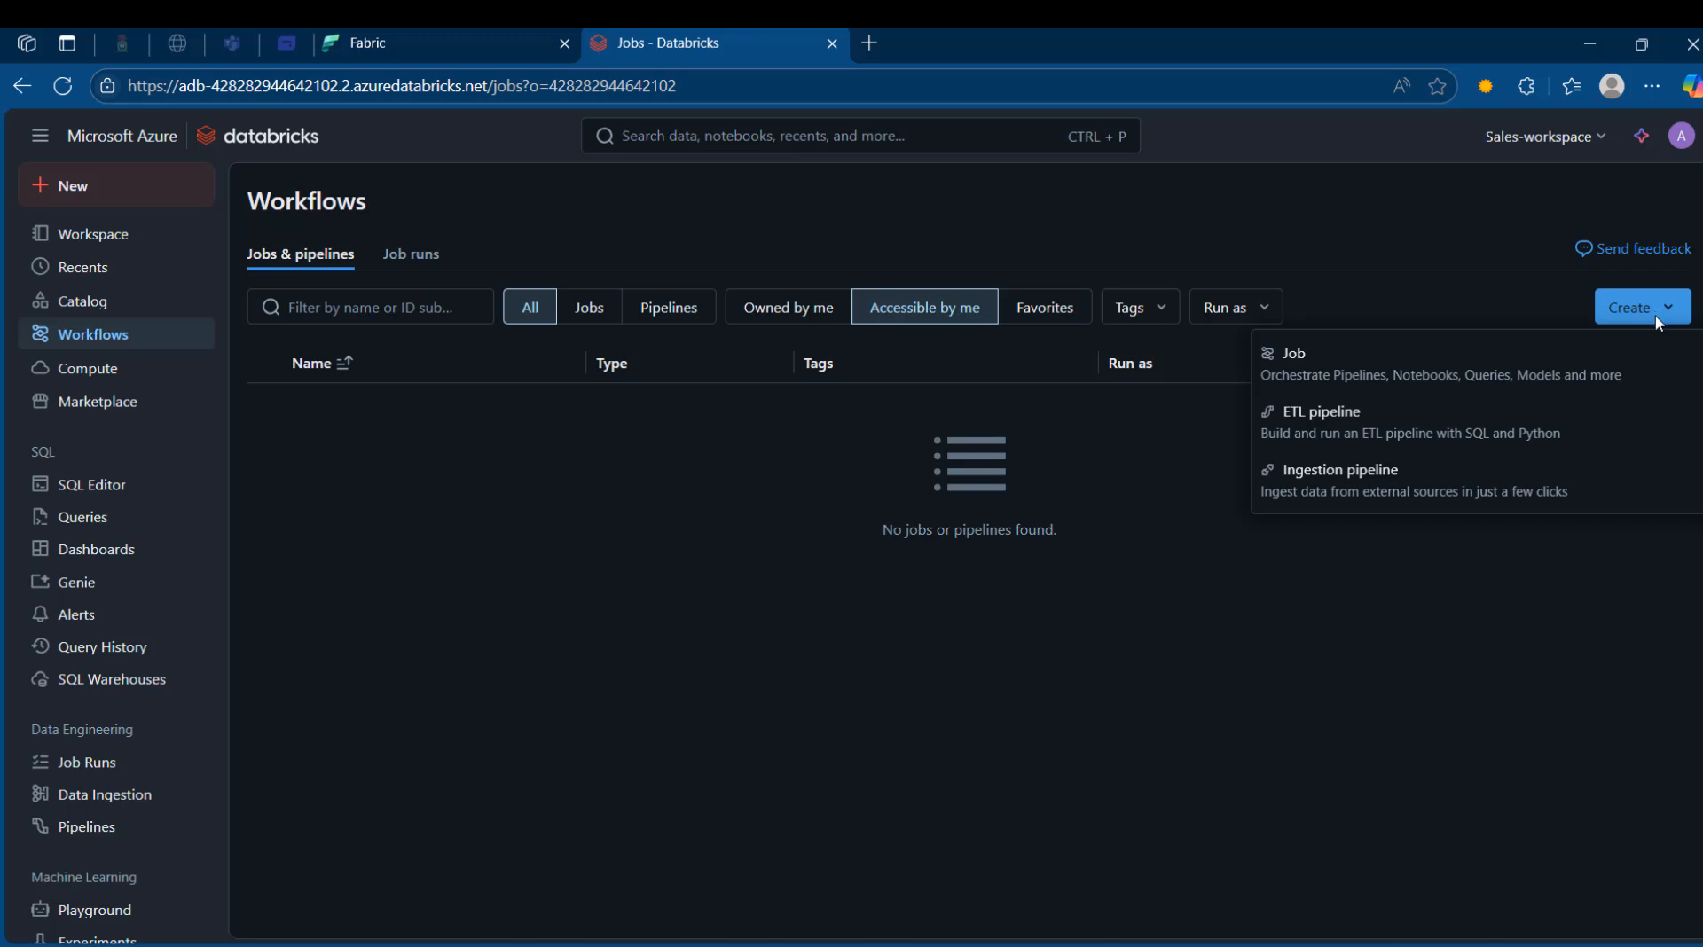
{"action": "left_click", "coordinate": [1409, 374]}
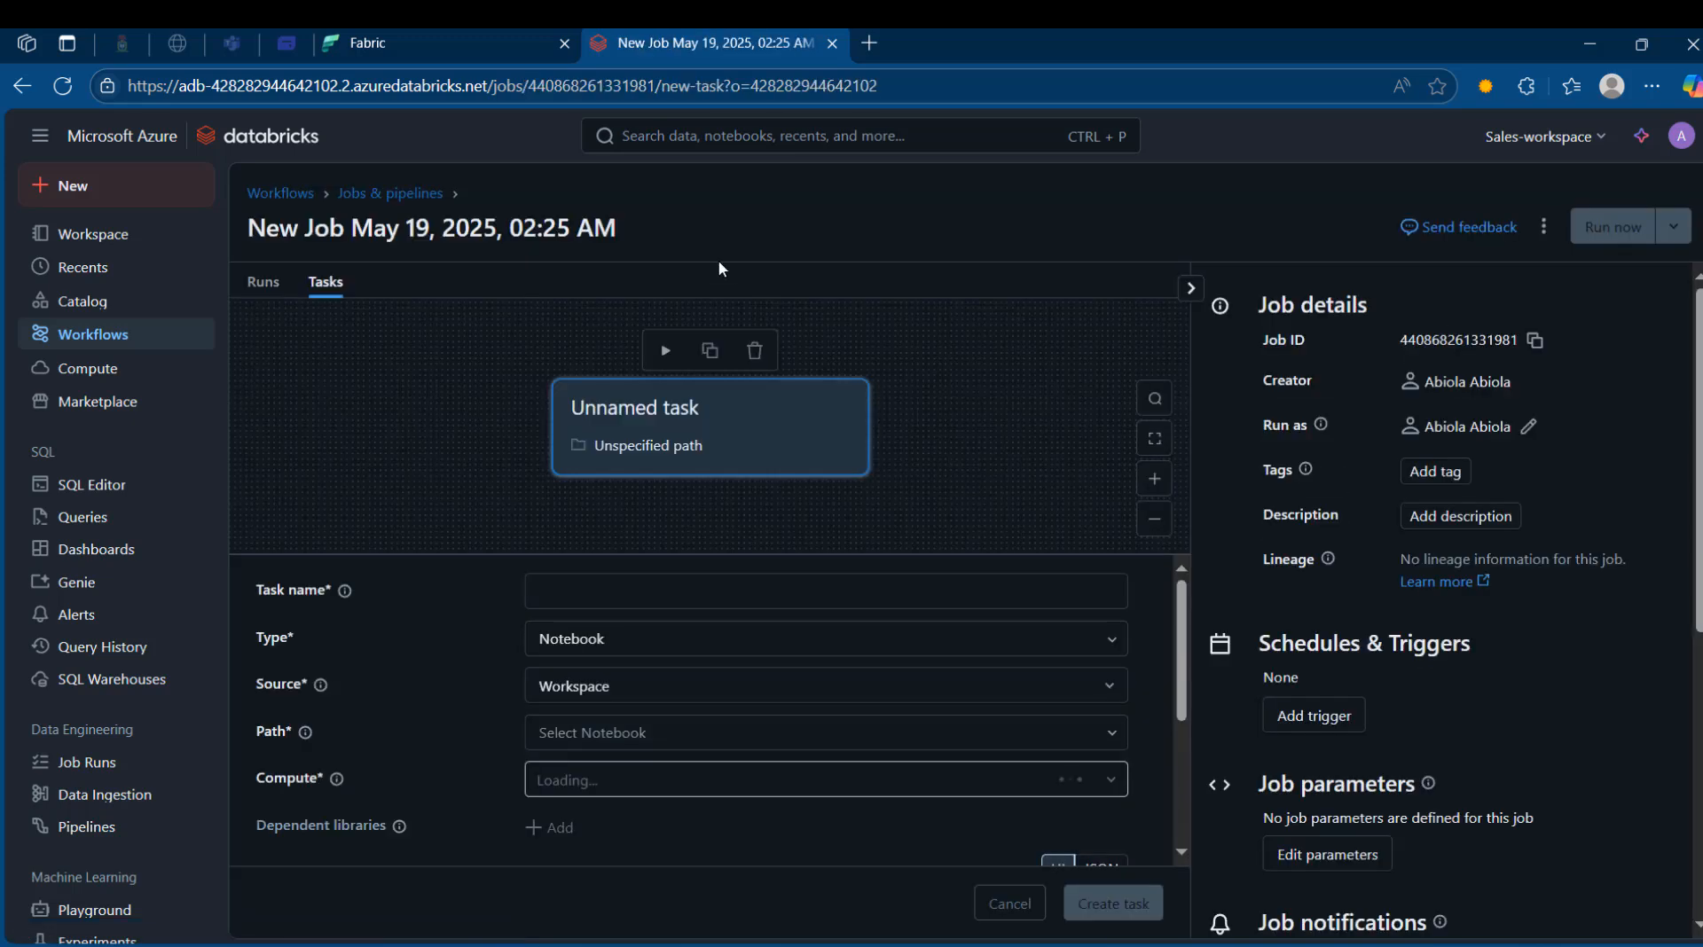
- Rename the new job as Fabric_Job
{"action": "left_click", "coordinate": [560, 214]}
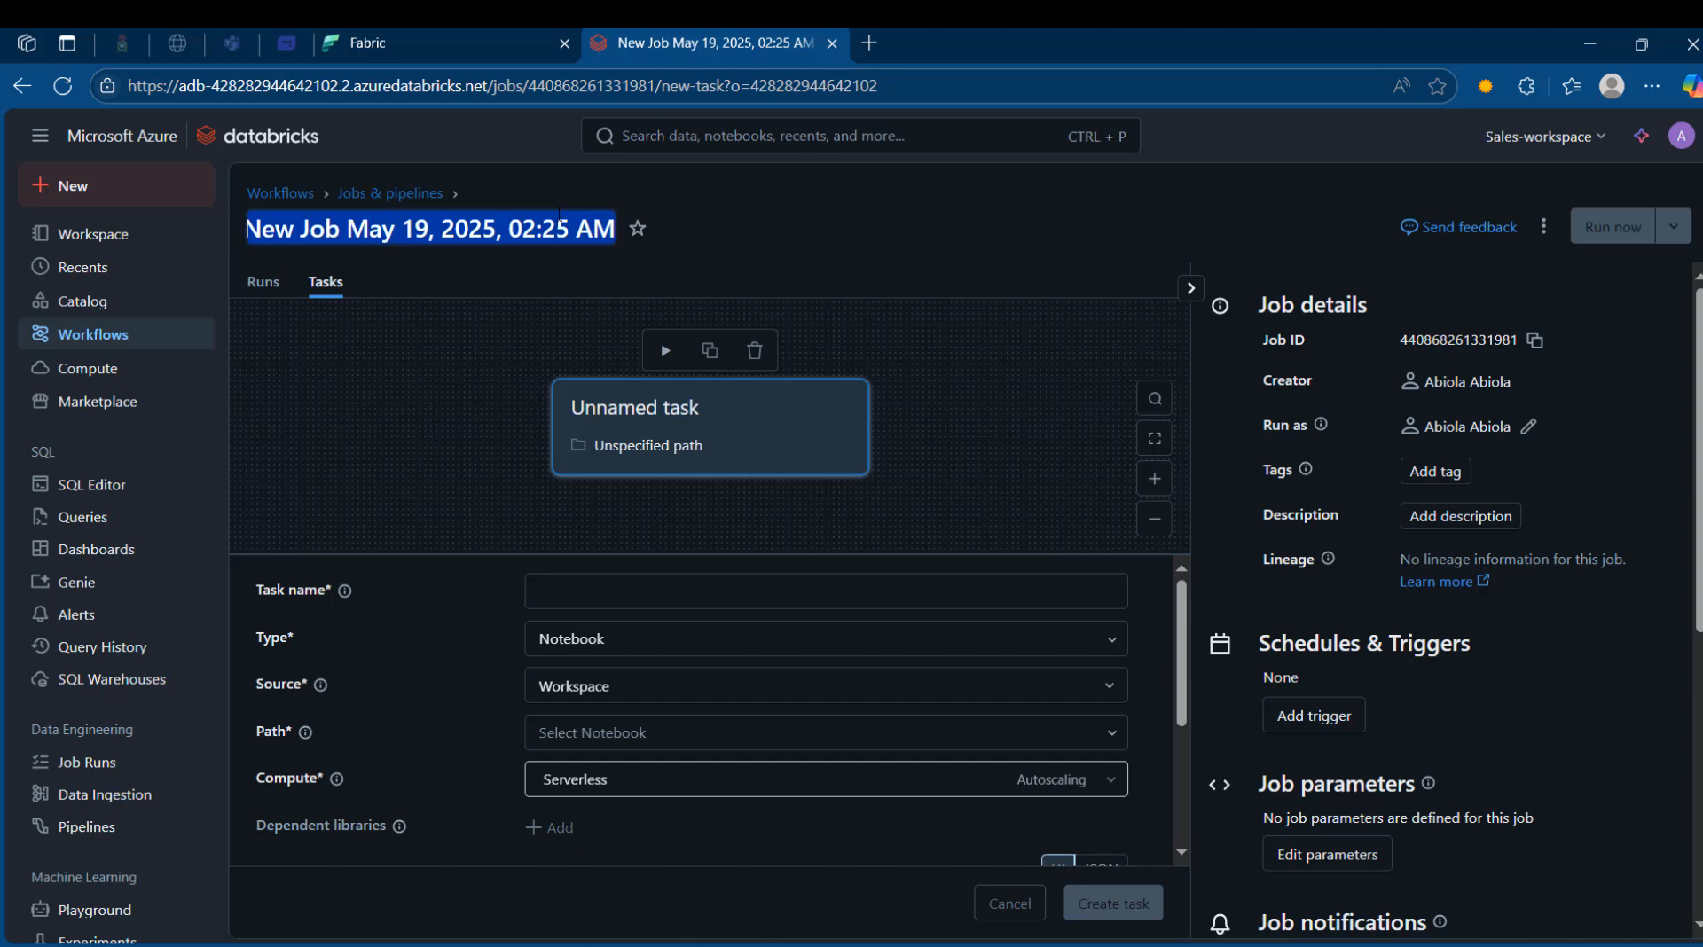
{"action": "type", "text": "Faric"}
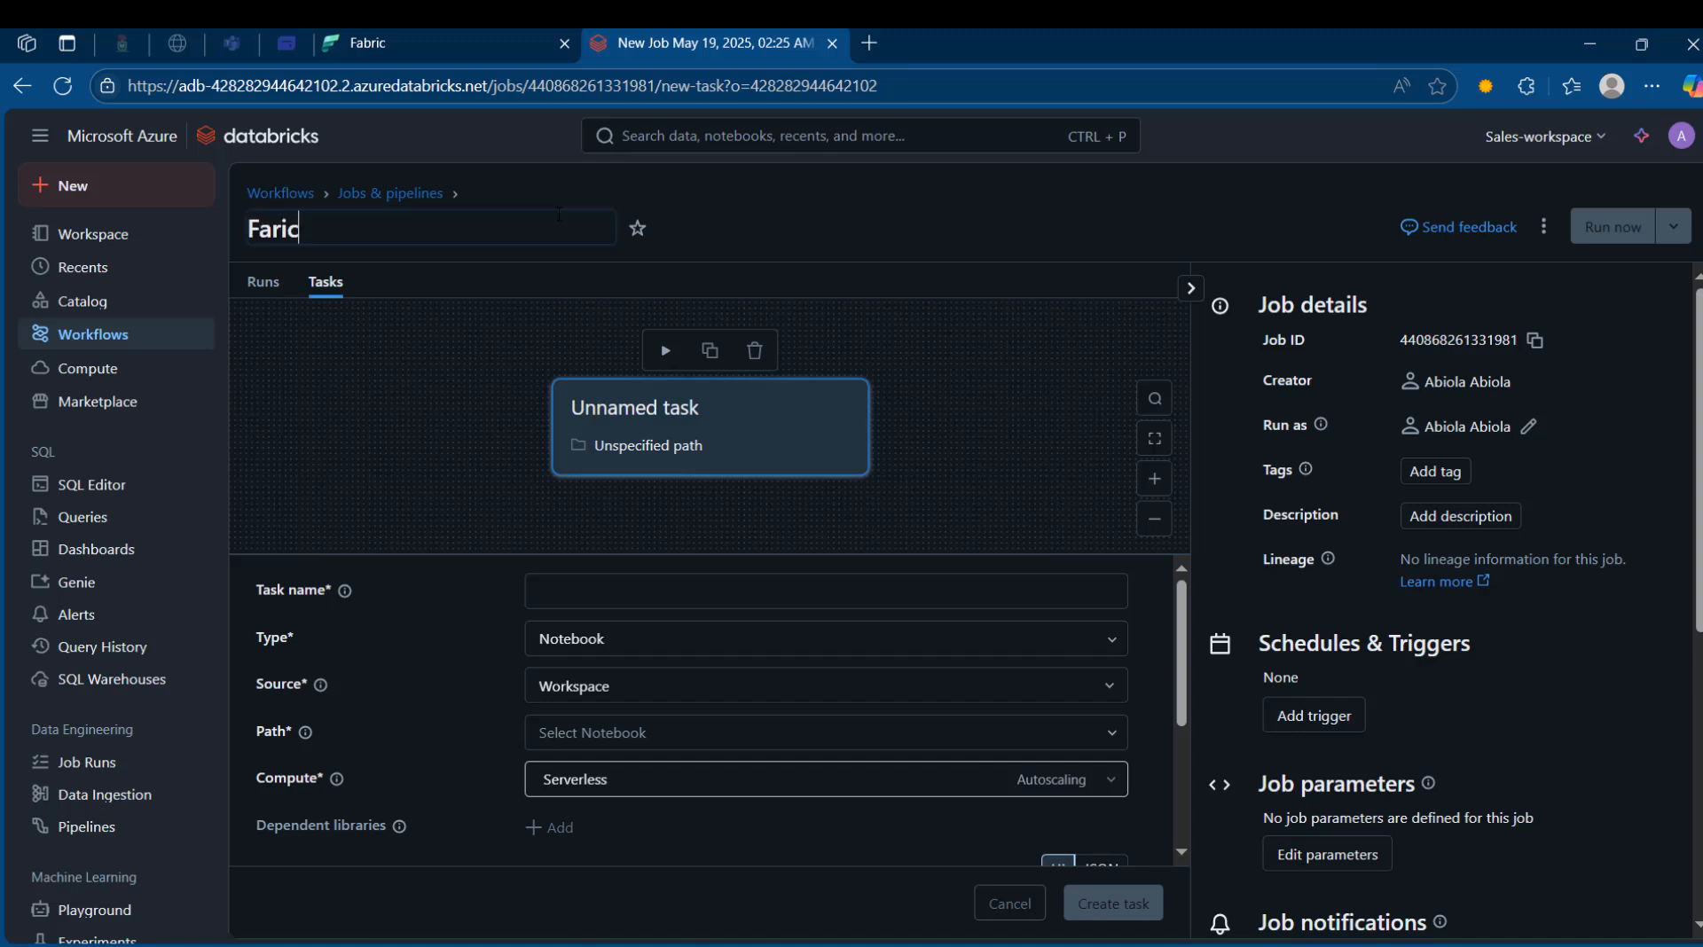
{"action": "type", "text": " Job"}
{"action": "key", "text": "BackSpace"}
{"action": "key", "text": "BackSpace"}
{"action": "key", "text": "BackSpace"}
{"action": "key", "text": "BackSpace"}
{"action": "key", "text": "BackSpace"}
{"action": "key", "text": "BackSpace"}
{"action": "key", "text": "BackSpace"}
{"action": "type", "text": "bric_Job"}
{"action": "key", "text": "Return"}
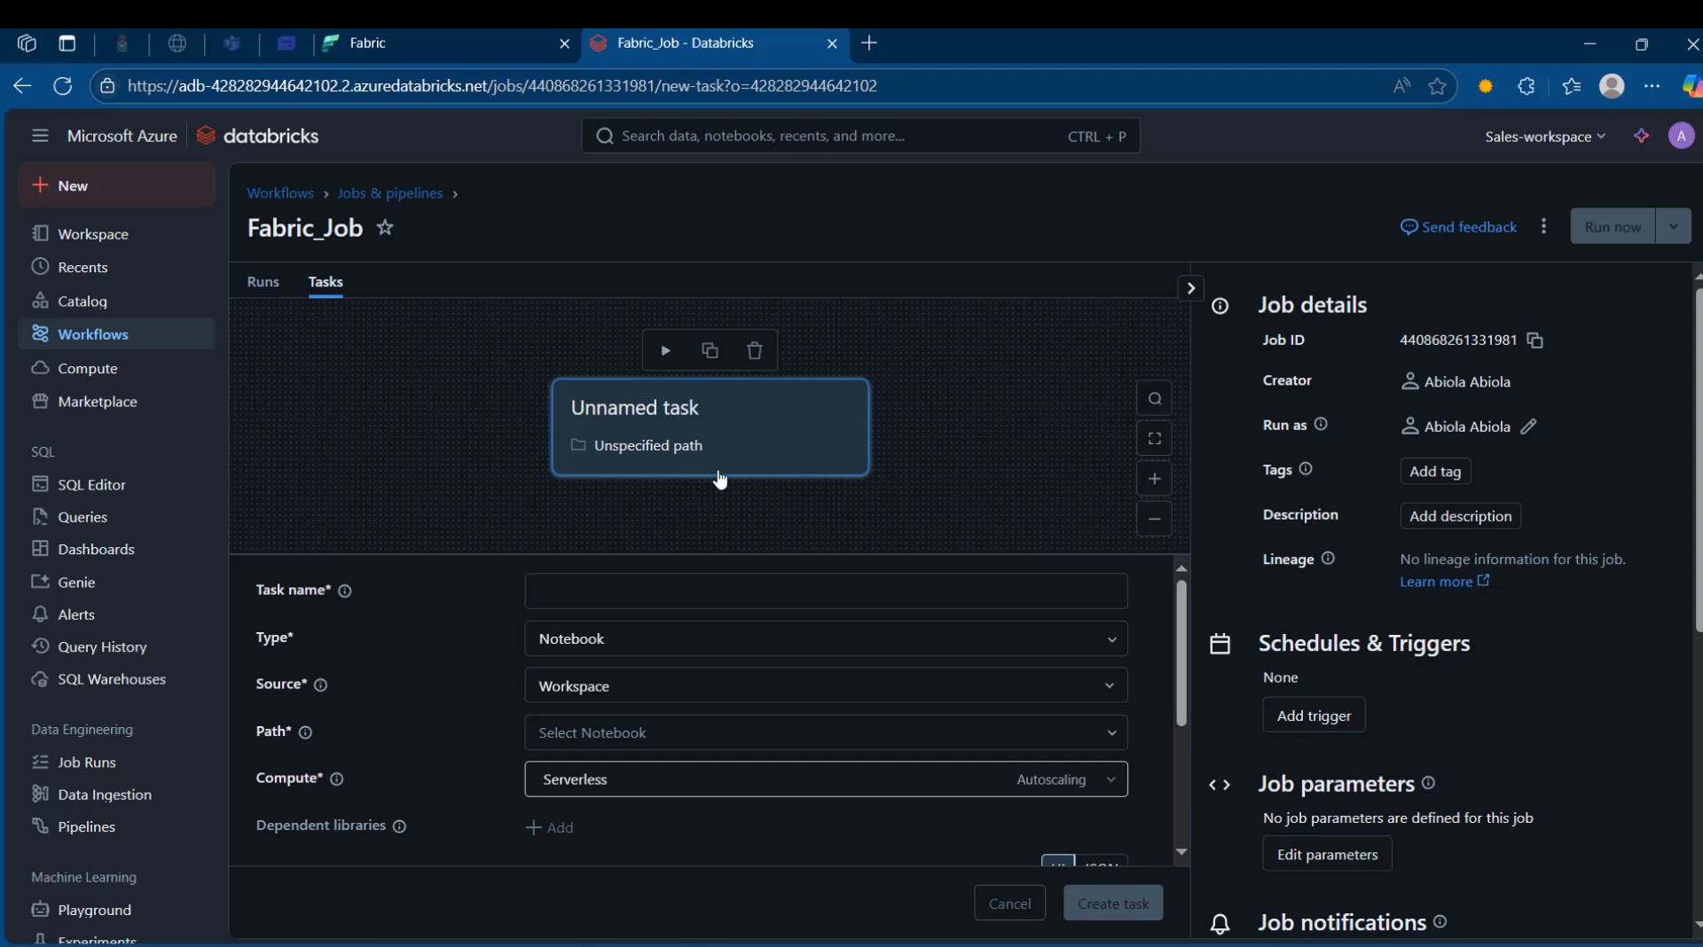
- Name the job's unnamed task DataProcessing
{"action": "left_click", "coordinate": [687, 594]}
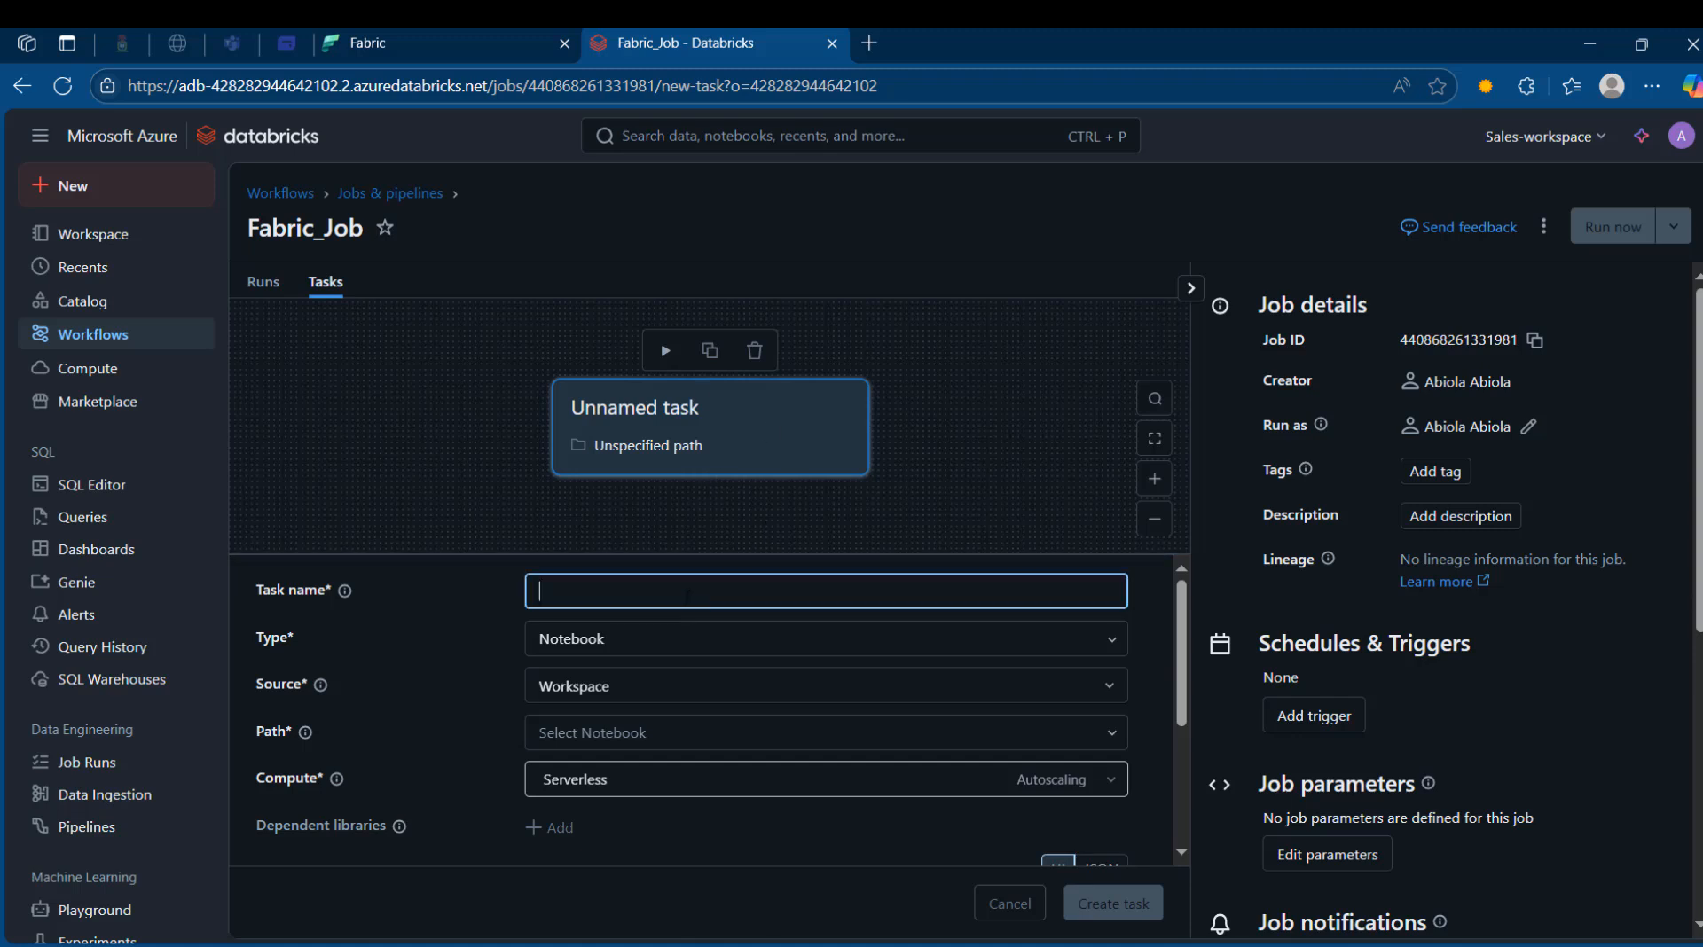
{"action": "type", "text": "Data"}
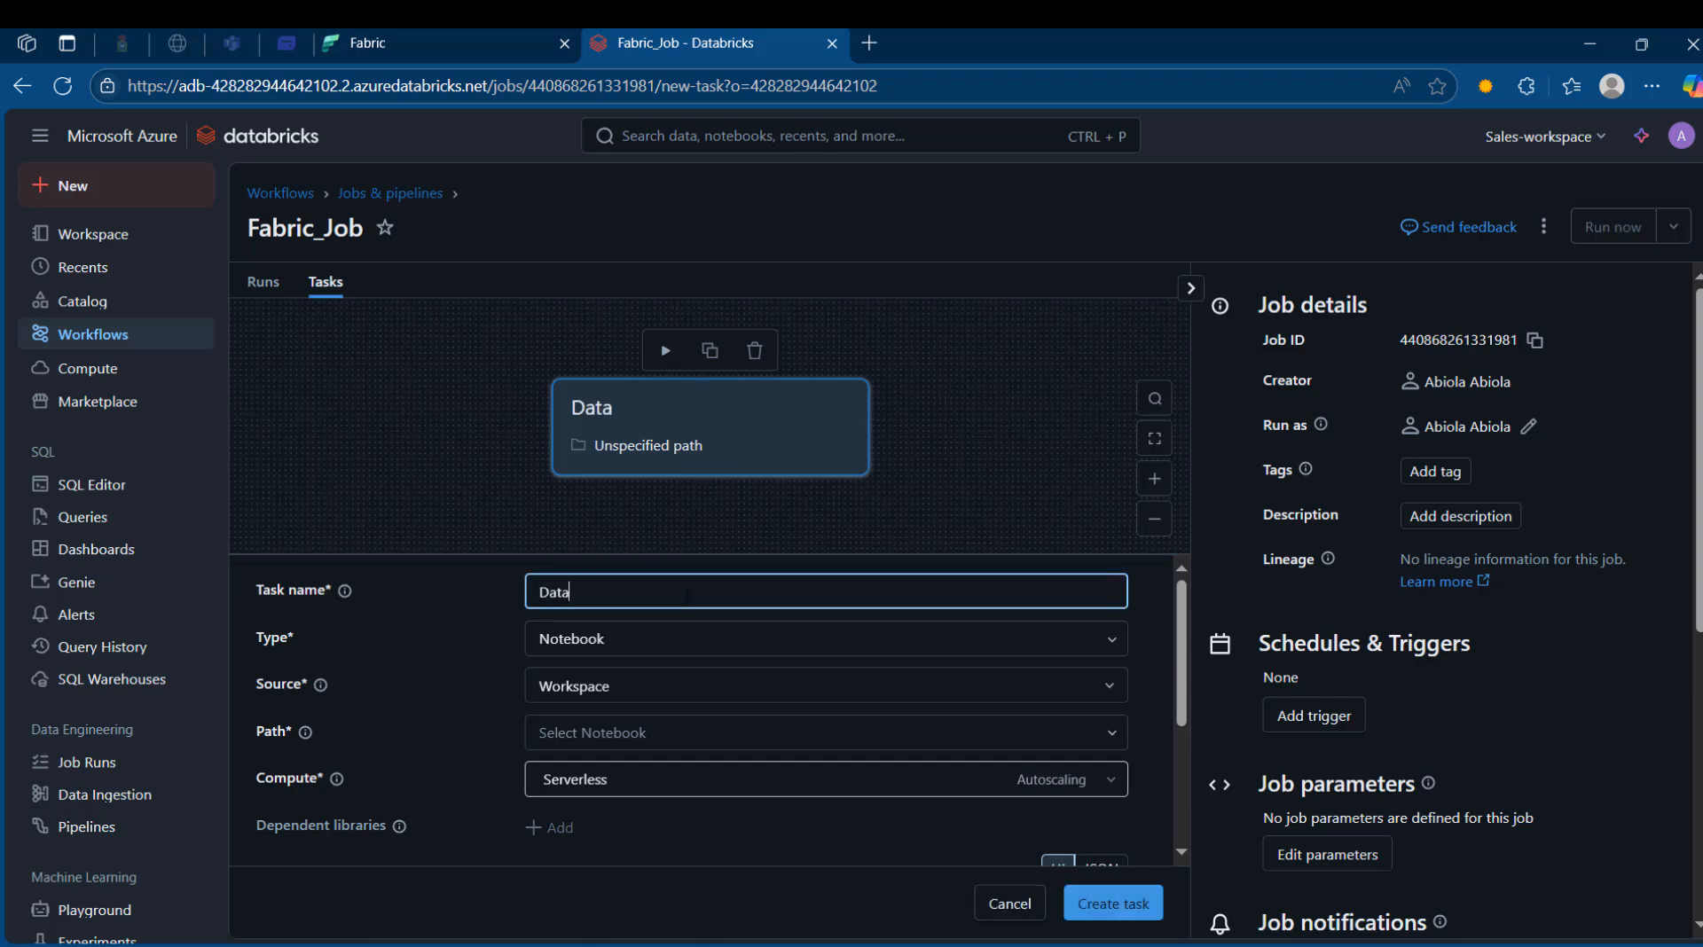
{"action": "type", "text": "Pricessing"}
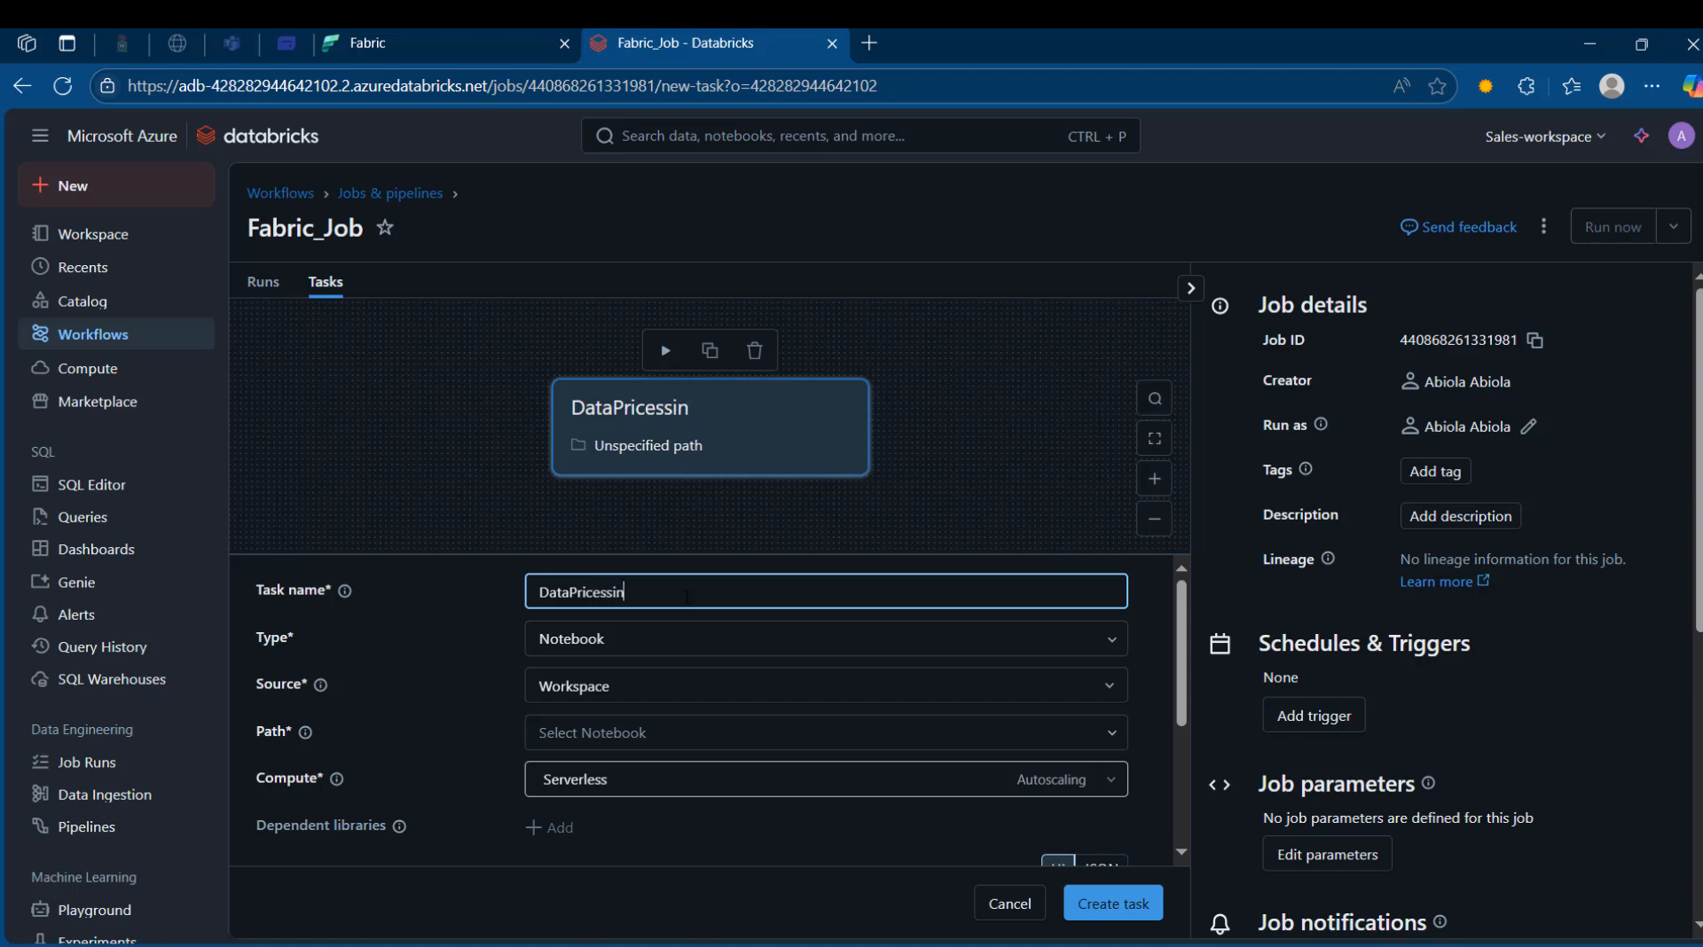
{"action": "key", "text": "BackSpace"}
{"action": "key", "text": "BackSpace"}
{"action": "key", "text": "BackSpace"}
{"action": "key", "text": "BackSpace"}
{"action": "key", "text": "BackSpace"}
{"action": "key", "text": "BackSpace"}
{"action": "key", "text": "BackSpace"}
{"action": "key", "text": "BackSpace"}
{"action": "type", "text": "ocessing"}
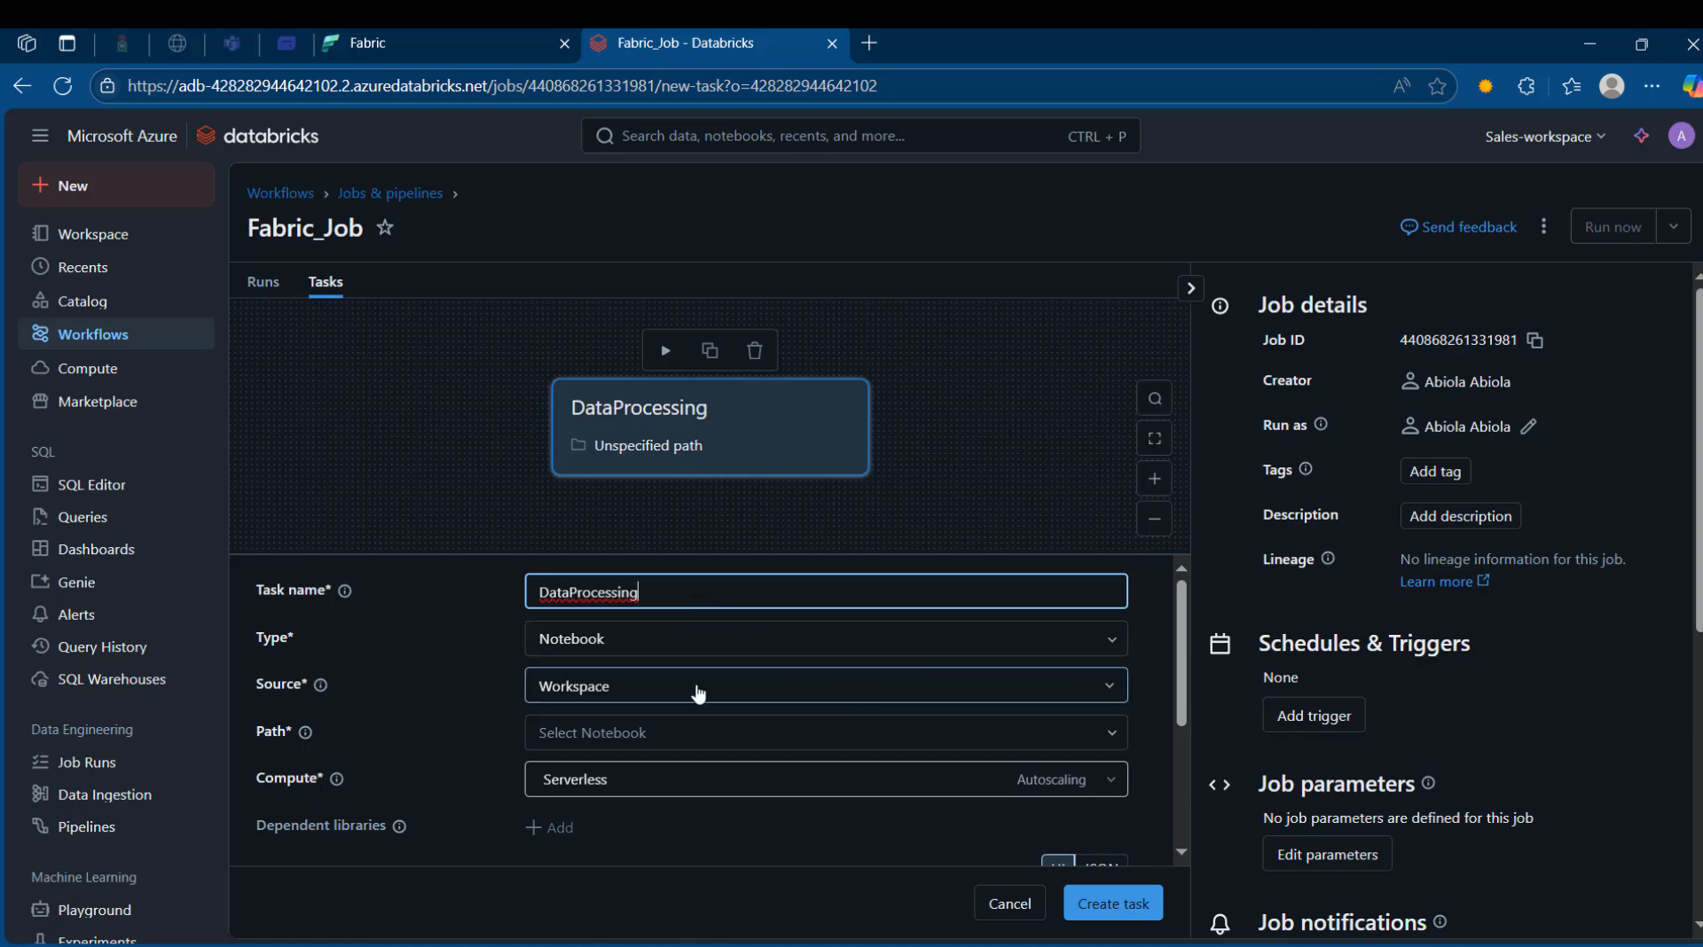
- Keep Workspace as the DataProcessing task's source, select fabric_demo_notebook as its notebook, create the task and return to the Workflows list
{"action": "left_click", "coordinate": [760, 687]}
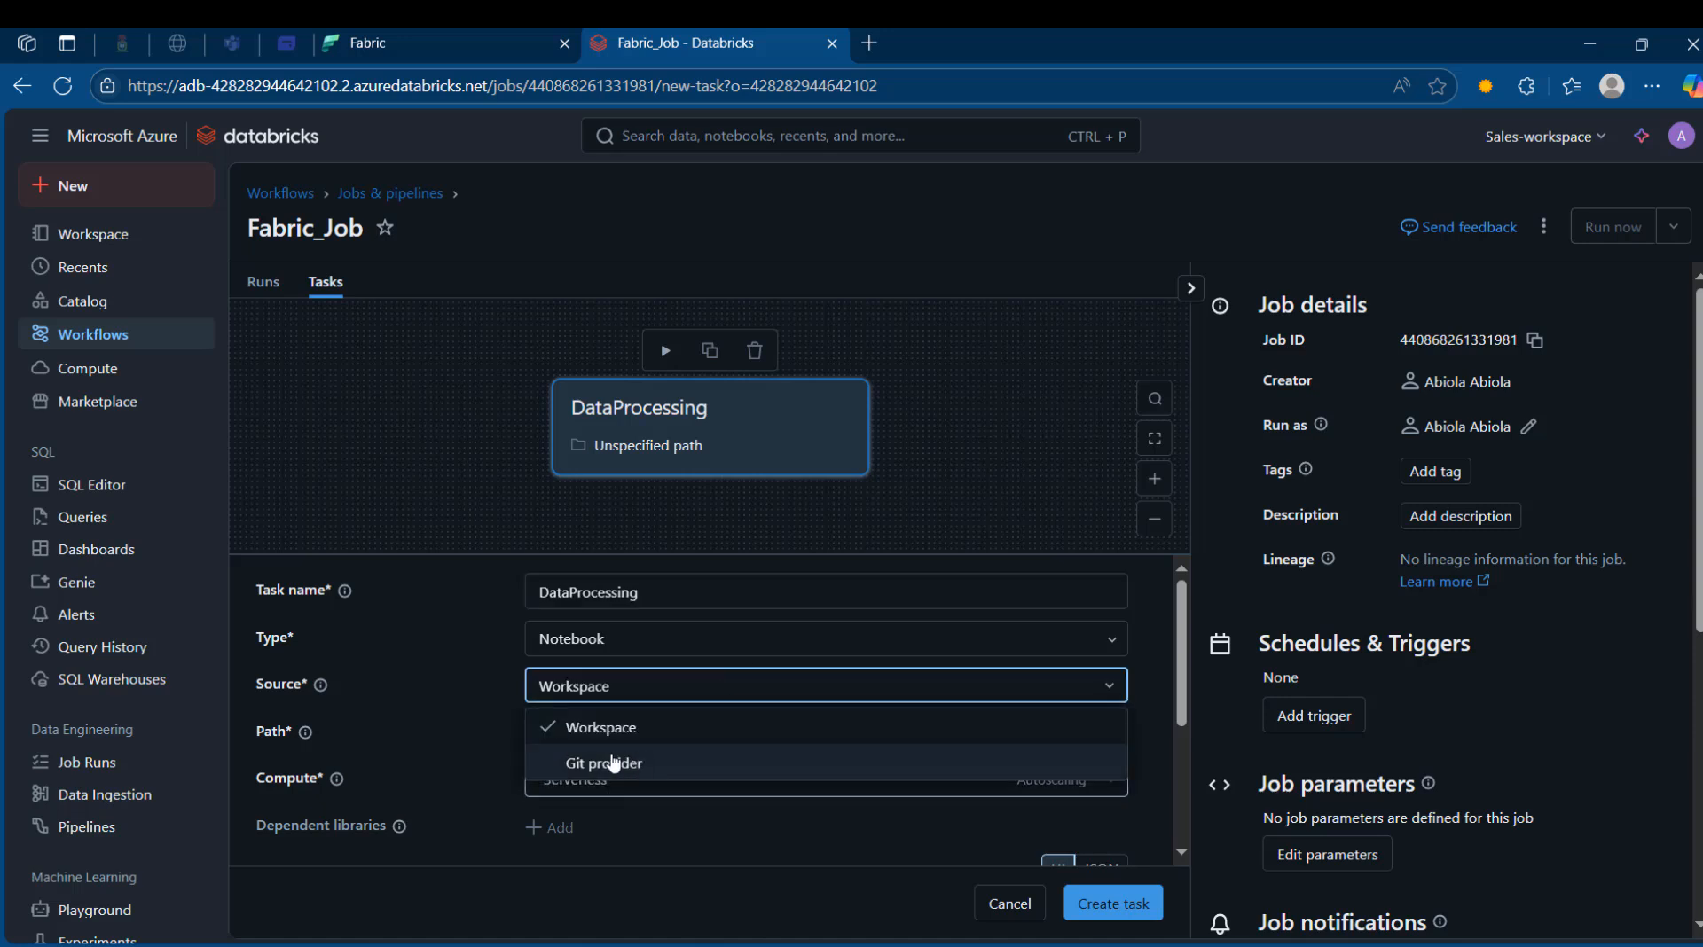
{"action": "left_click", "coordinate": [1091, 699]}
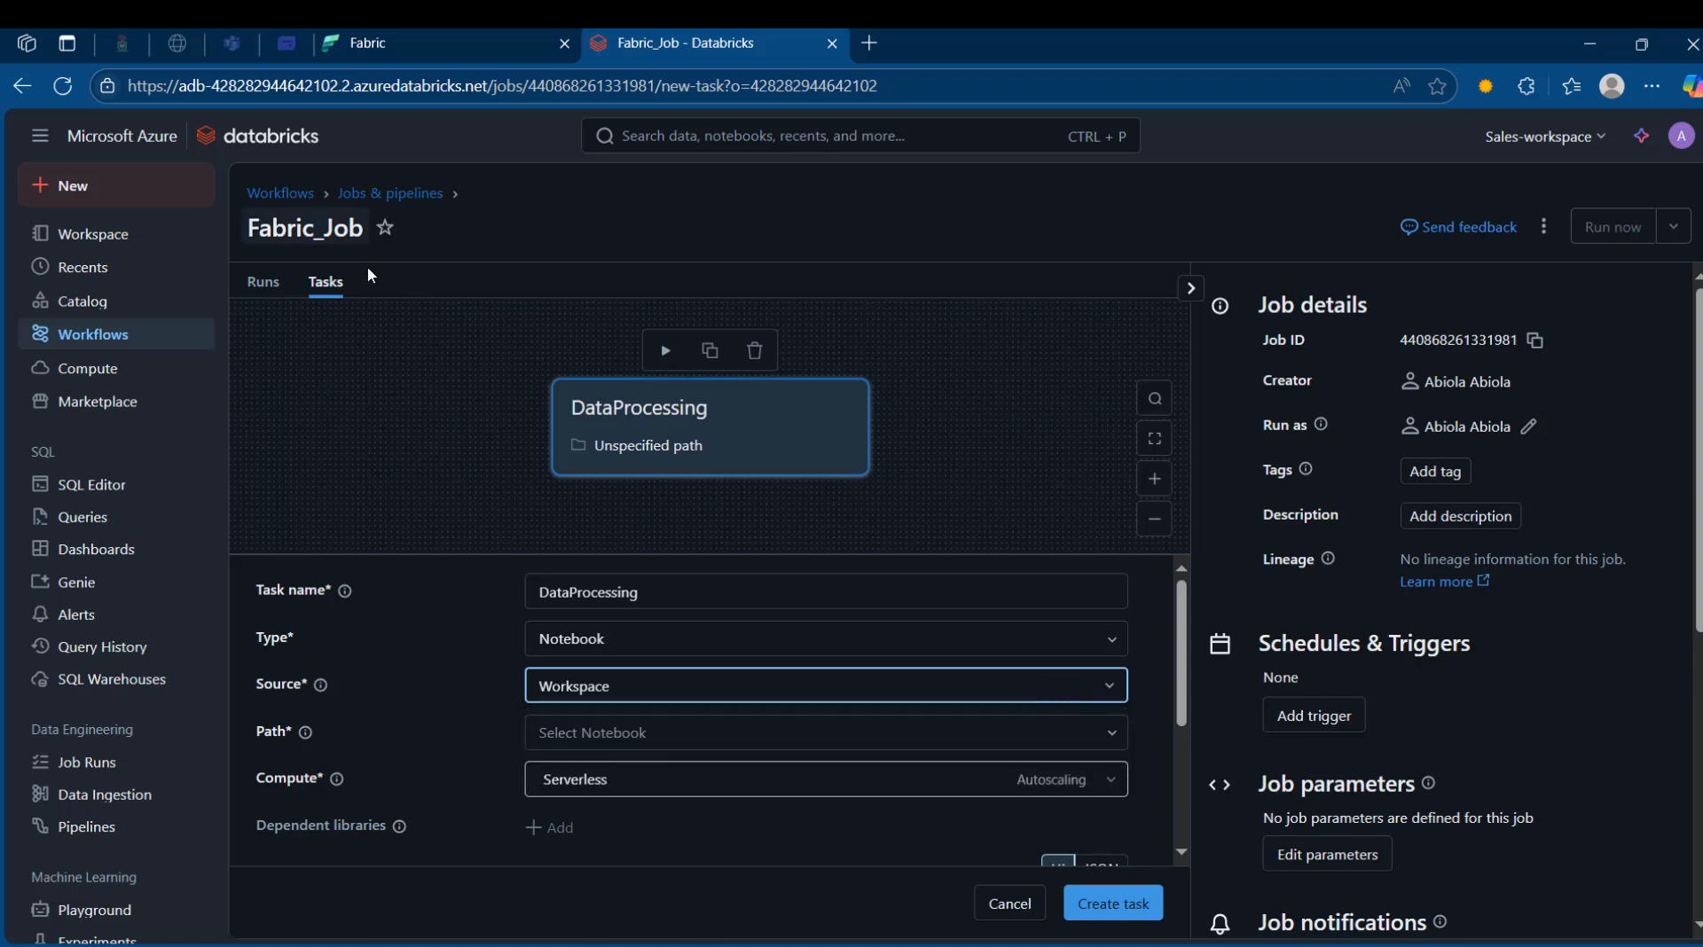
{"action": "left_click", "coordinate": [1117, 744]}
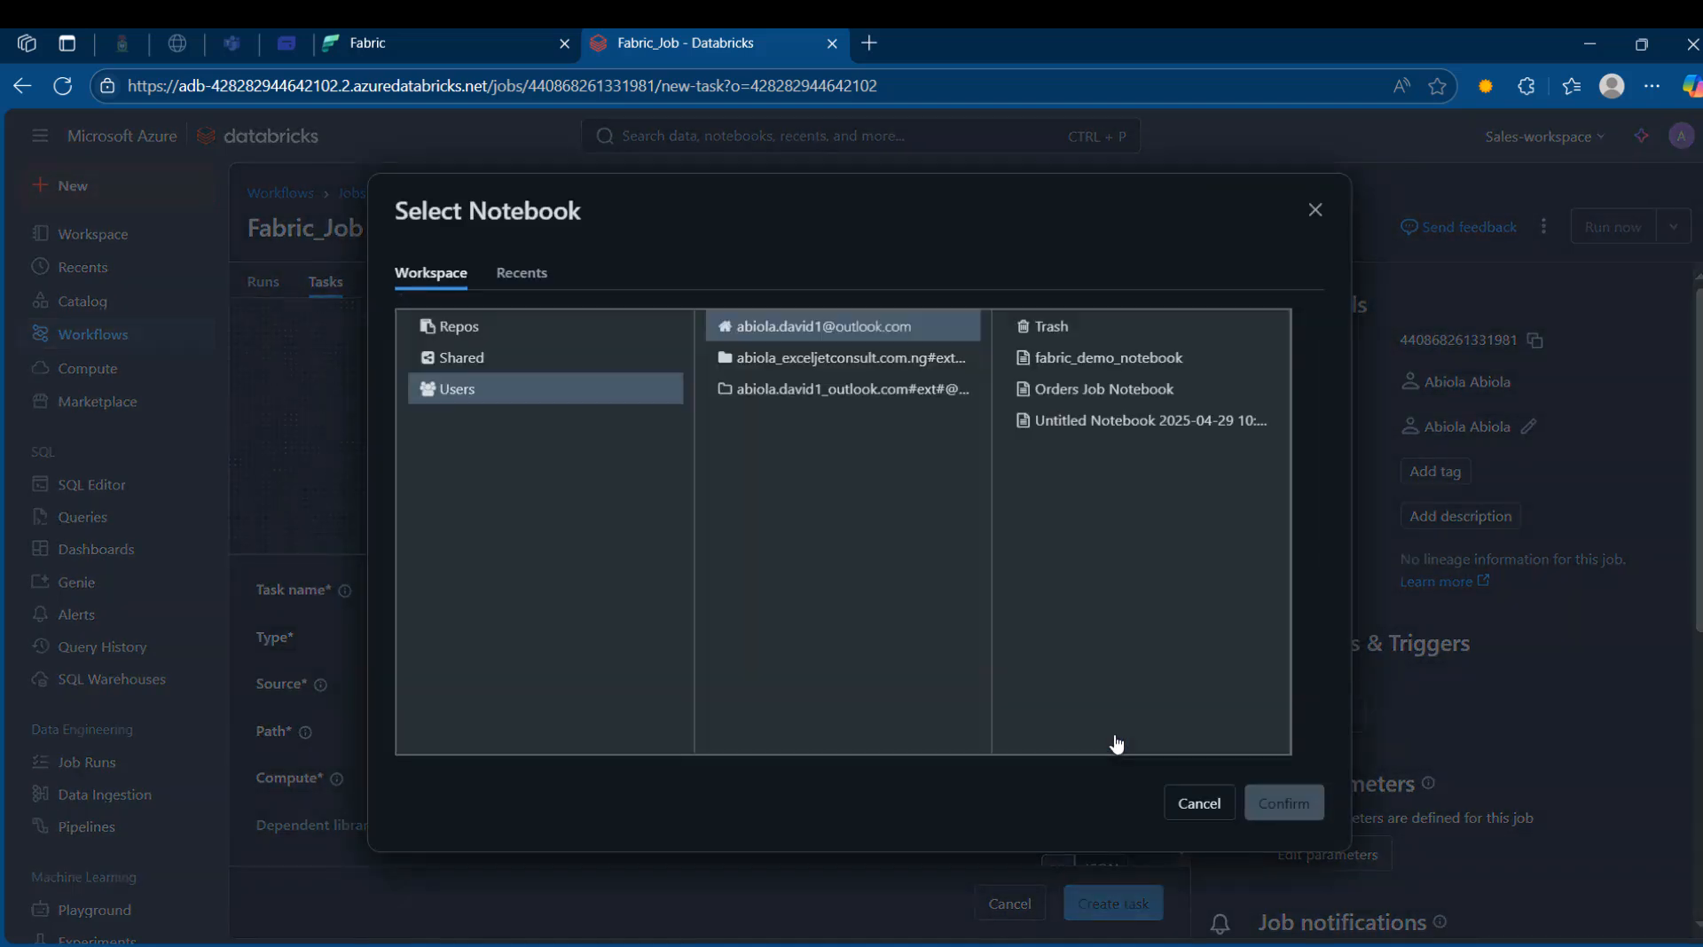
{"action": "left_click", "coordinate": [1089, 359]}
{"action": "left_click", "coordinate": [1284, 802]}
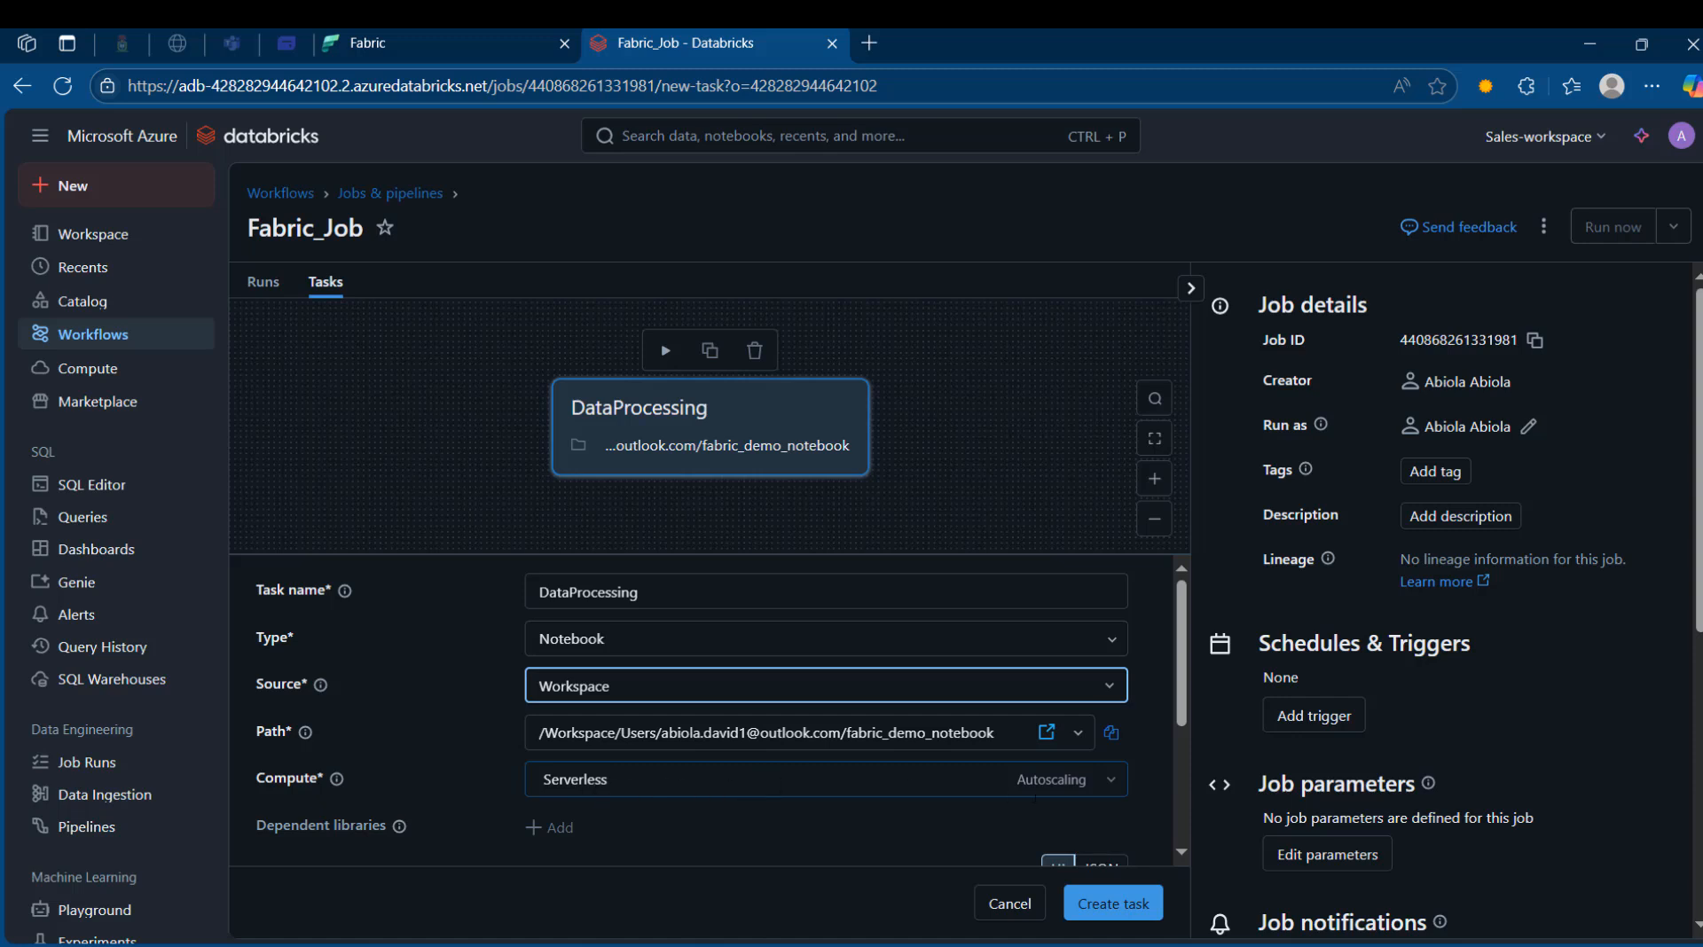
{"action": "left_click_drag", "start_coordinate": [1189, 710], "coordinate": [1187, 791]}
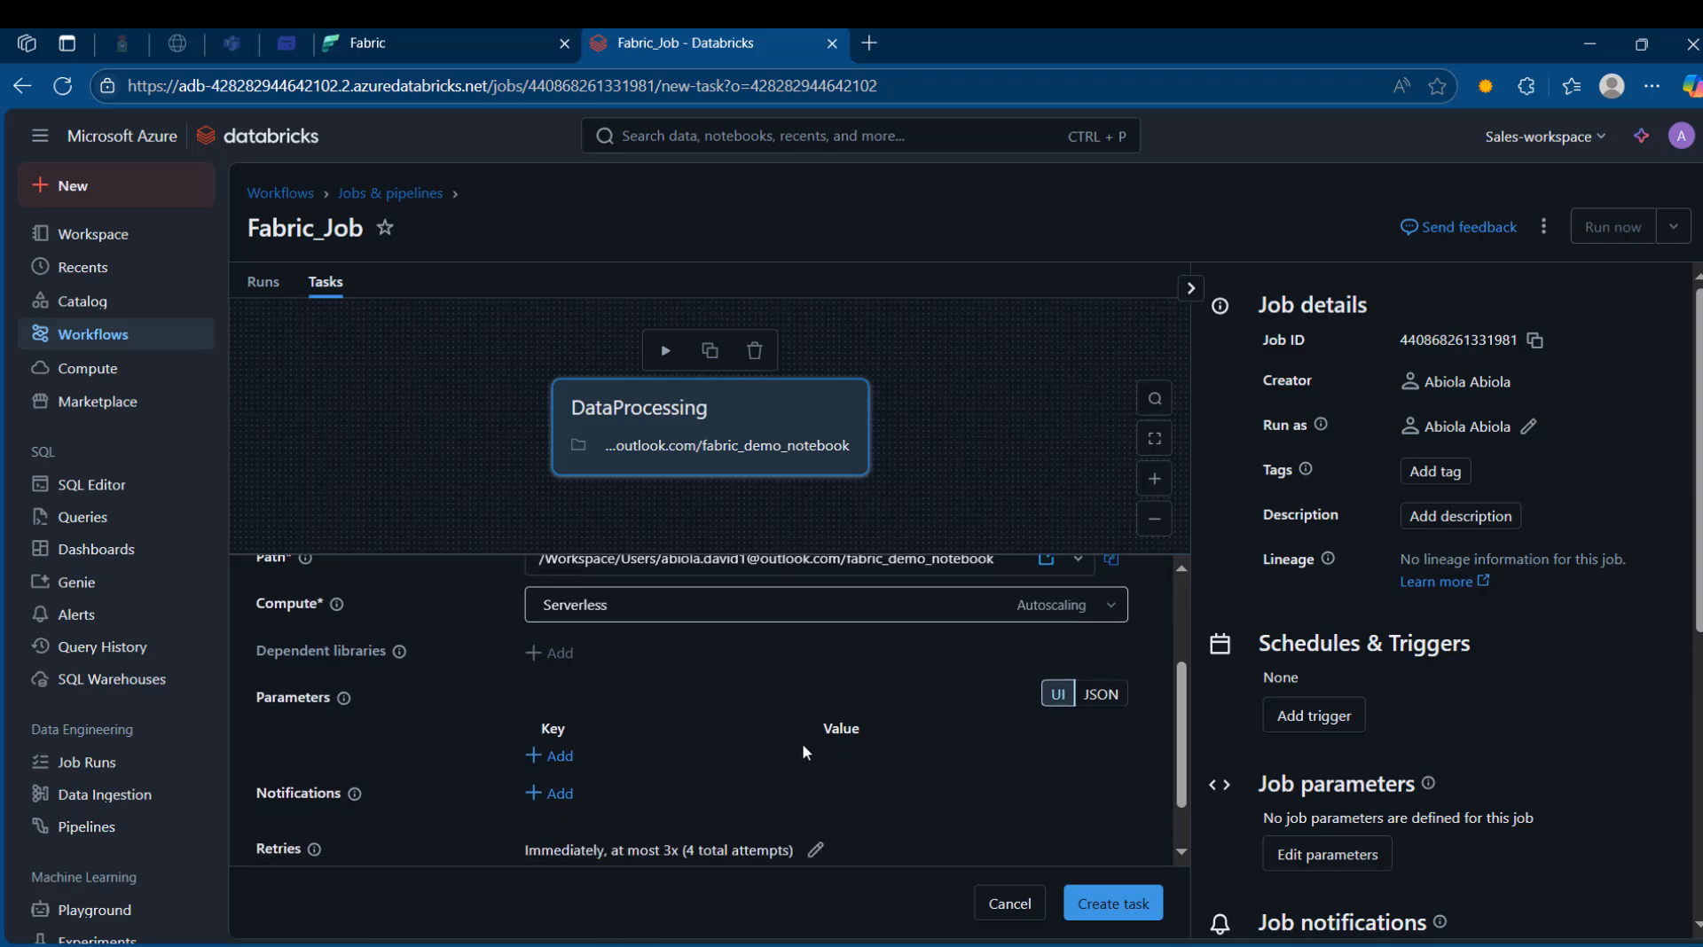
{"action": "left_click", "coordinate": [1120, 911]}
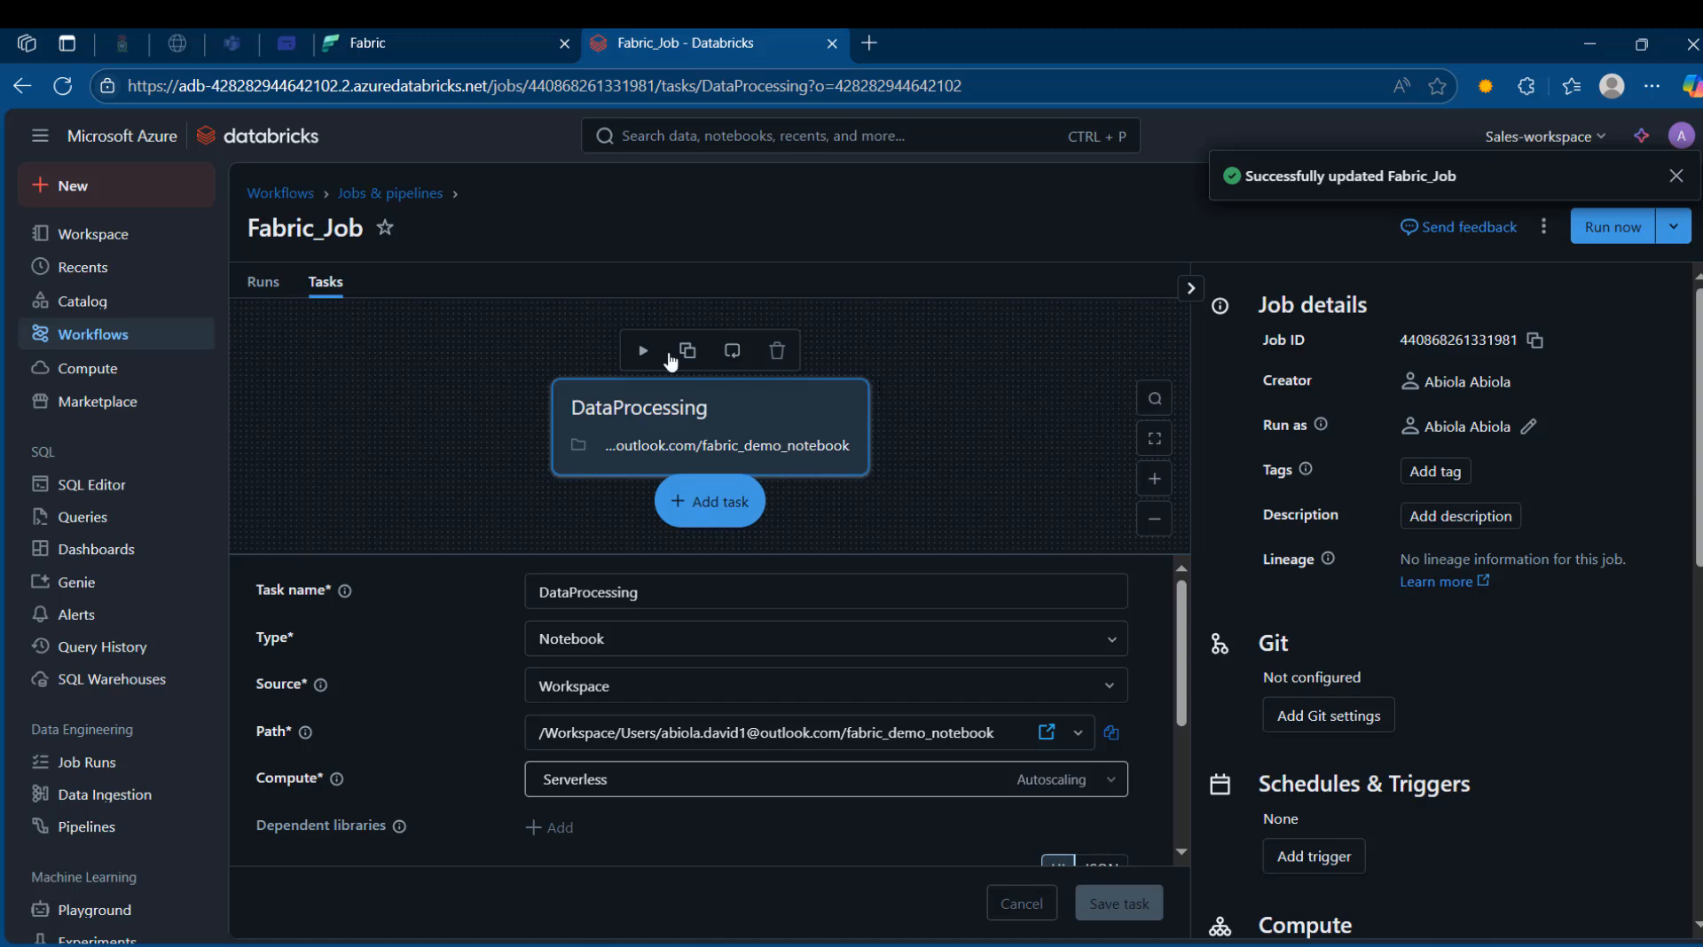
{"action": "left_click", "coordinate": [279, 196]}
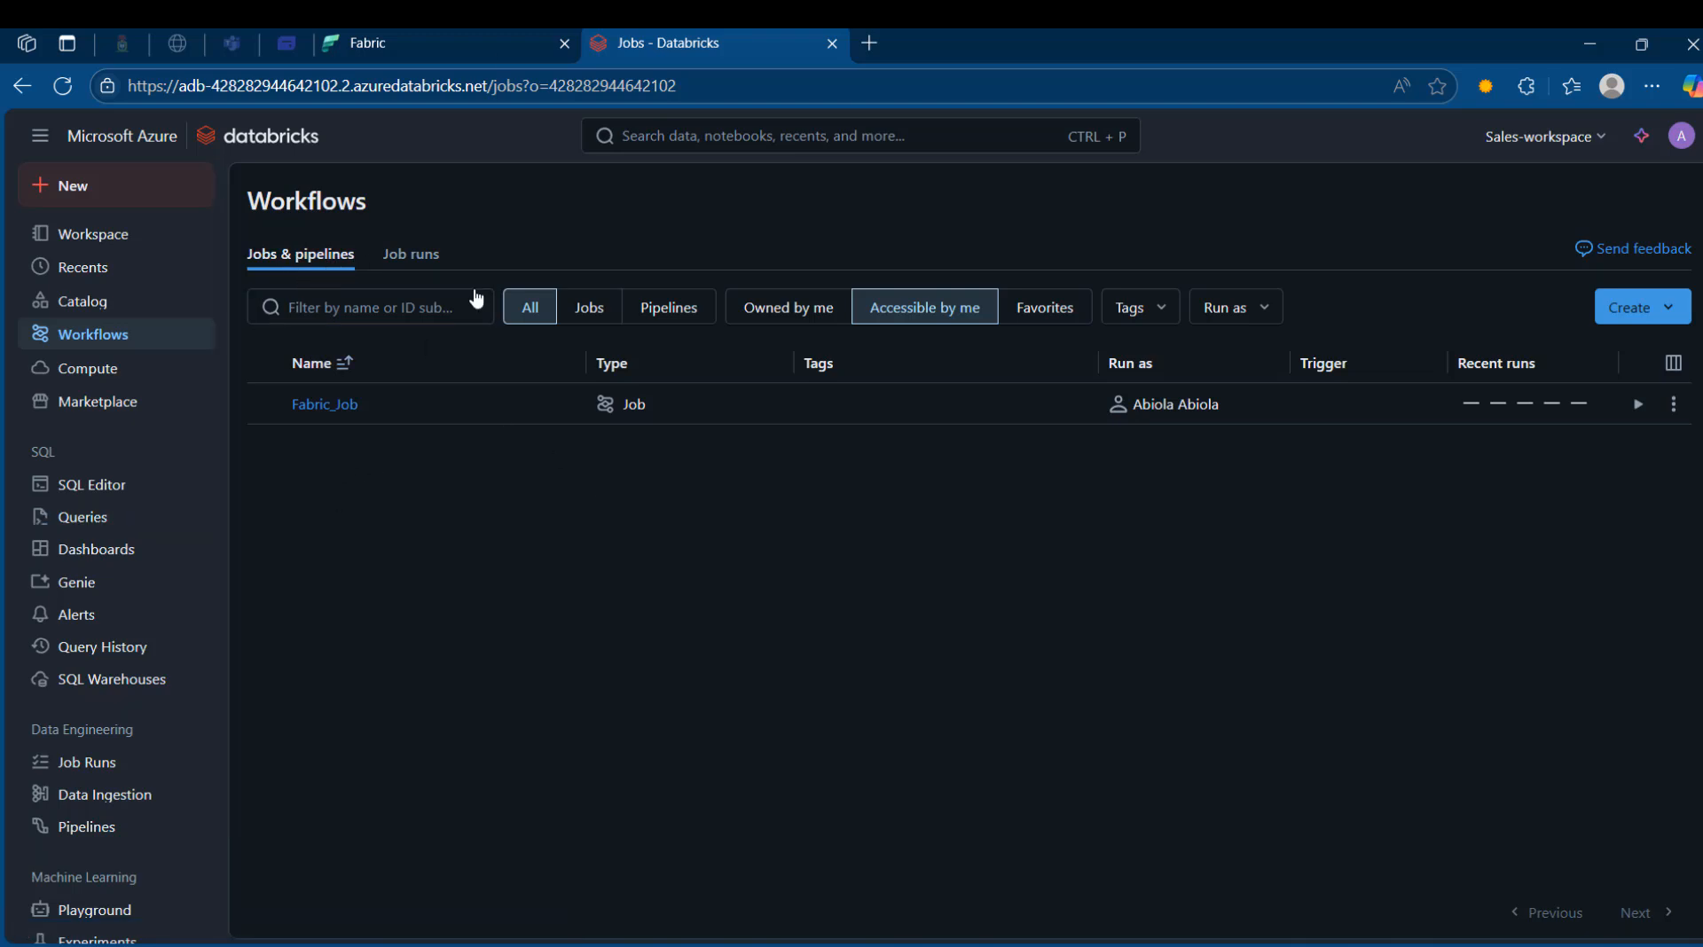
- Switch to Fabric and create a data pipeline named pipeline1 in Databricks_Workspace
{"action": "left_click", "coordinate": [486, 35]}
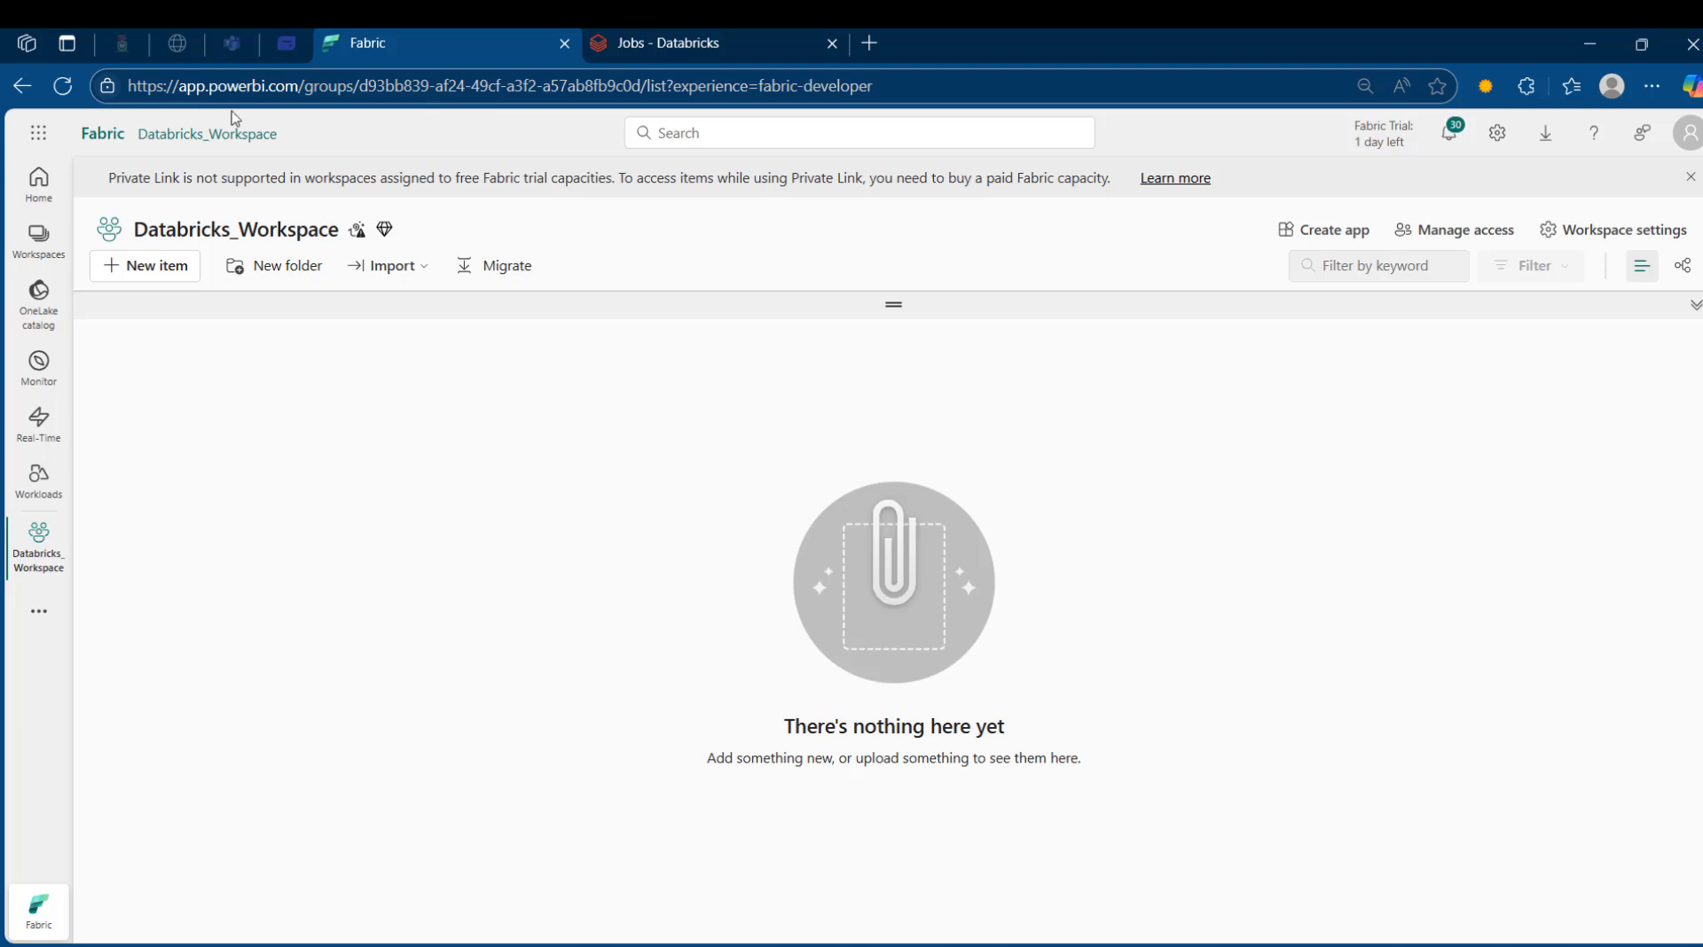
{"action": "left_click", "coordinate": [161, 278]}
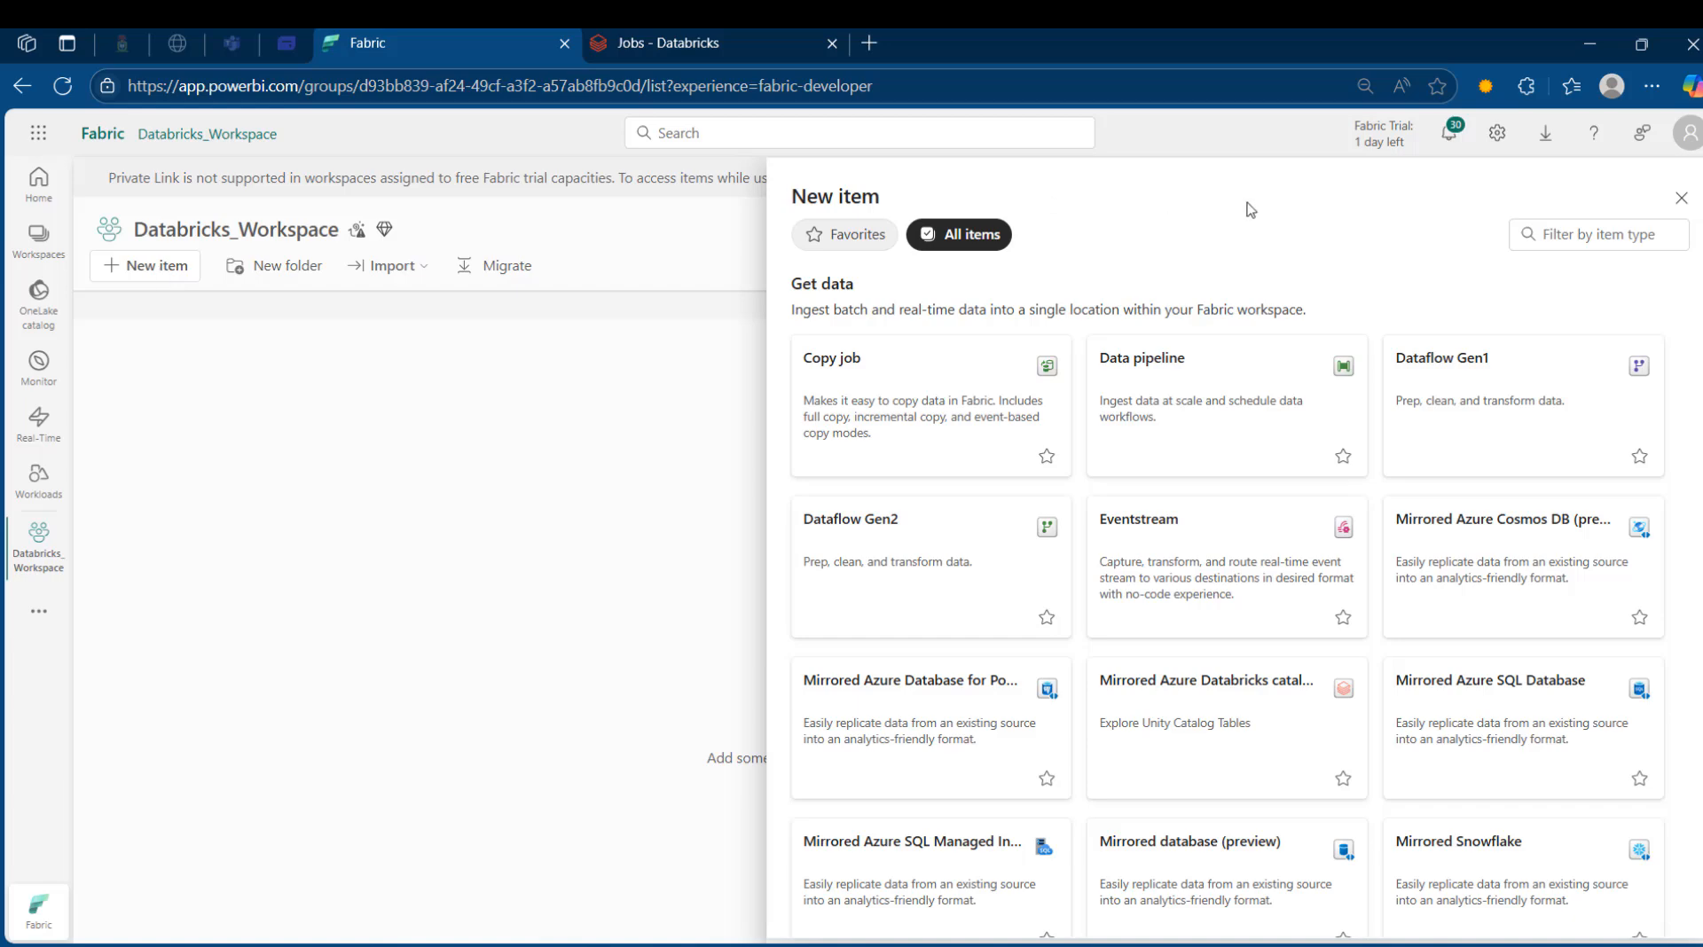
{"action": "left_click", "coordinate": [1587, 232]}
{"action": "type", "text": "data p"}
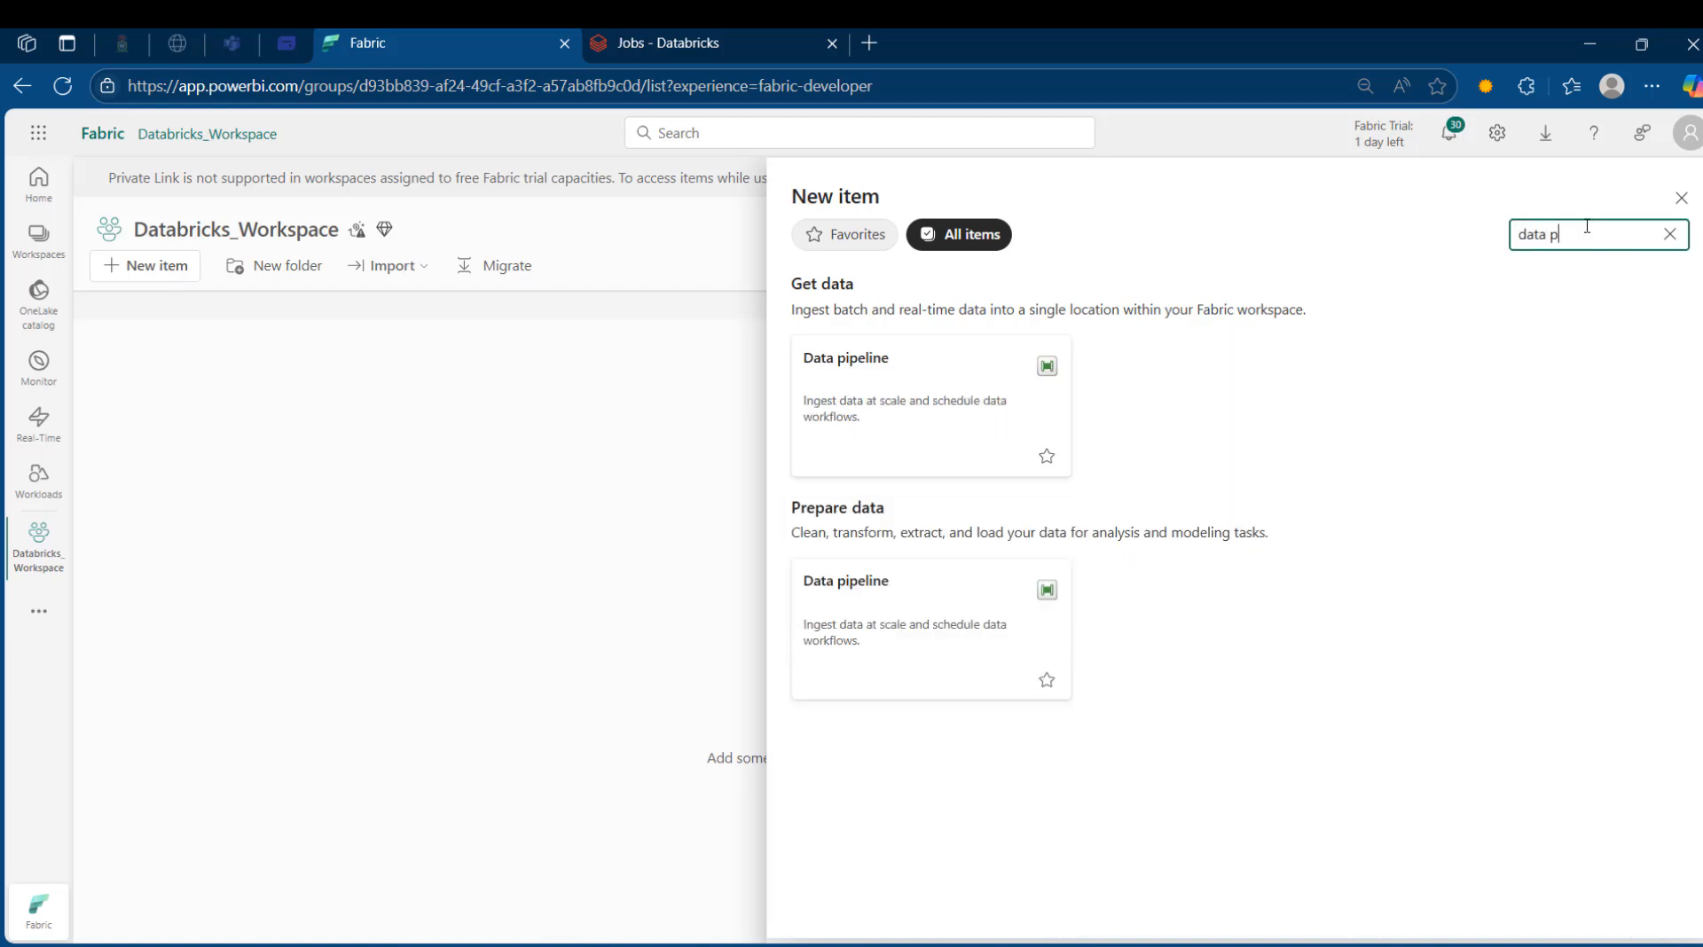
{"action": "left_click", "coordinate": [905, 388]}
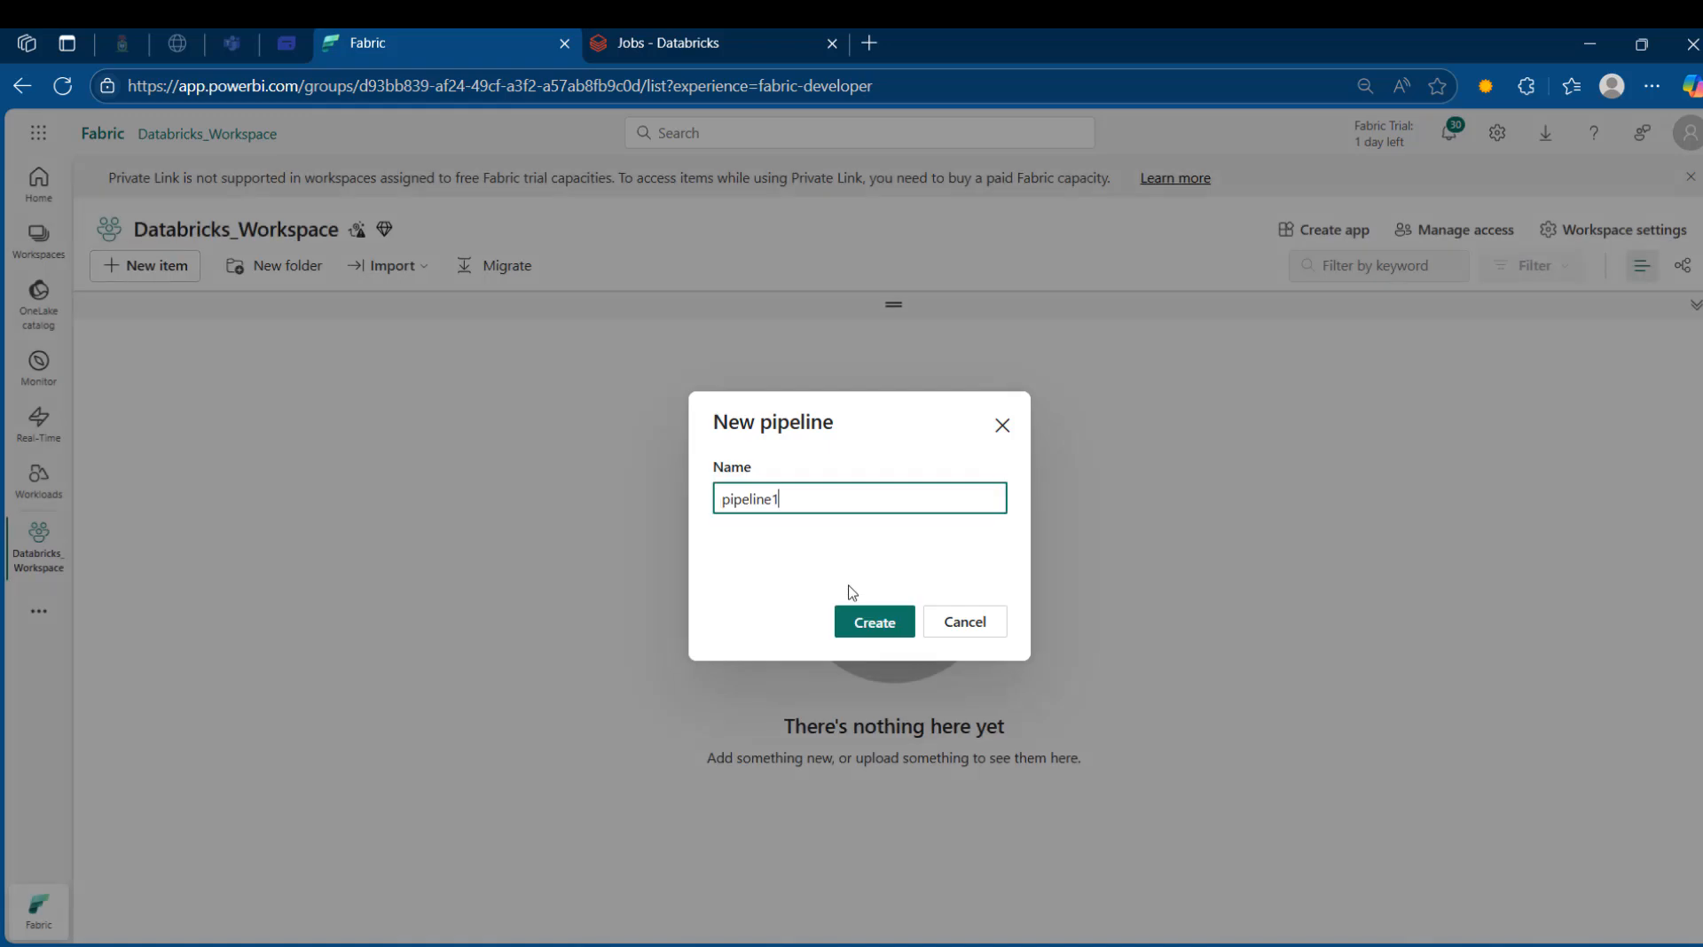
{"action": "left_click", "coordinate": [866, 624]}
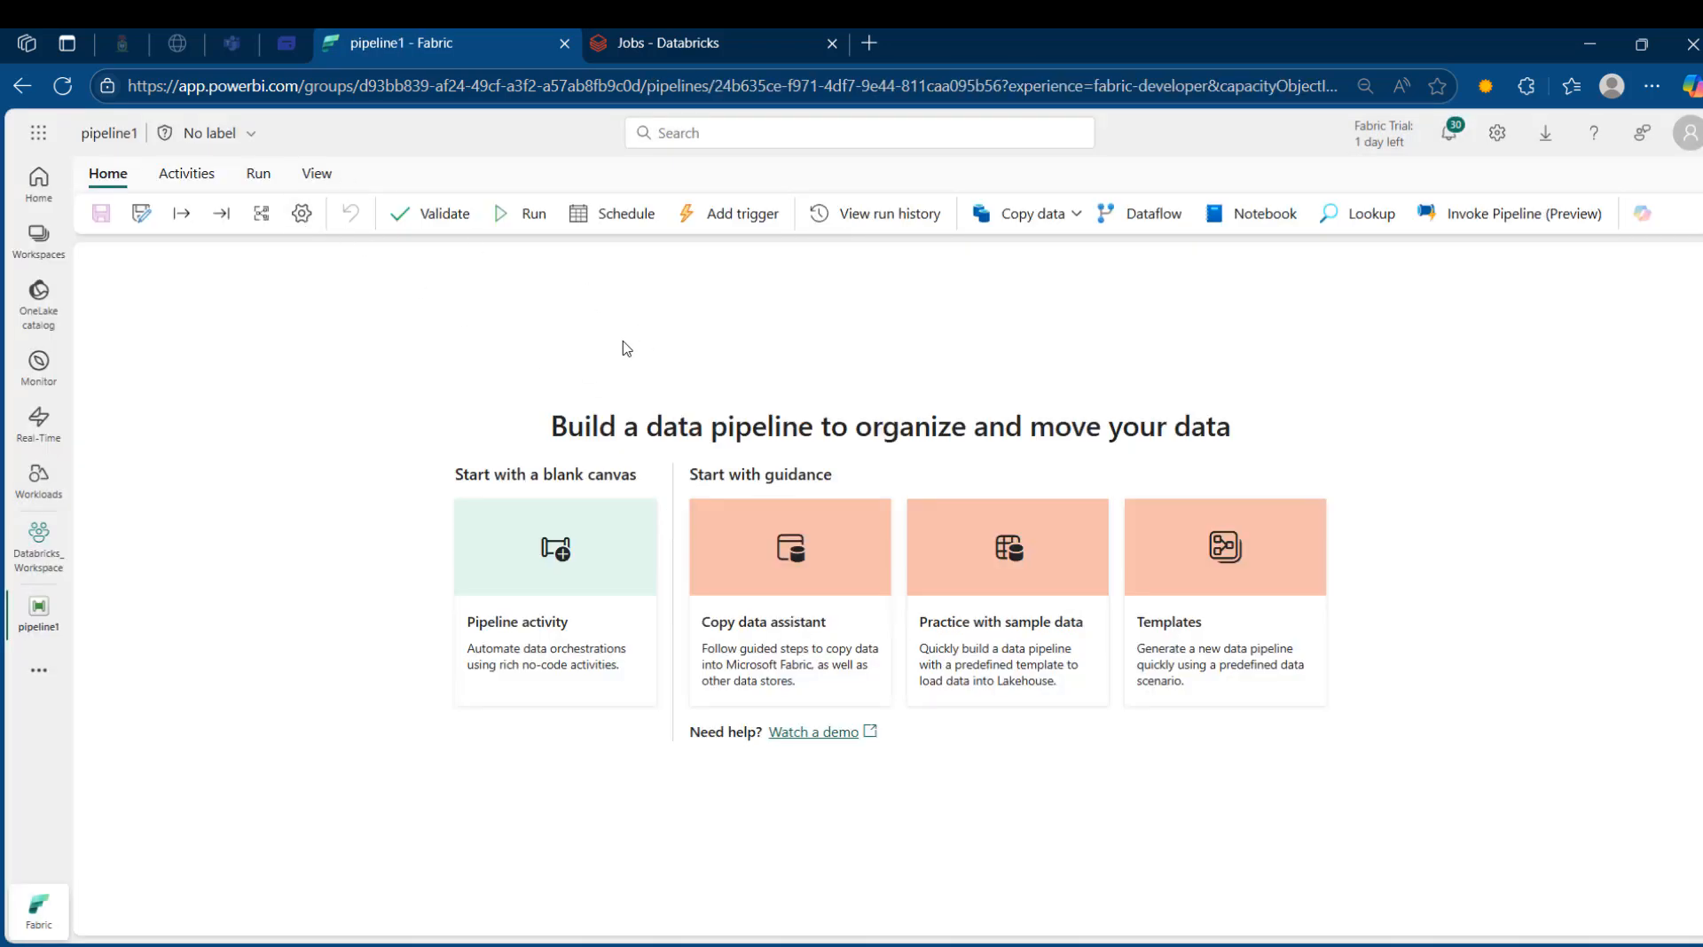
- Add an Azure Databricks activity to the pipeline, place it near the canvas centre and name it Fabric Databricks Job
{"action": "left_click", "coordinate": [188, 176]}
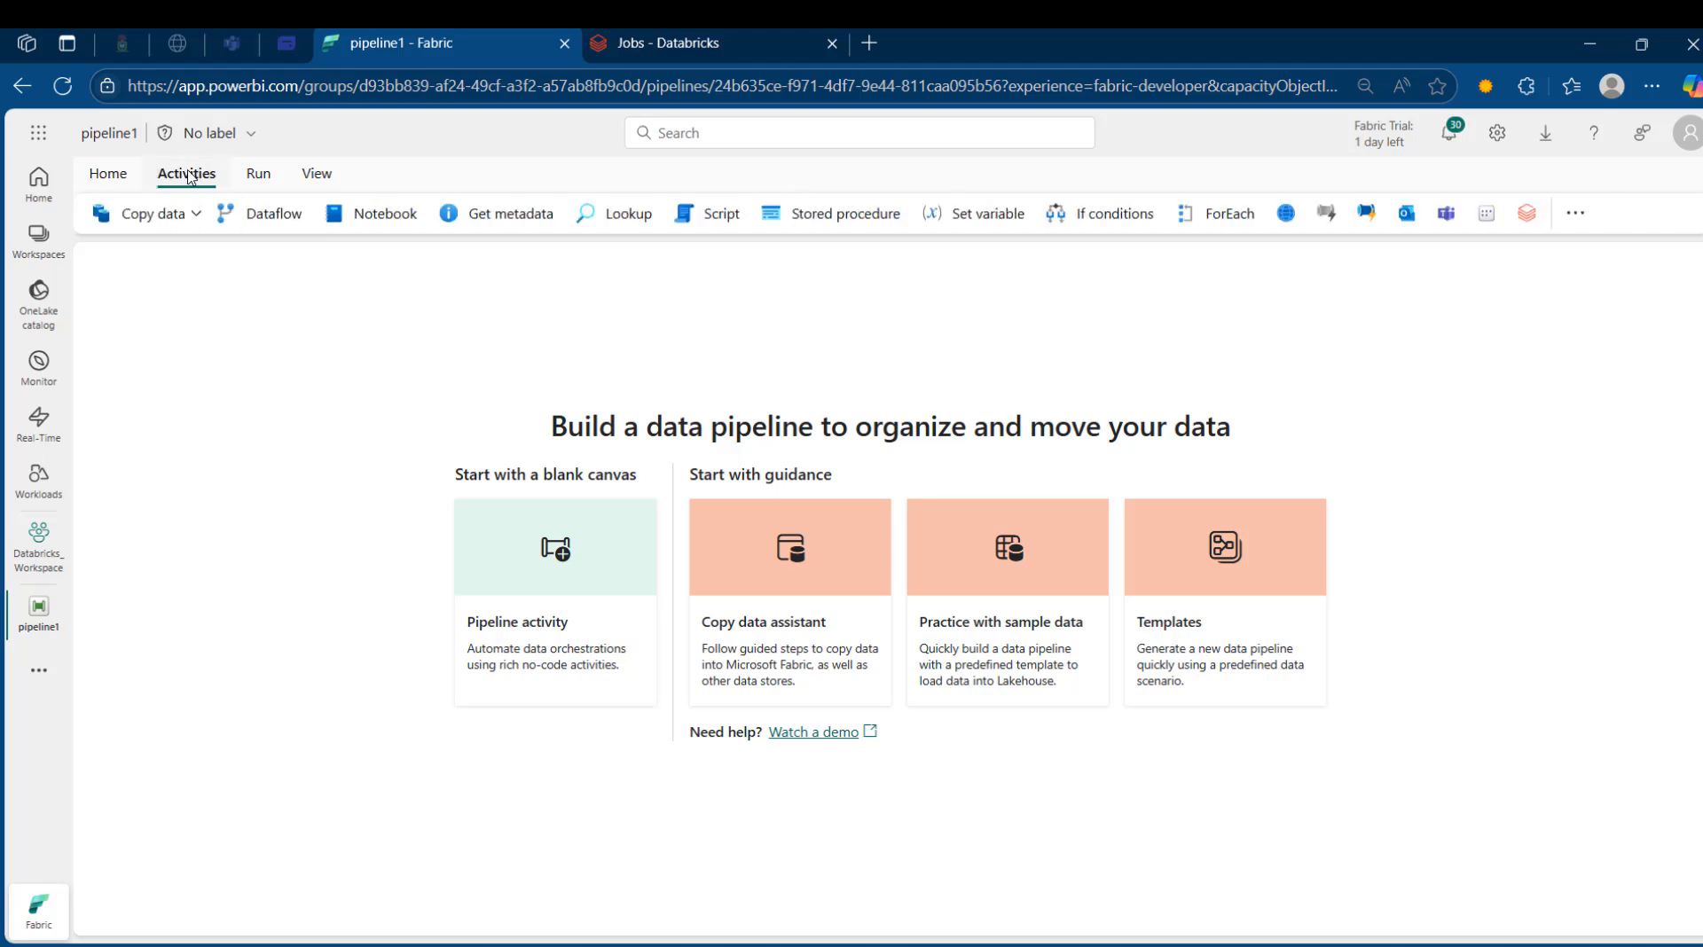
{"action": "left_click", "coordinate": [1527, 215]}
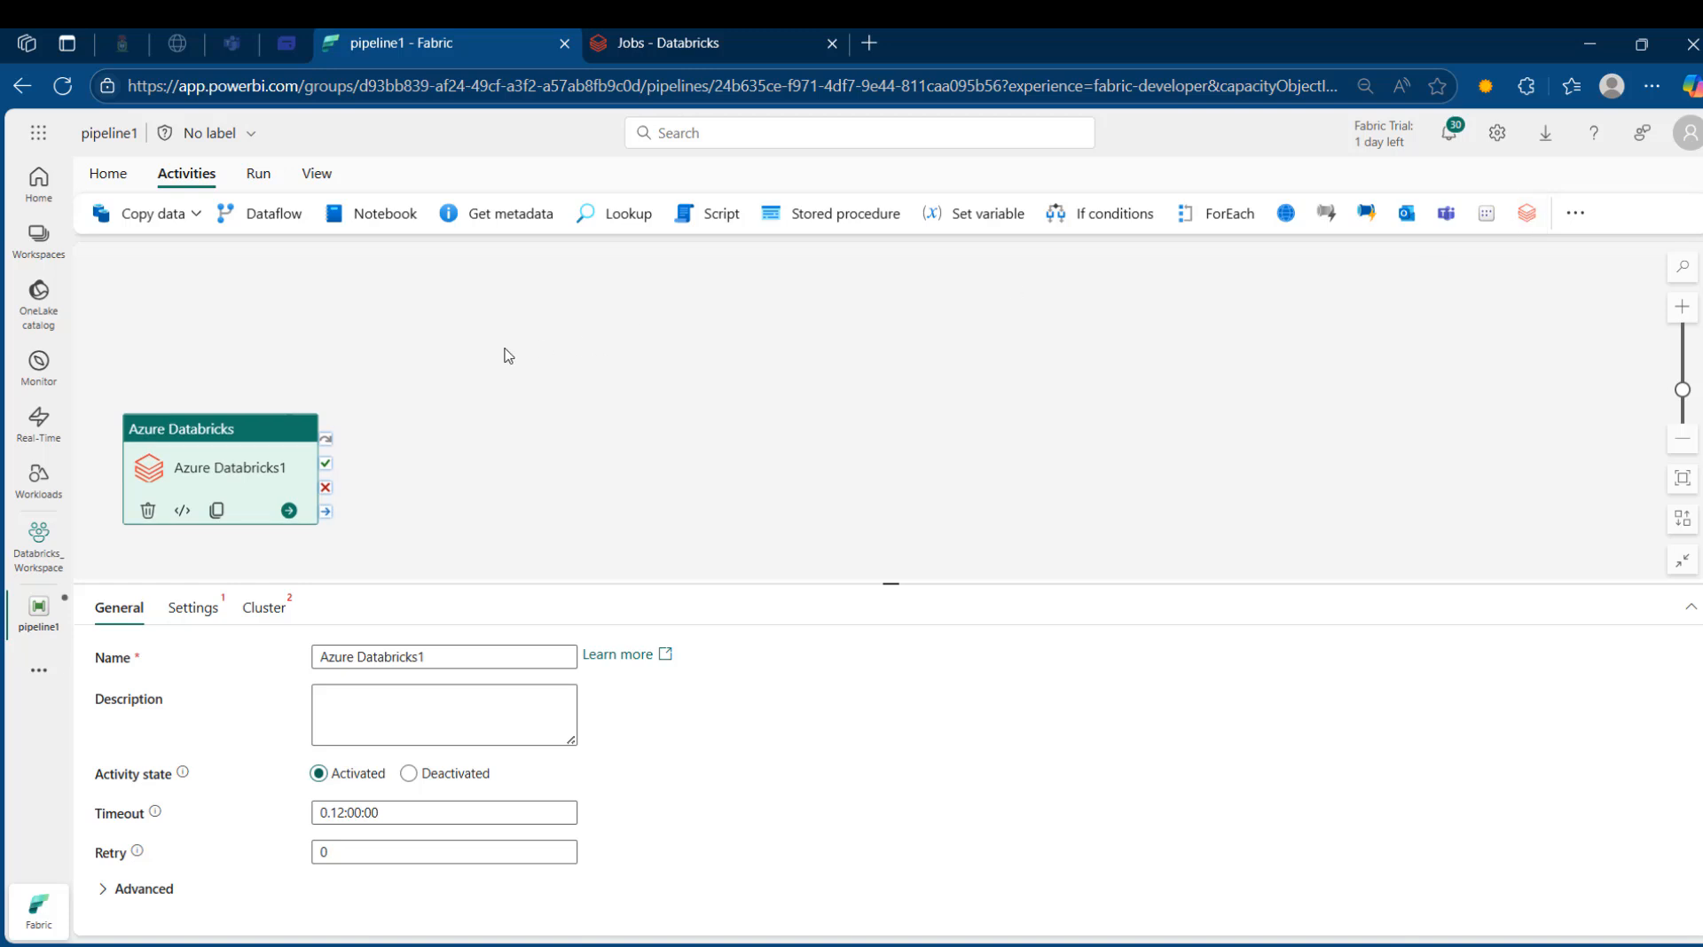
{"action": "left_click_drag", "start_coordinate": [247, 432], "coordinate": [1008, 312]}
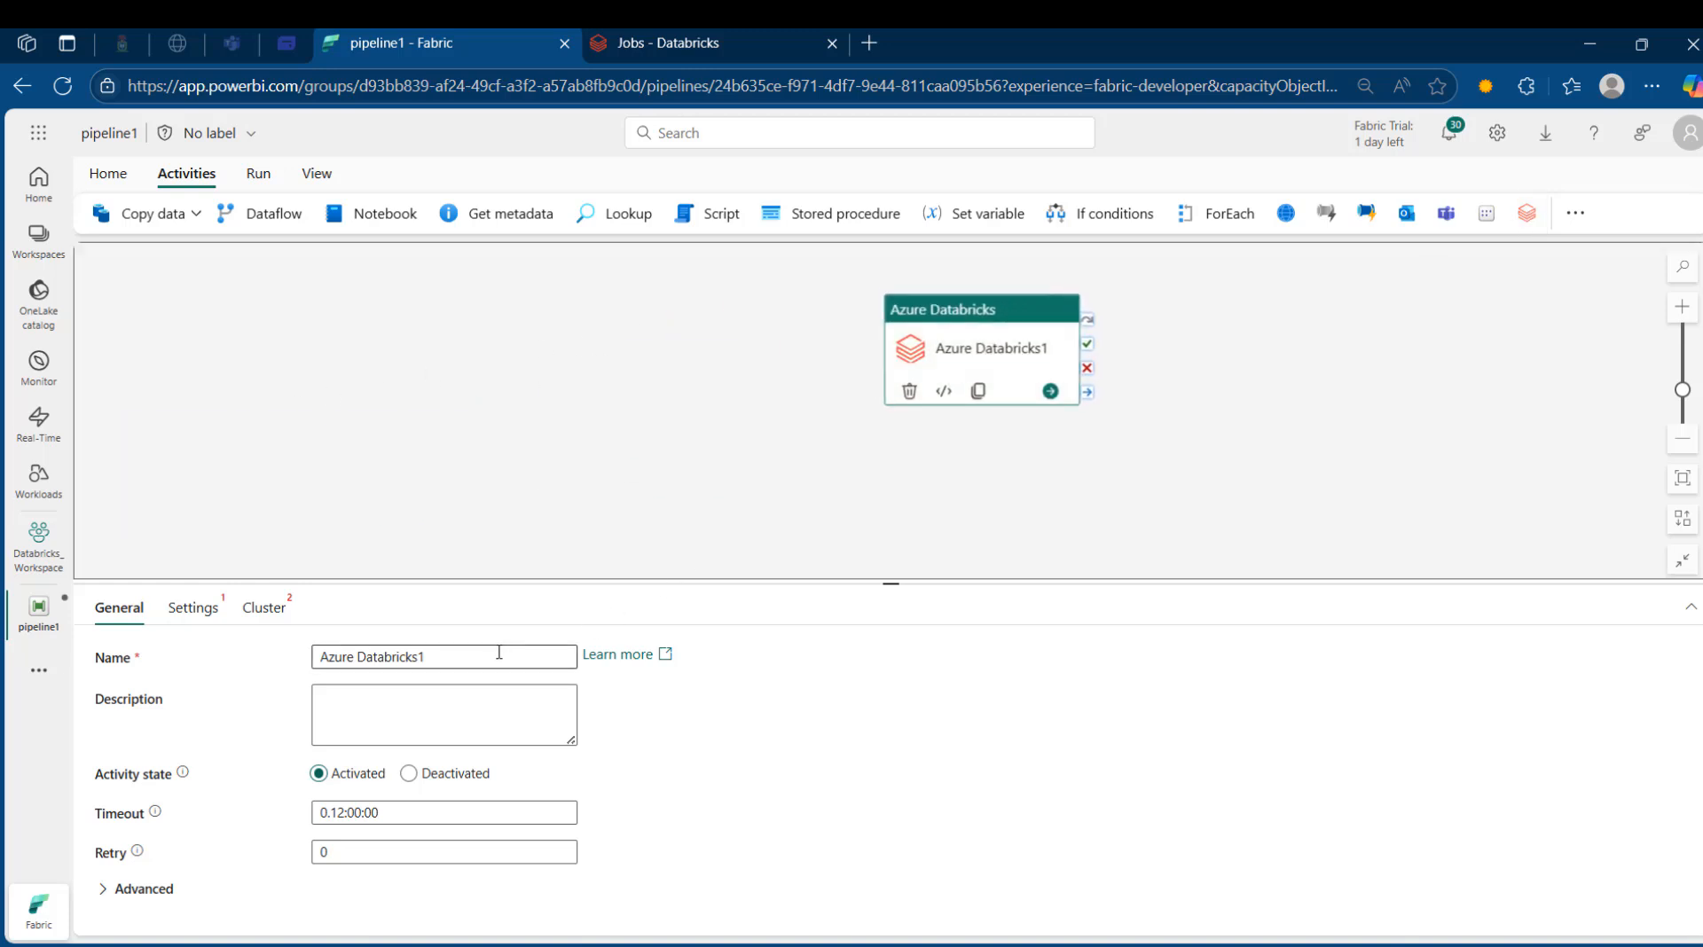
{"action": "left_click_drag", "start_coordinate": [497, 655], "coordinate": [5, 681]}
{"action": "type", "text": "Fabric"}
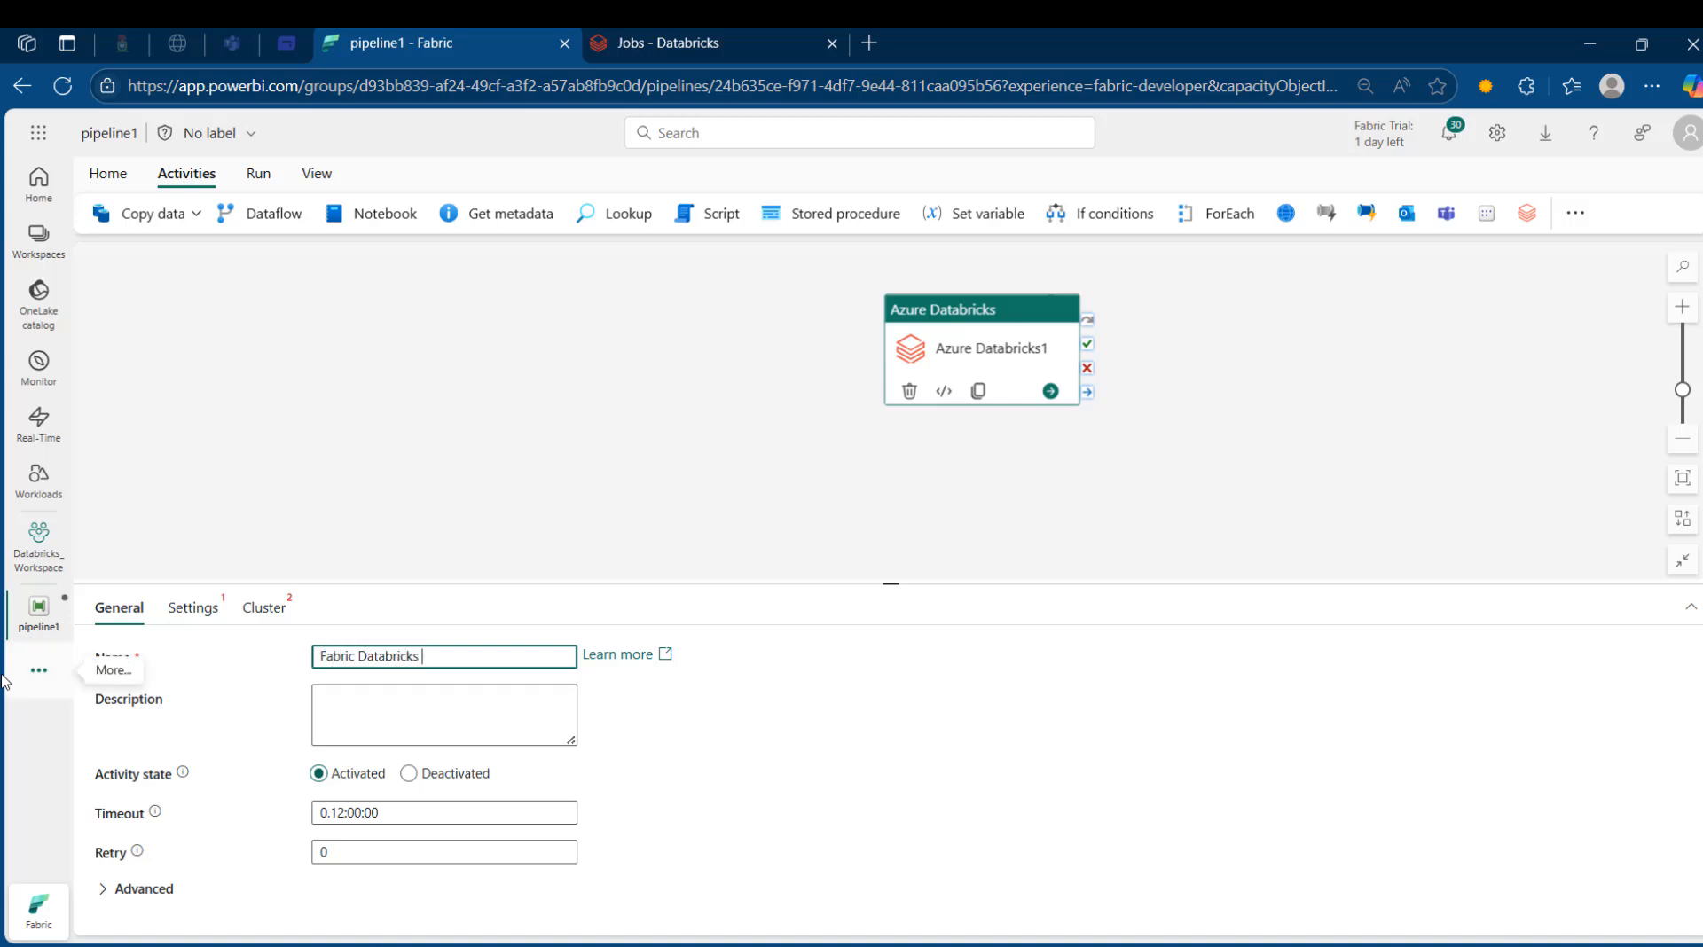
{"action": "type", "text": " Databricks Job"}
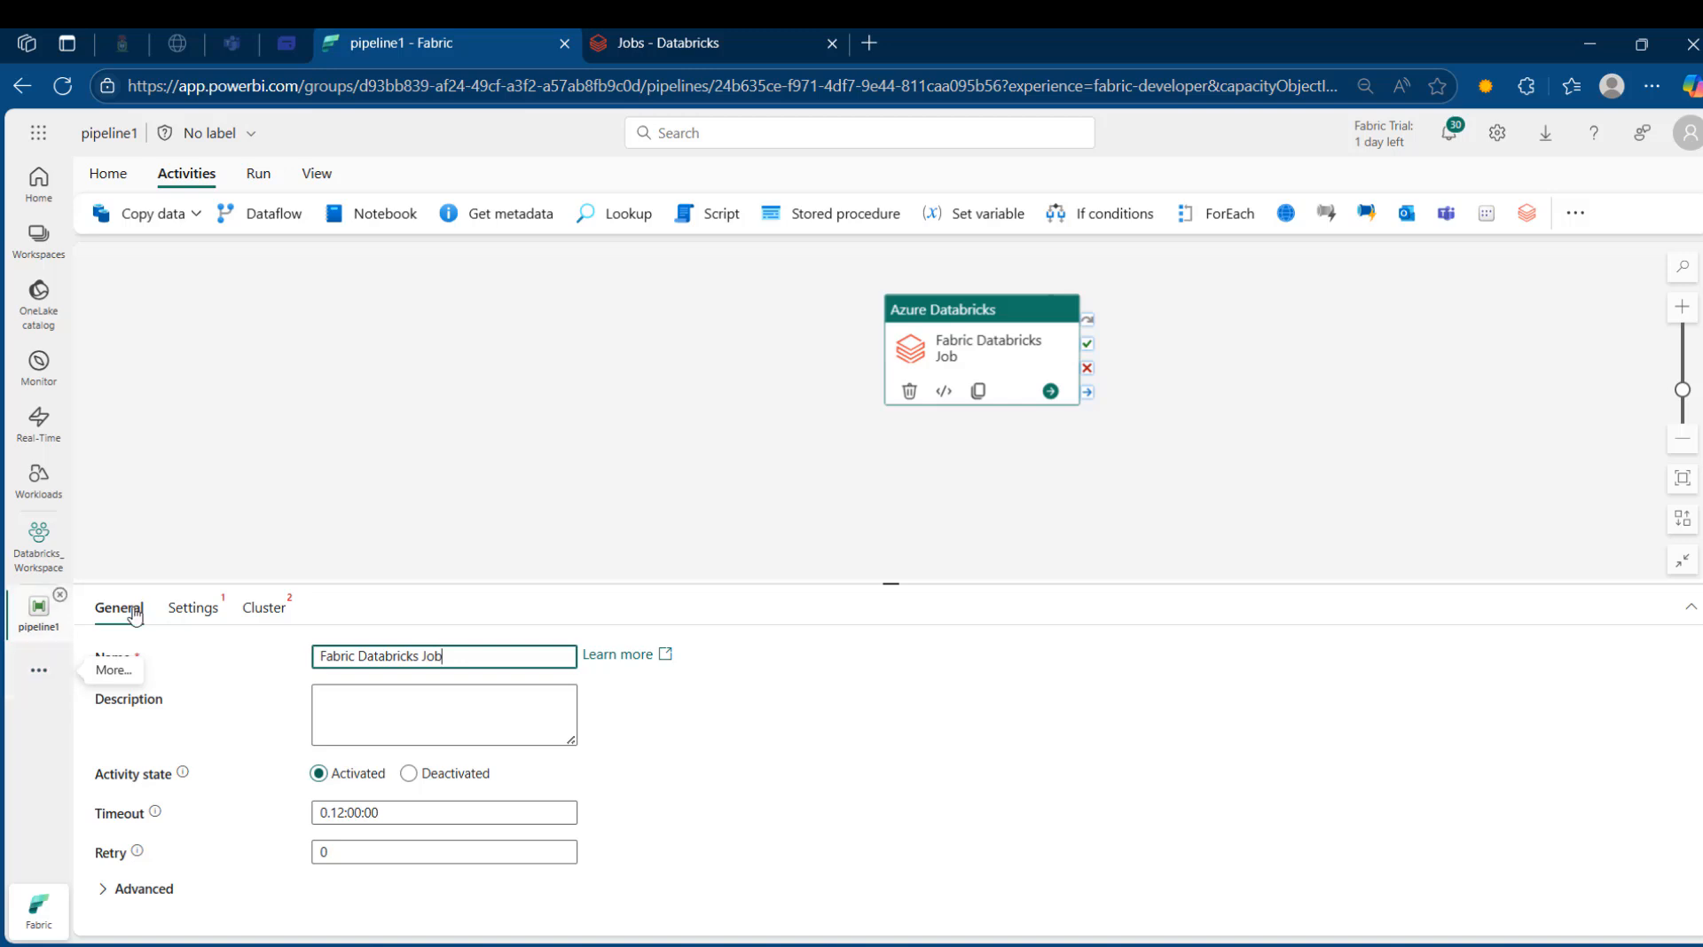
- Start a new Azure Databricks workspace connection for the activity and look at the available authentication kinds
{"action": "left_click", "coordinate": [192, 621]}
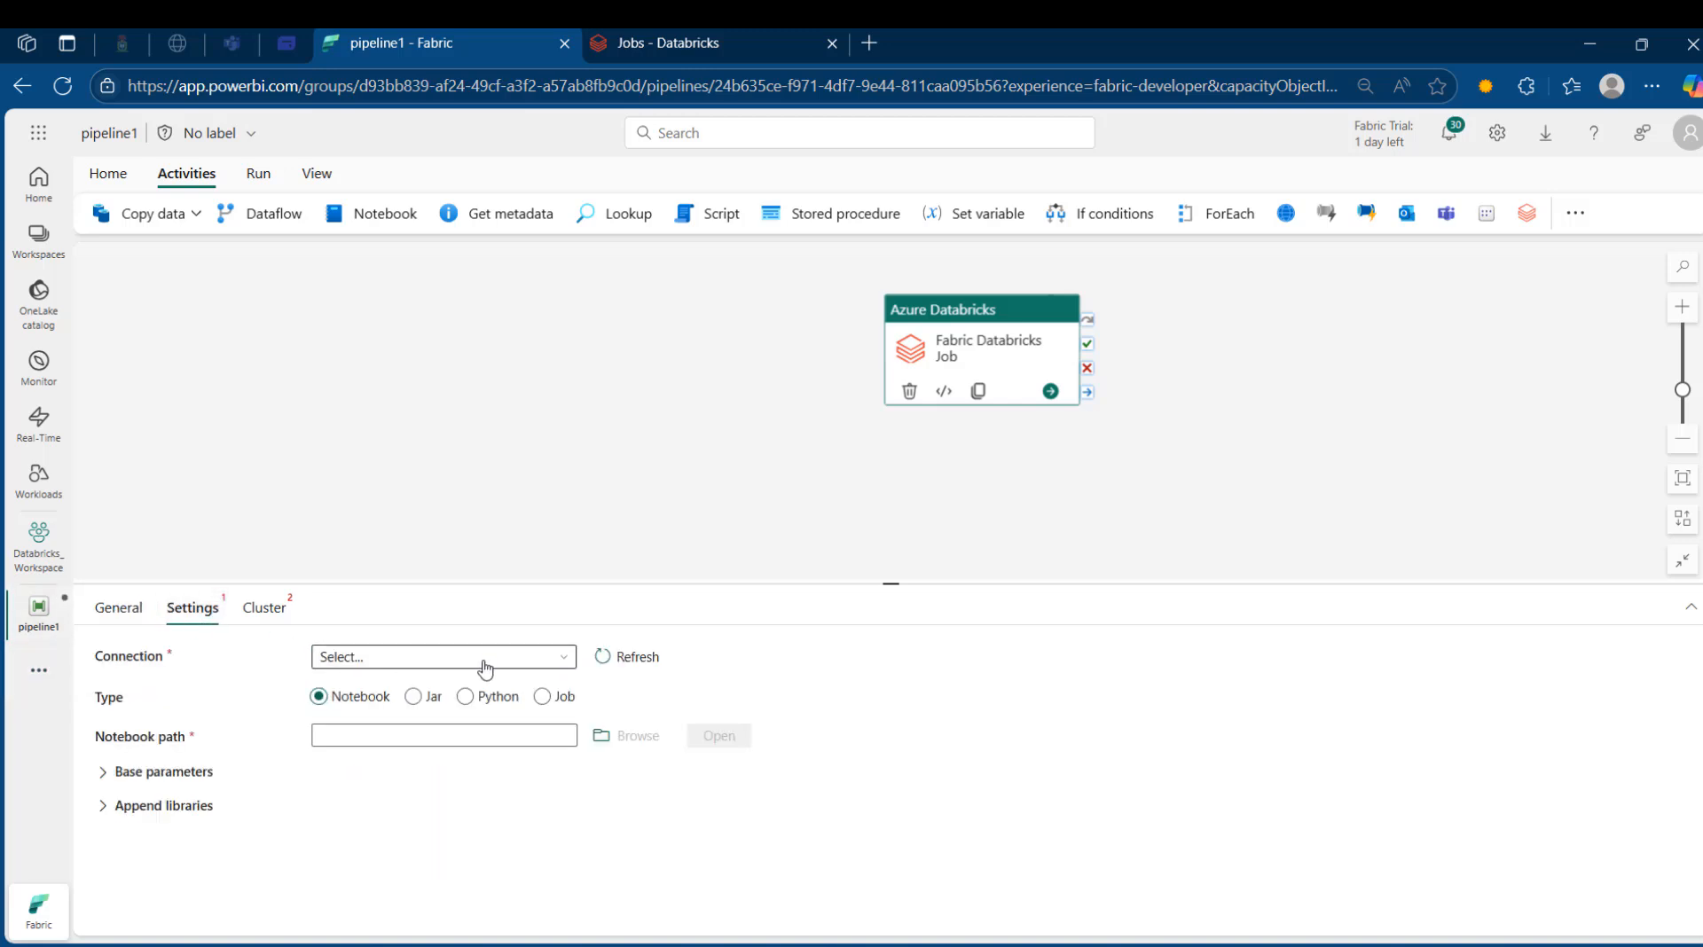
{"action": "left_click", "coordinate": [564, 666]}
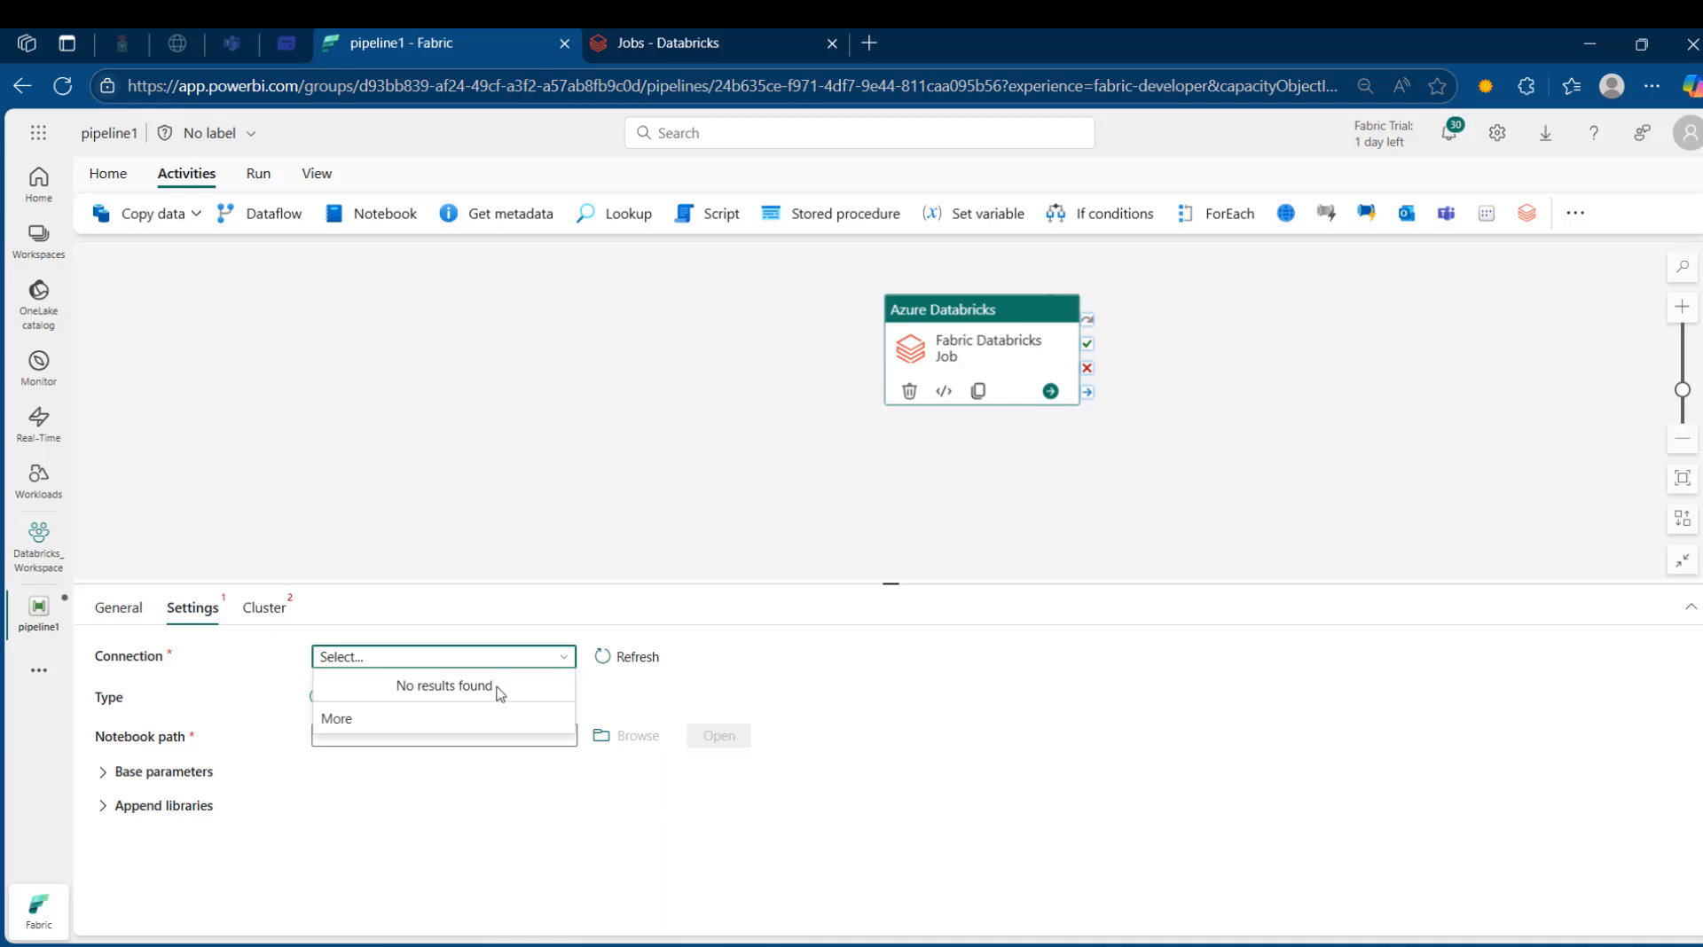
{"action": "left_click", "coordinate": [393, 721]}
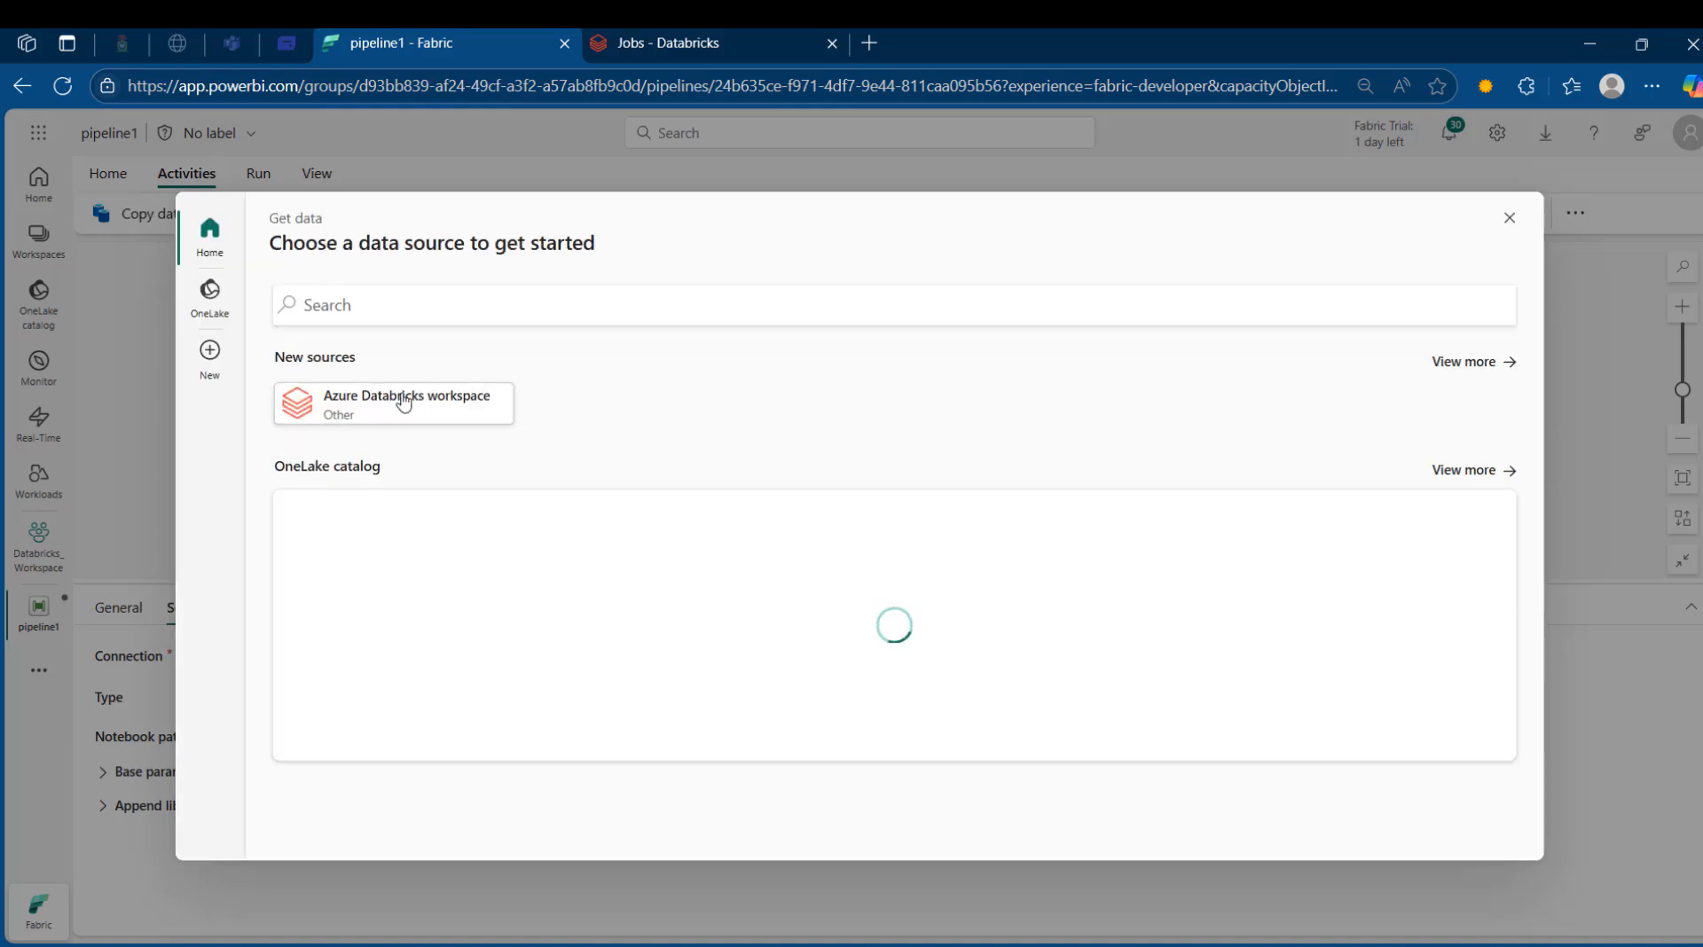
{"action": "left_click", "coordinate": [404, 397]}
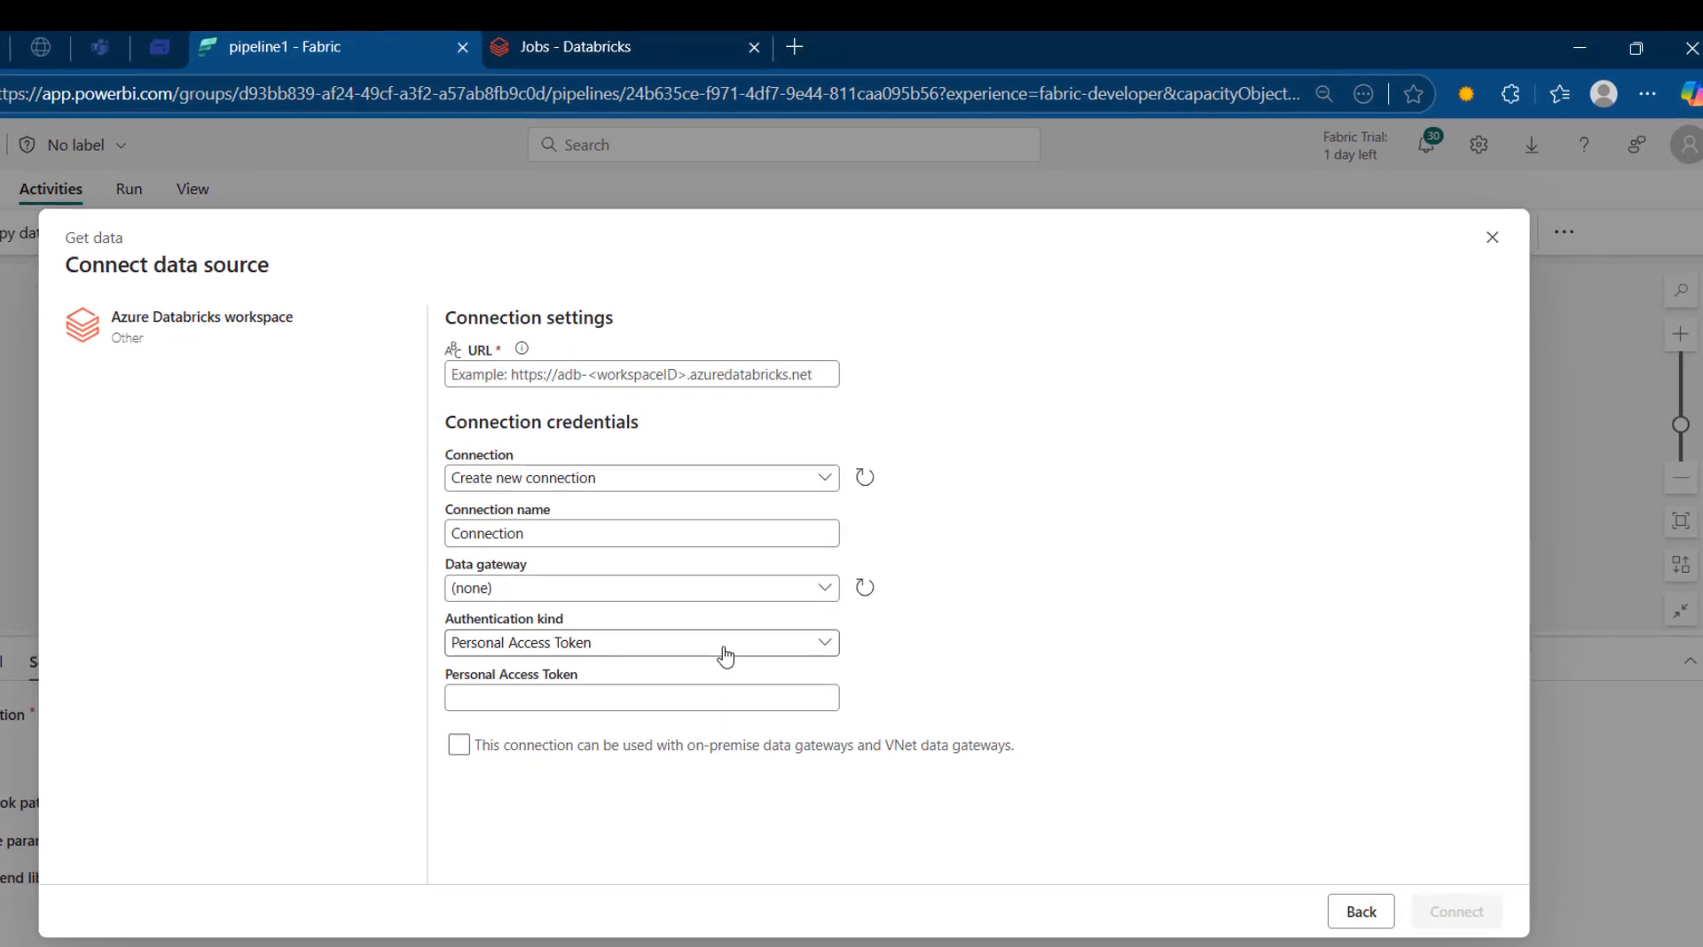
{"action": "left_click", "coordinate": [655, 650]}
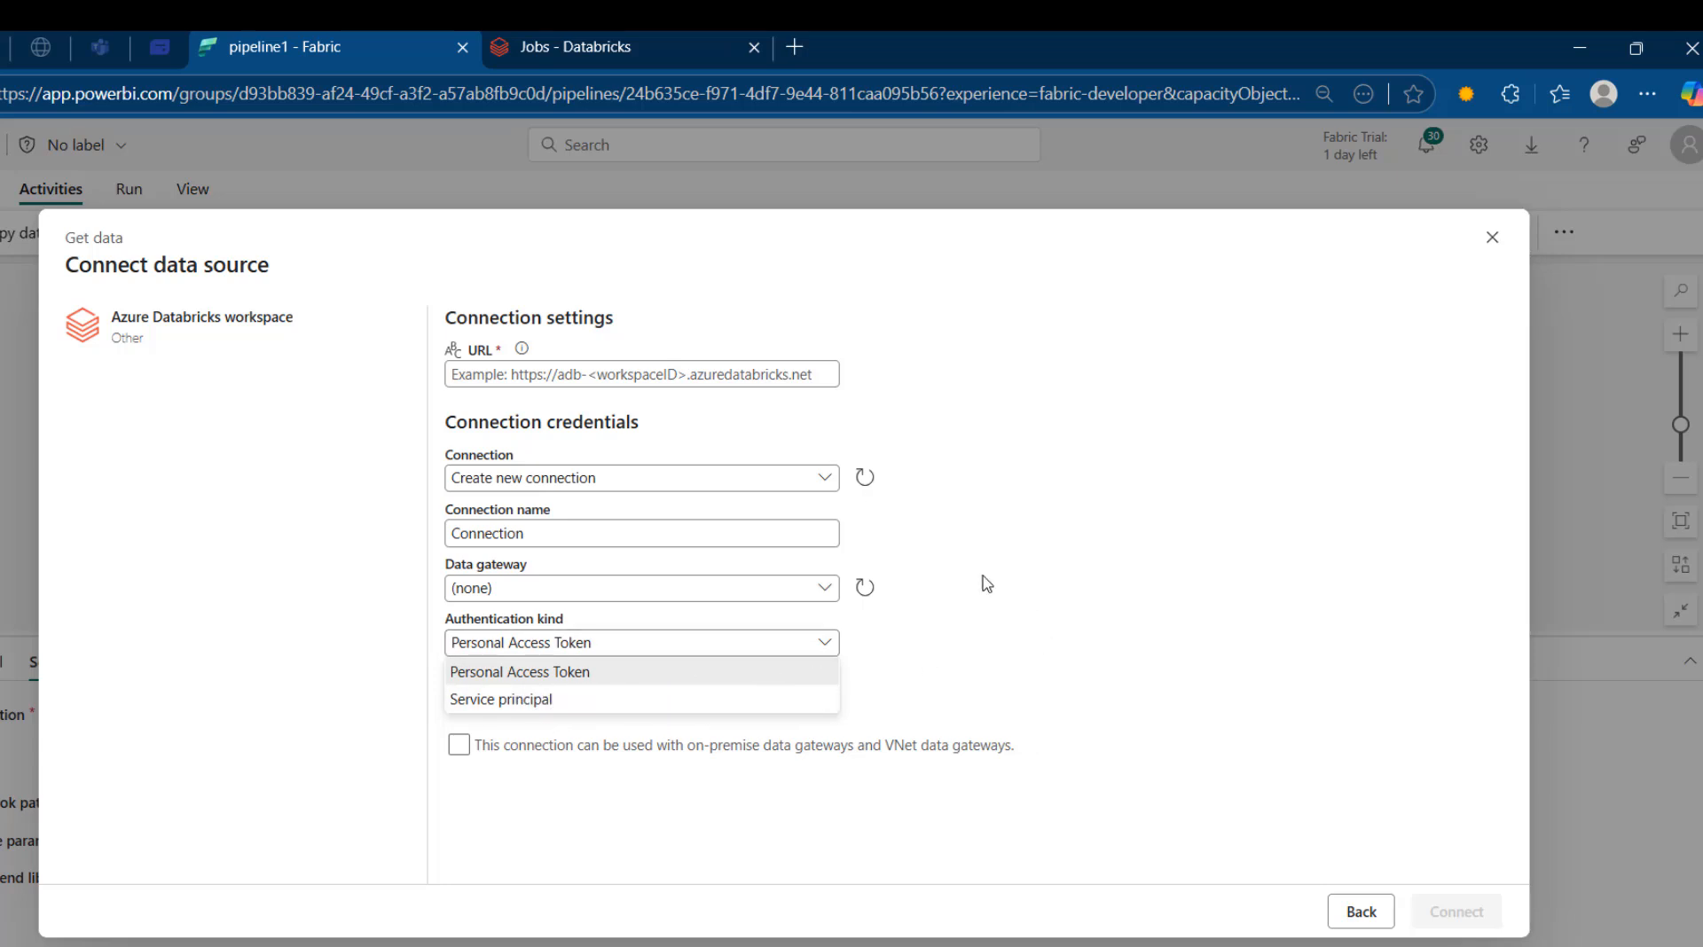
- Copy the base workspace URL, up to azuredatabricks.net/, from the Databricks page and paste it as the connection's URL
{"action": "left_click", "coordinate": [644, 373]}
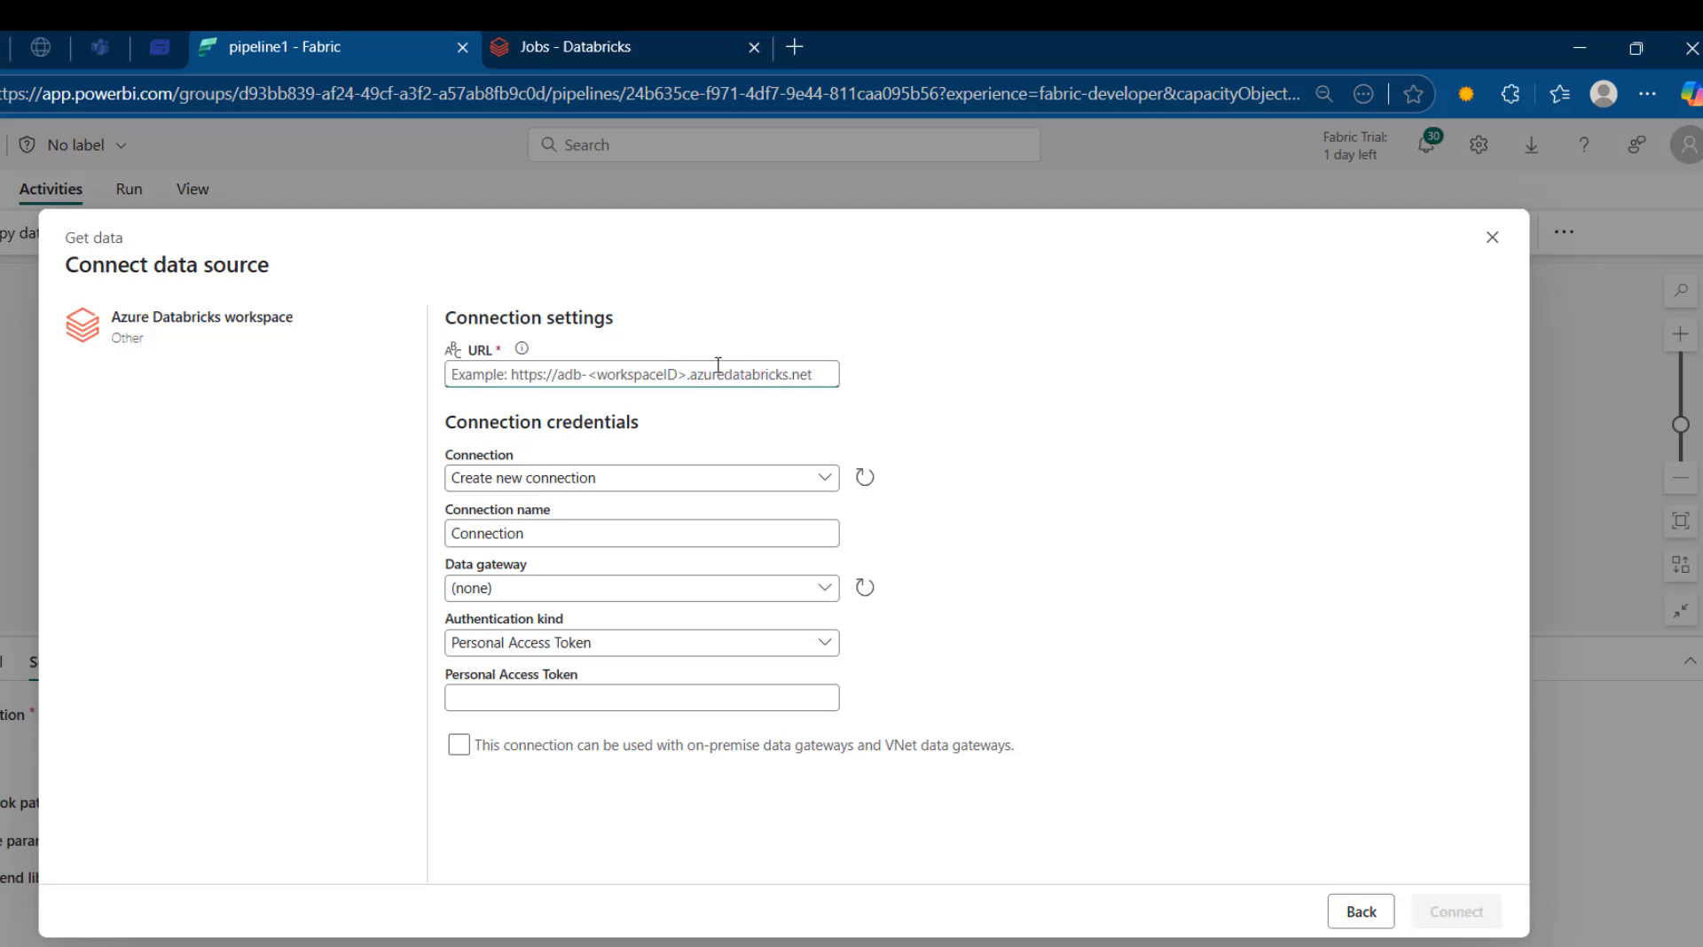
{"action": "left_click", "coordinate": [621, 46]}
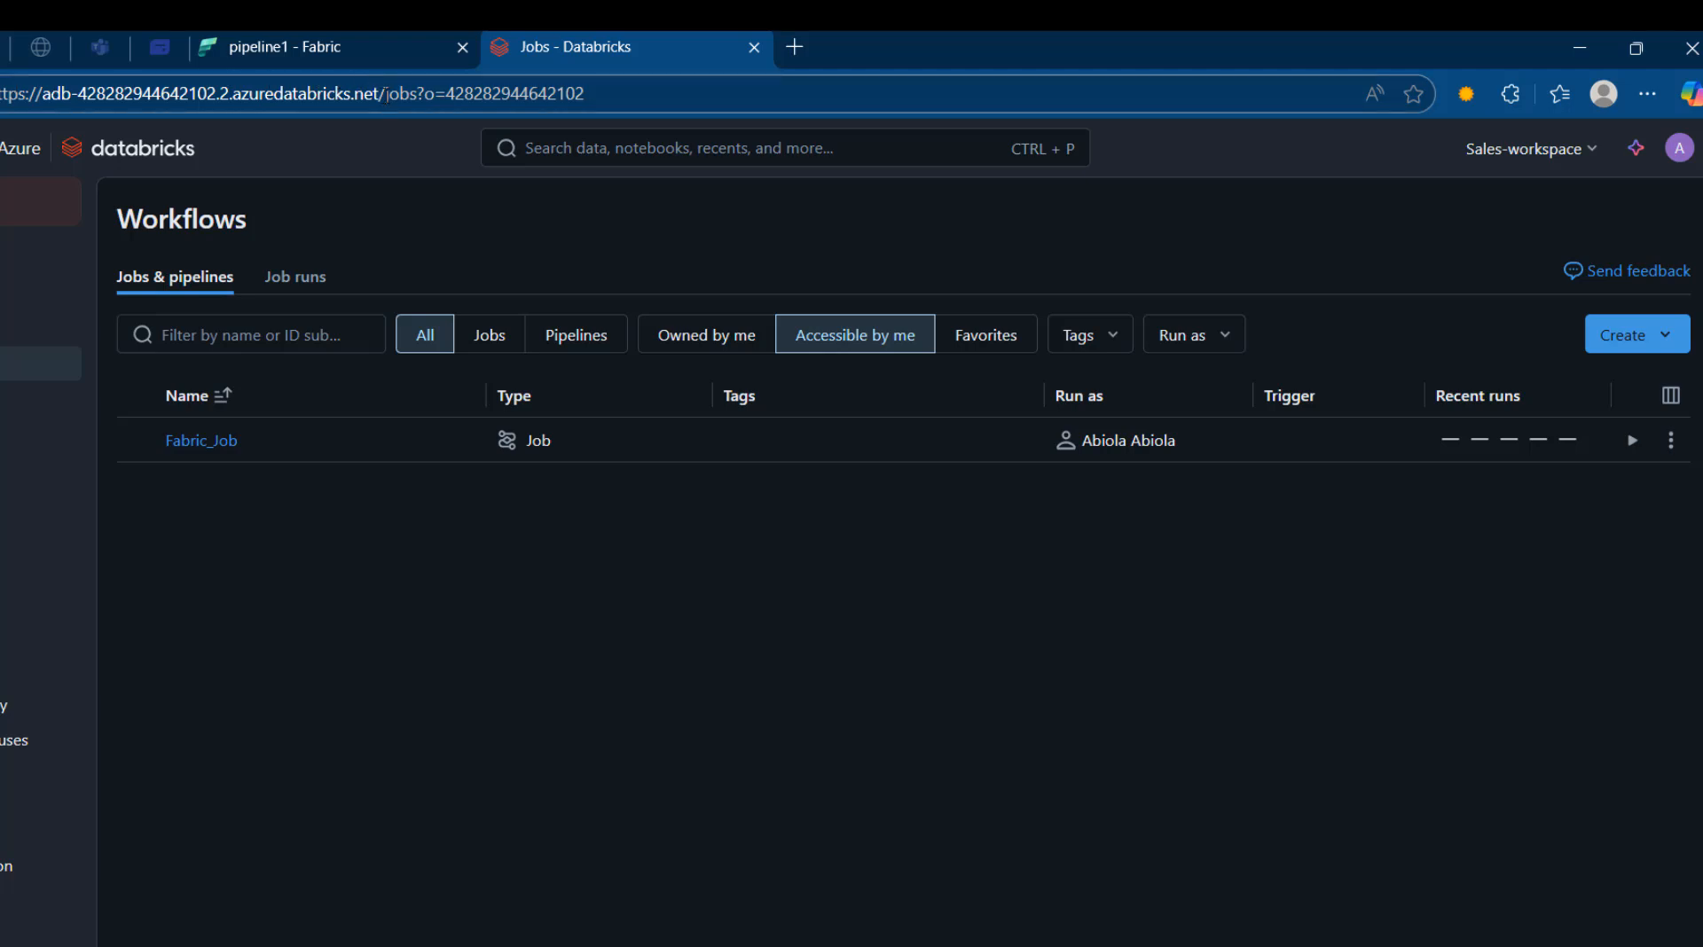
{"action": "left_click_drag", "start_coordinate": [387, 93], "coordinate": [5, 93]}
{"action": "key", "text": "ctrl+c"}
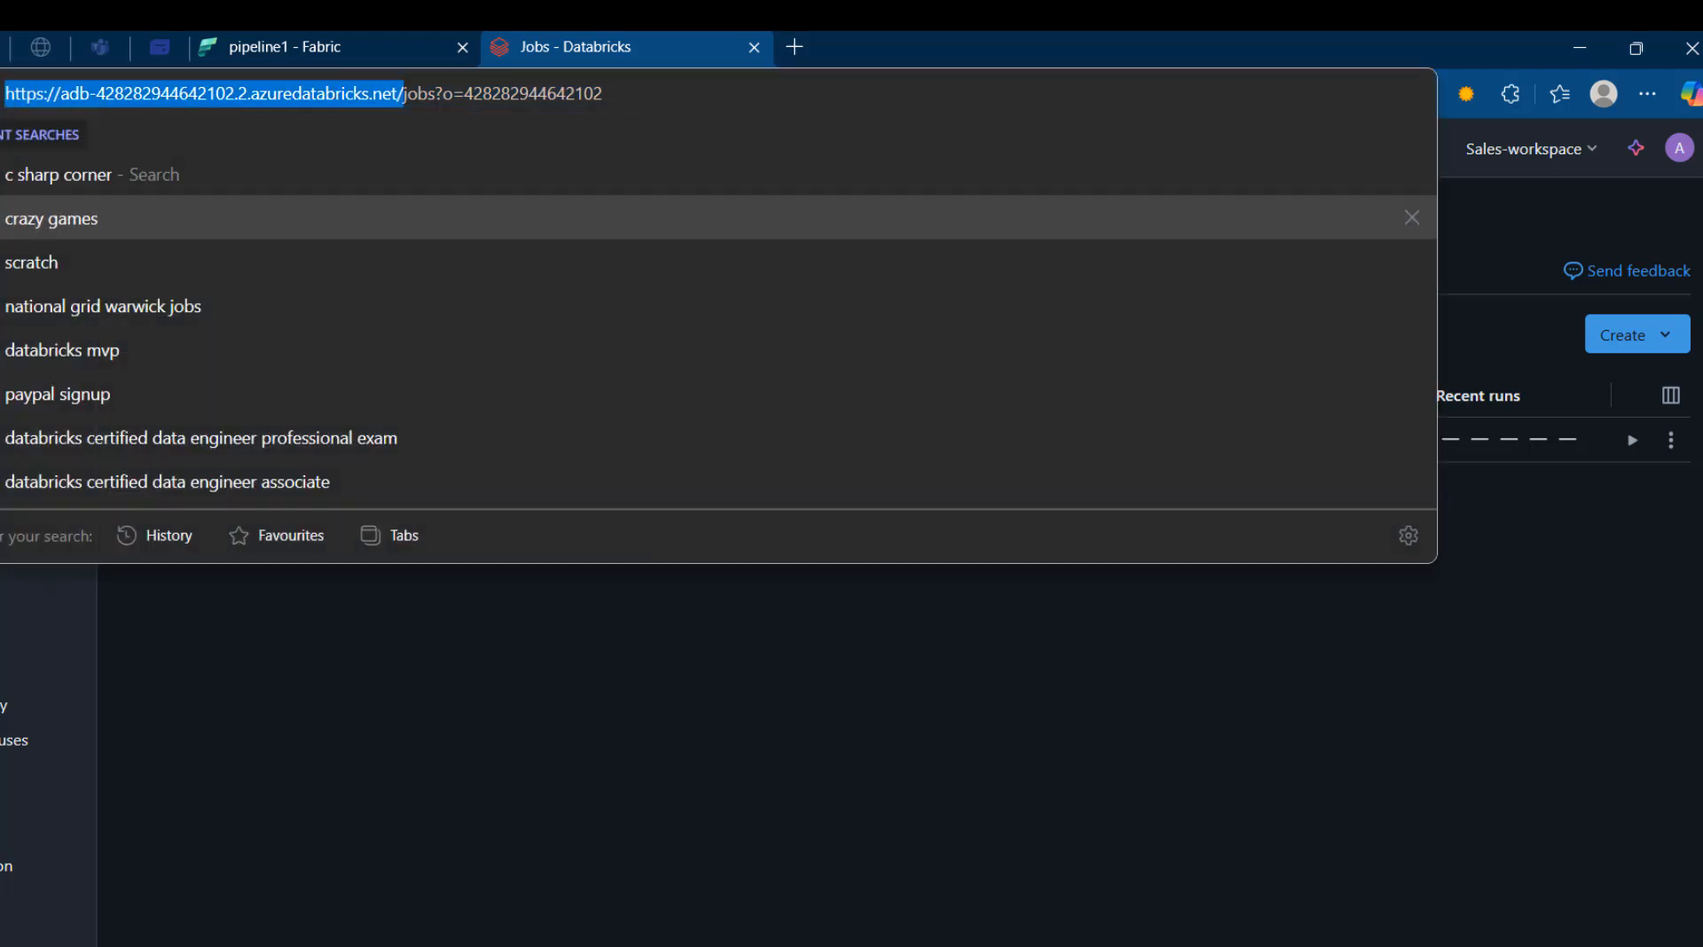
{"action": "left_click", "coordinate": [326, 41]}
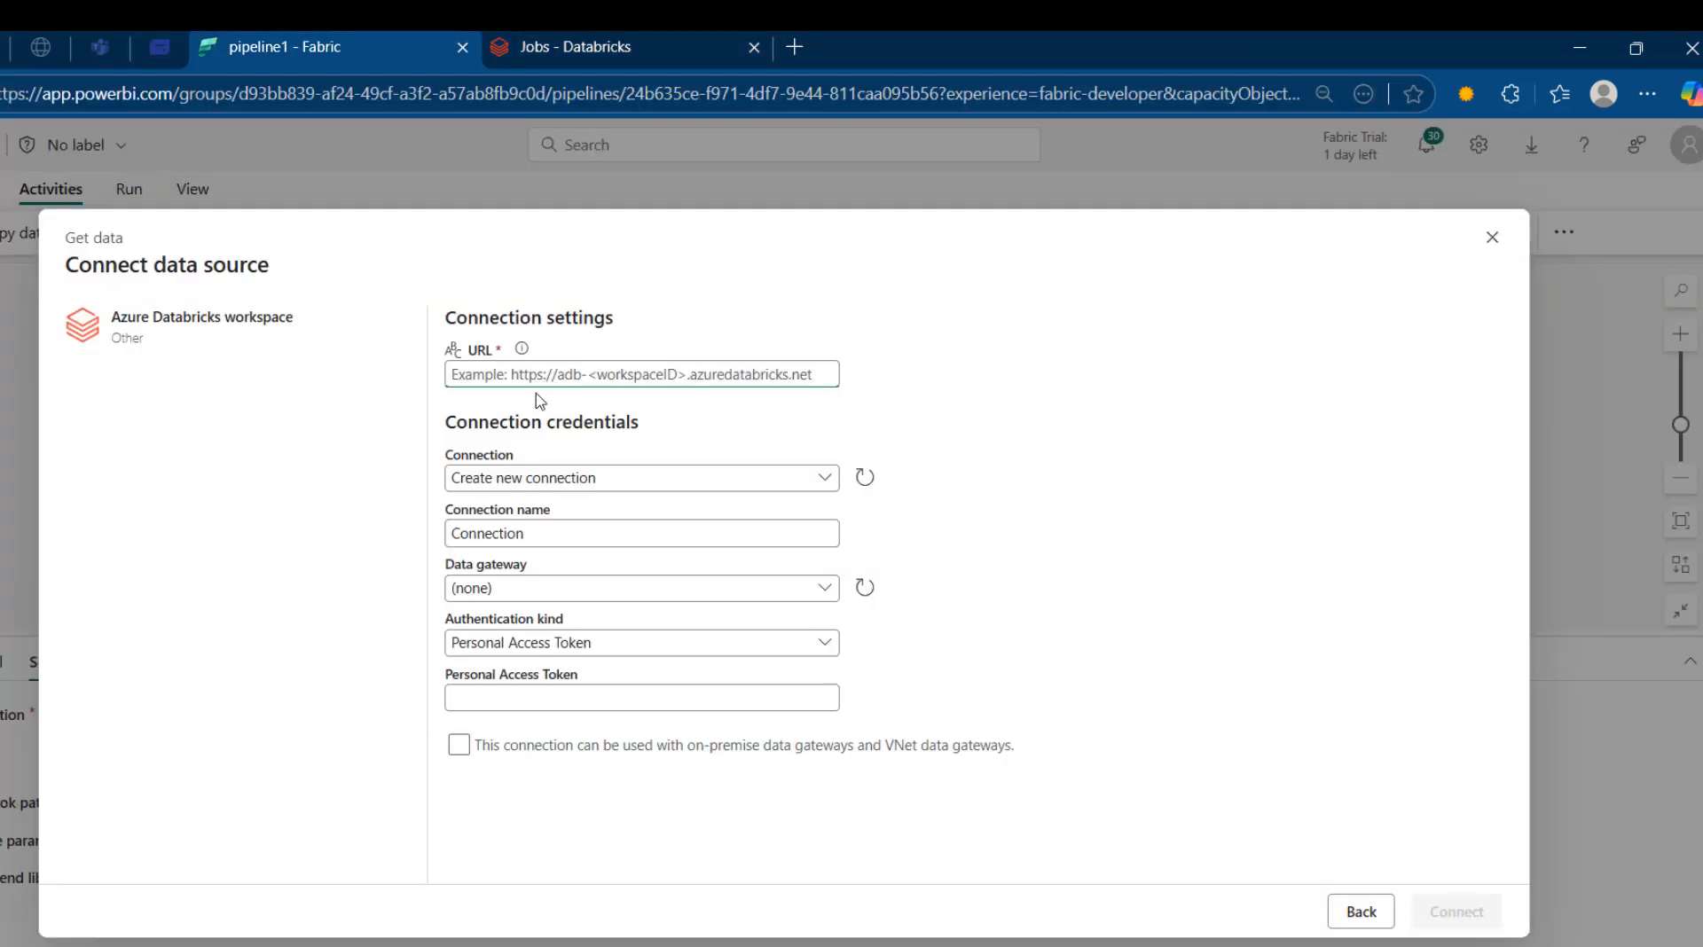
{"action": "key", "text": "ctrl+v"}
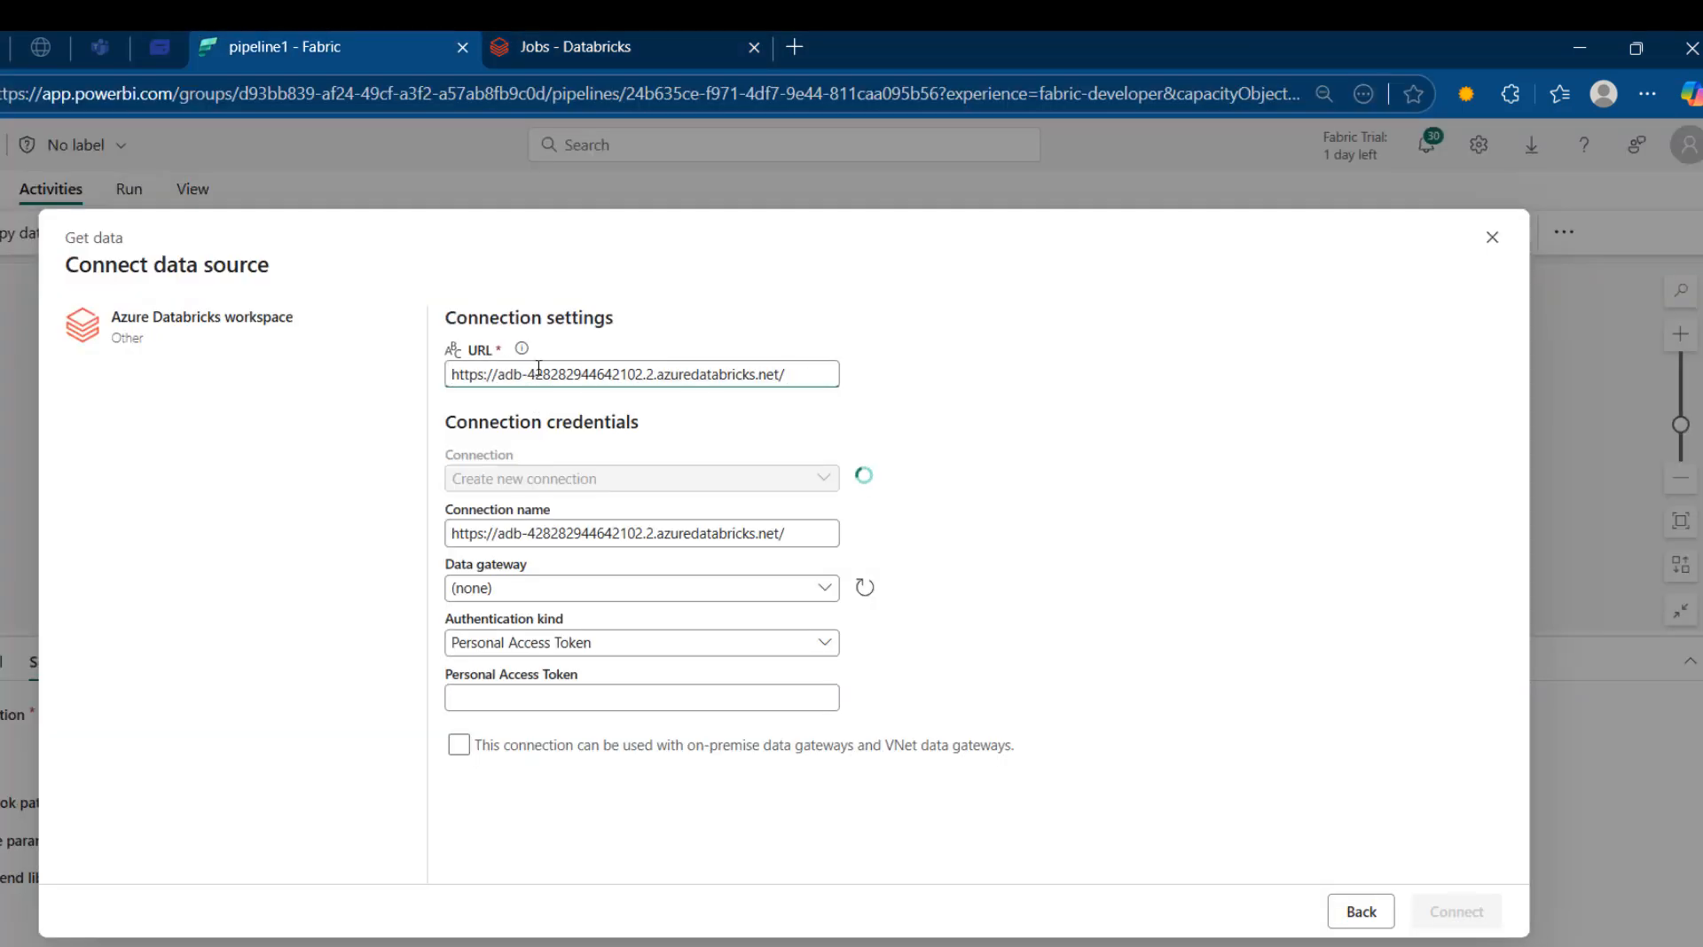
- Name the new connection Databricks Connection
{"action": "left_click", "coordinate": [794, 537]}
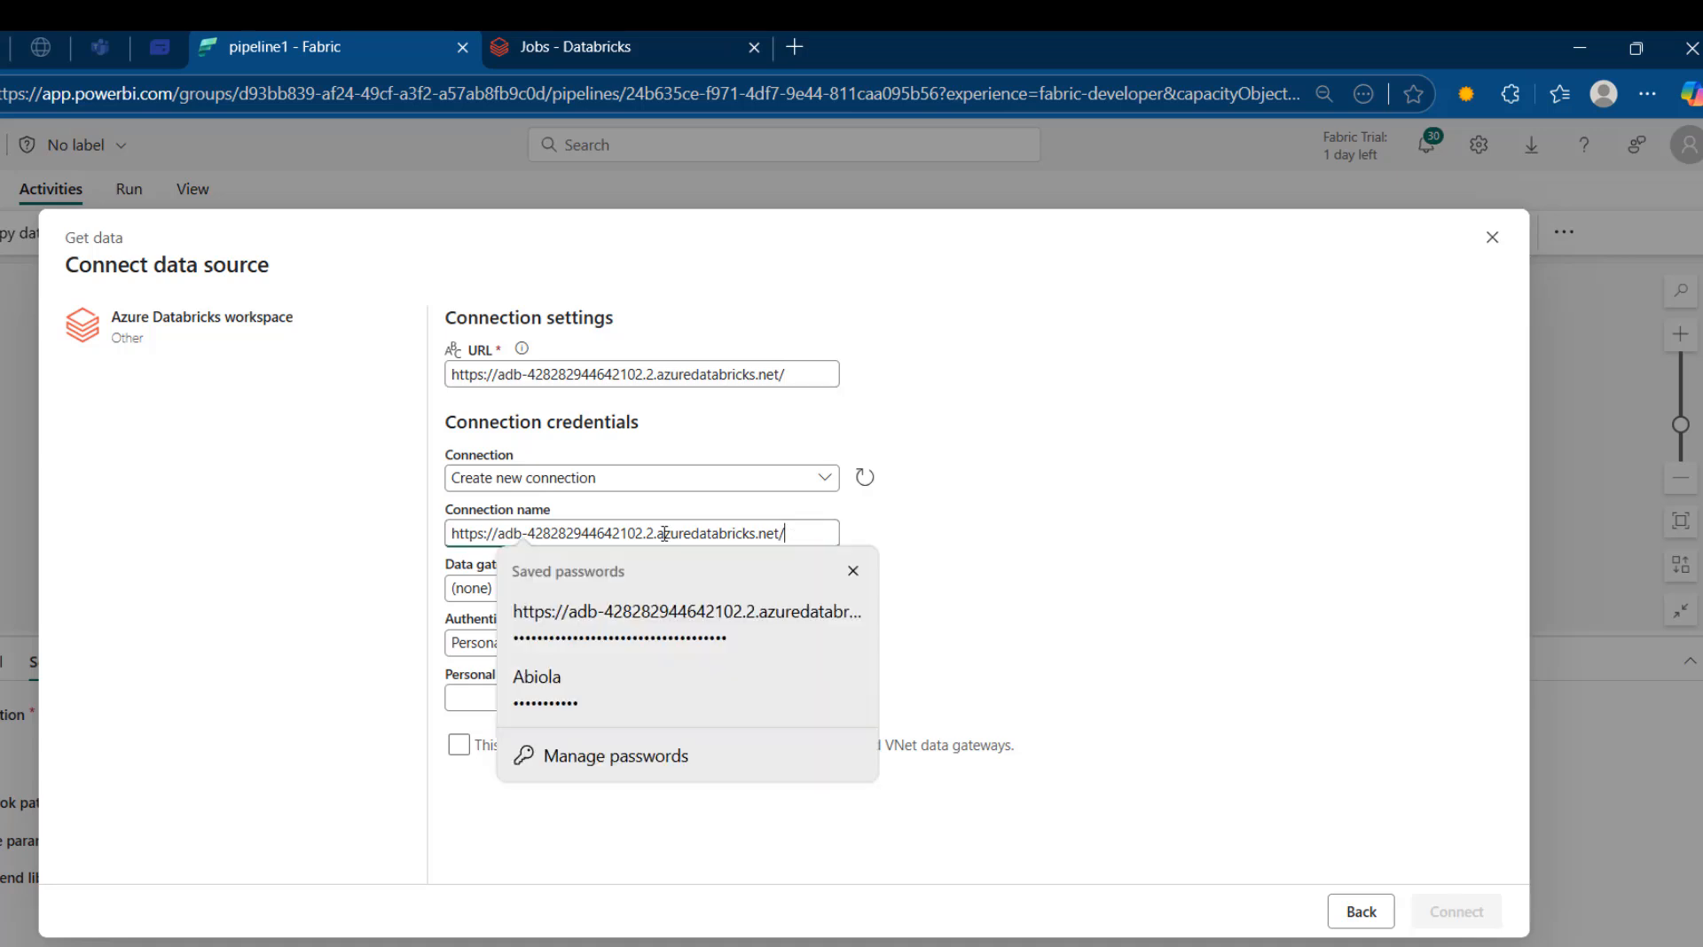
{"action": "left_click_drag", "start_coordinate": [794, 537], "coordinate": [381, 535]}
{"action": "type", "text": "Databricks Connection"}
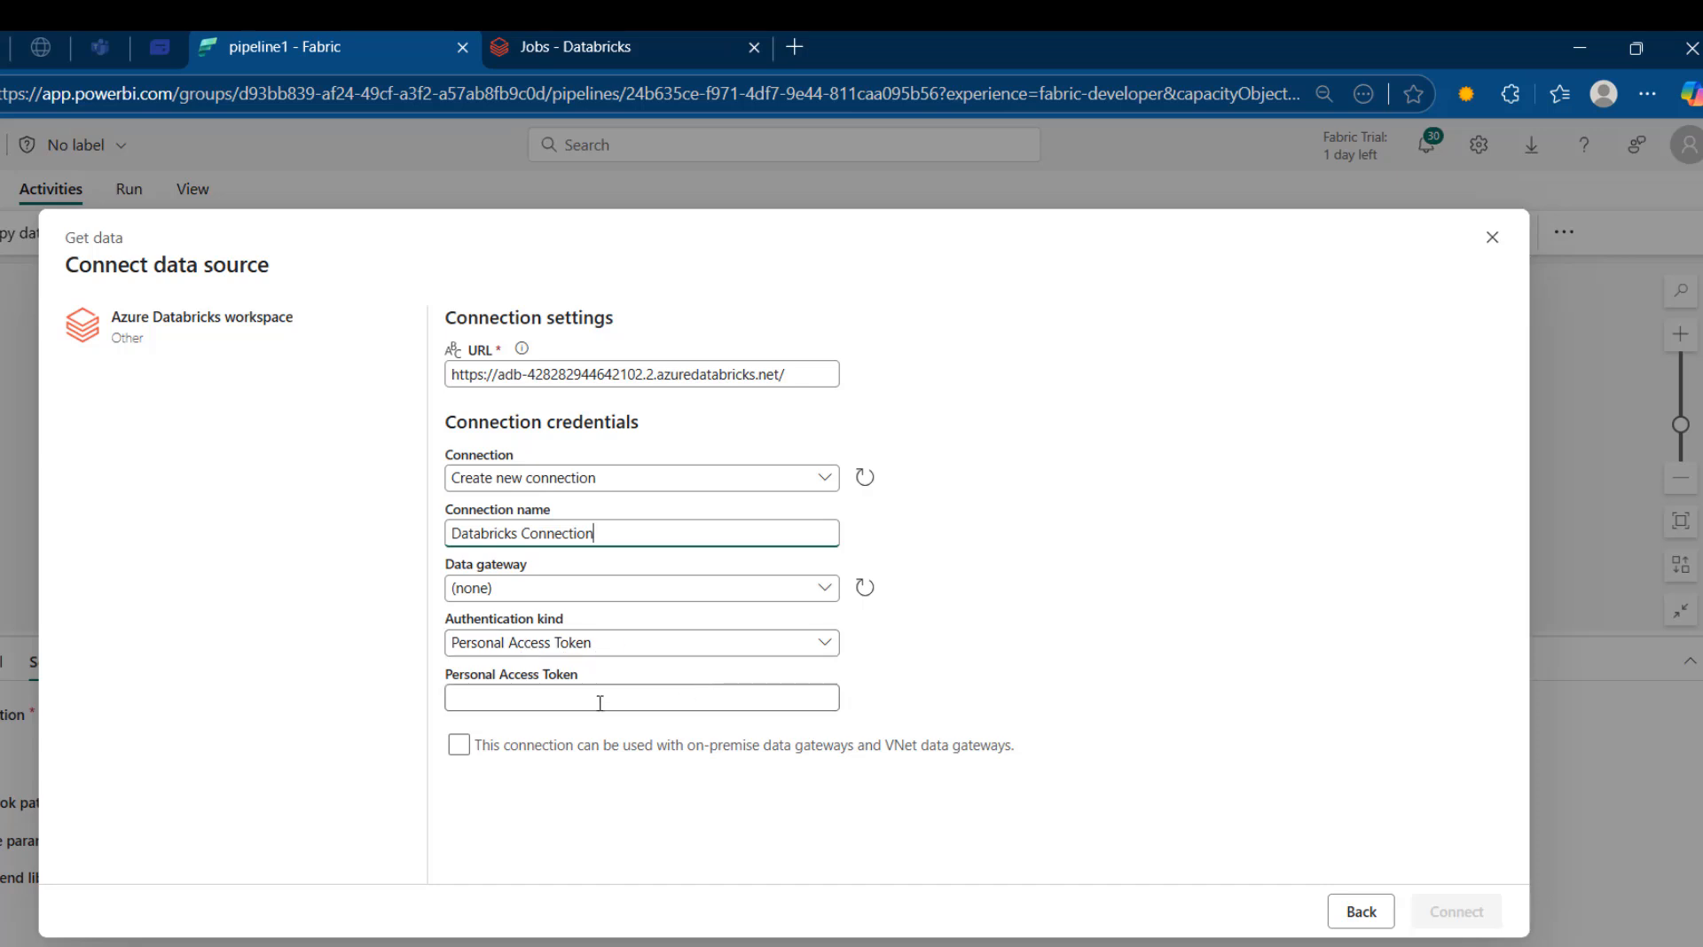
- Switch to Databricks and open the management of personal access tokens in the user's developer settings
{"action": "left_click", "coordinate": [591, 34]}
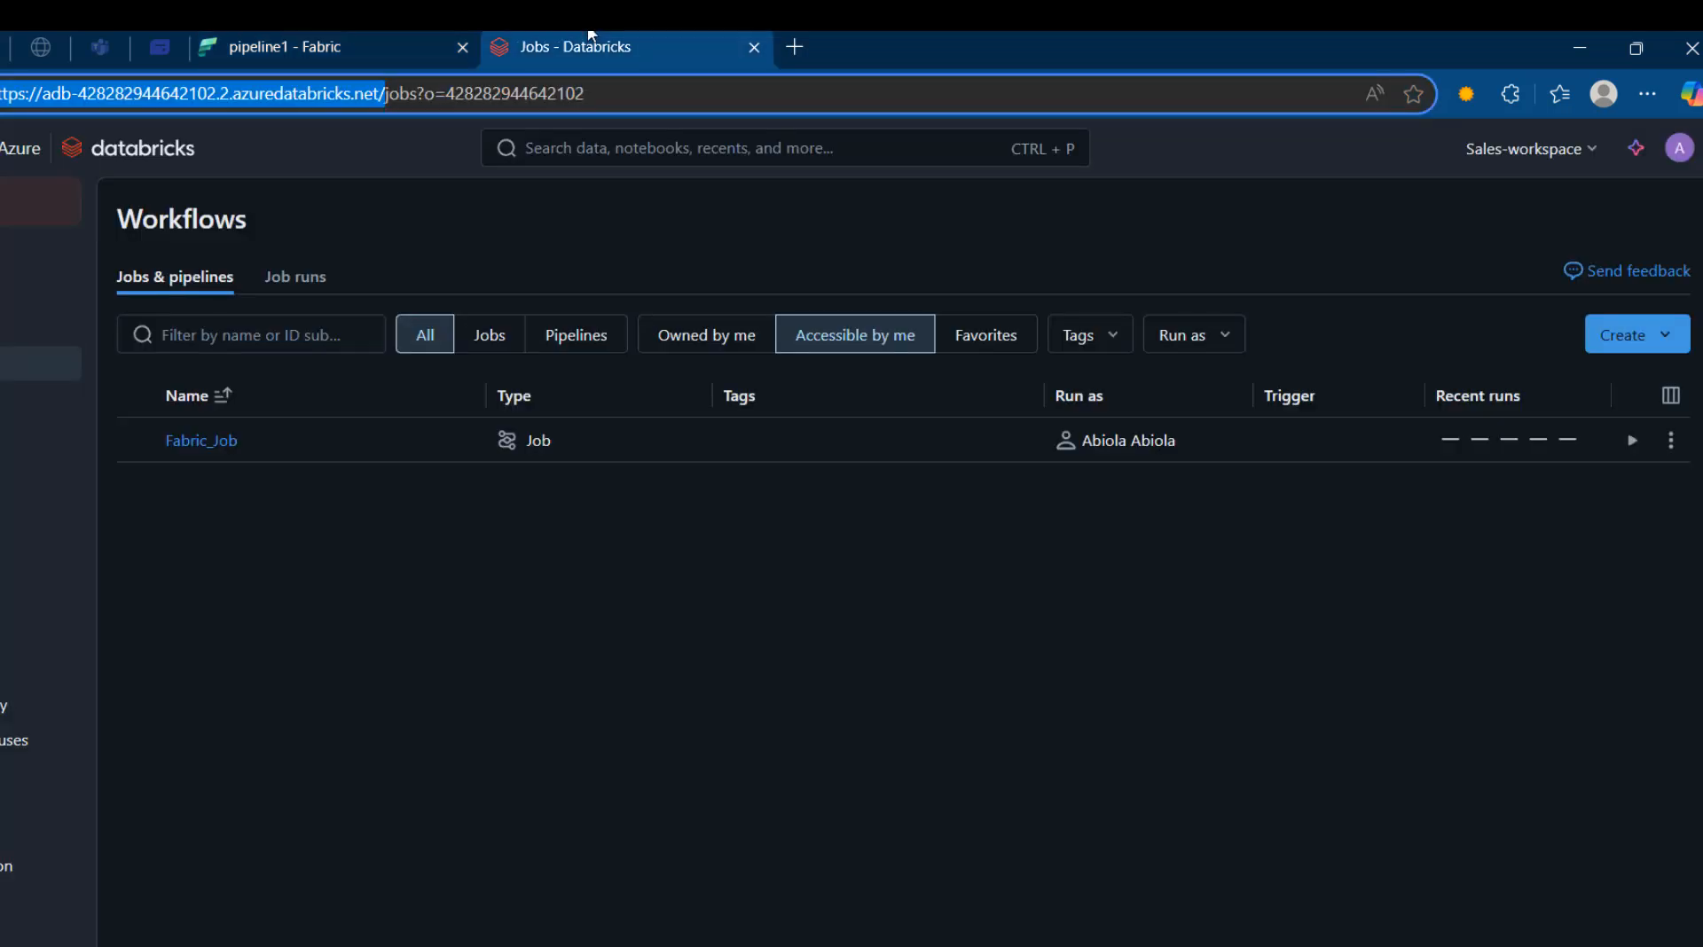
{"action": "left_click", "coordinate": [1682, 149]}
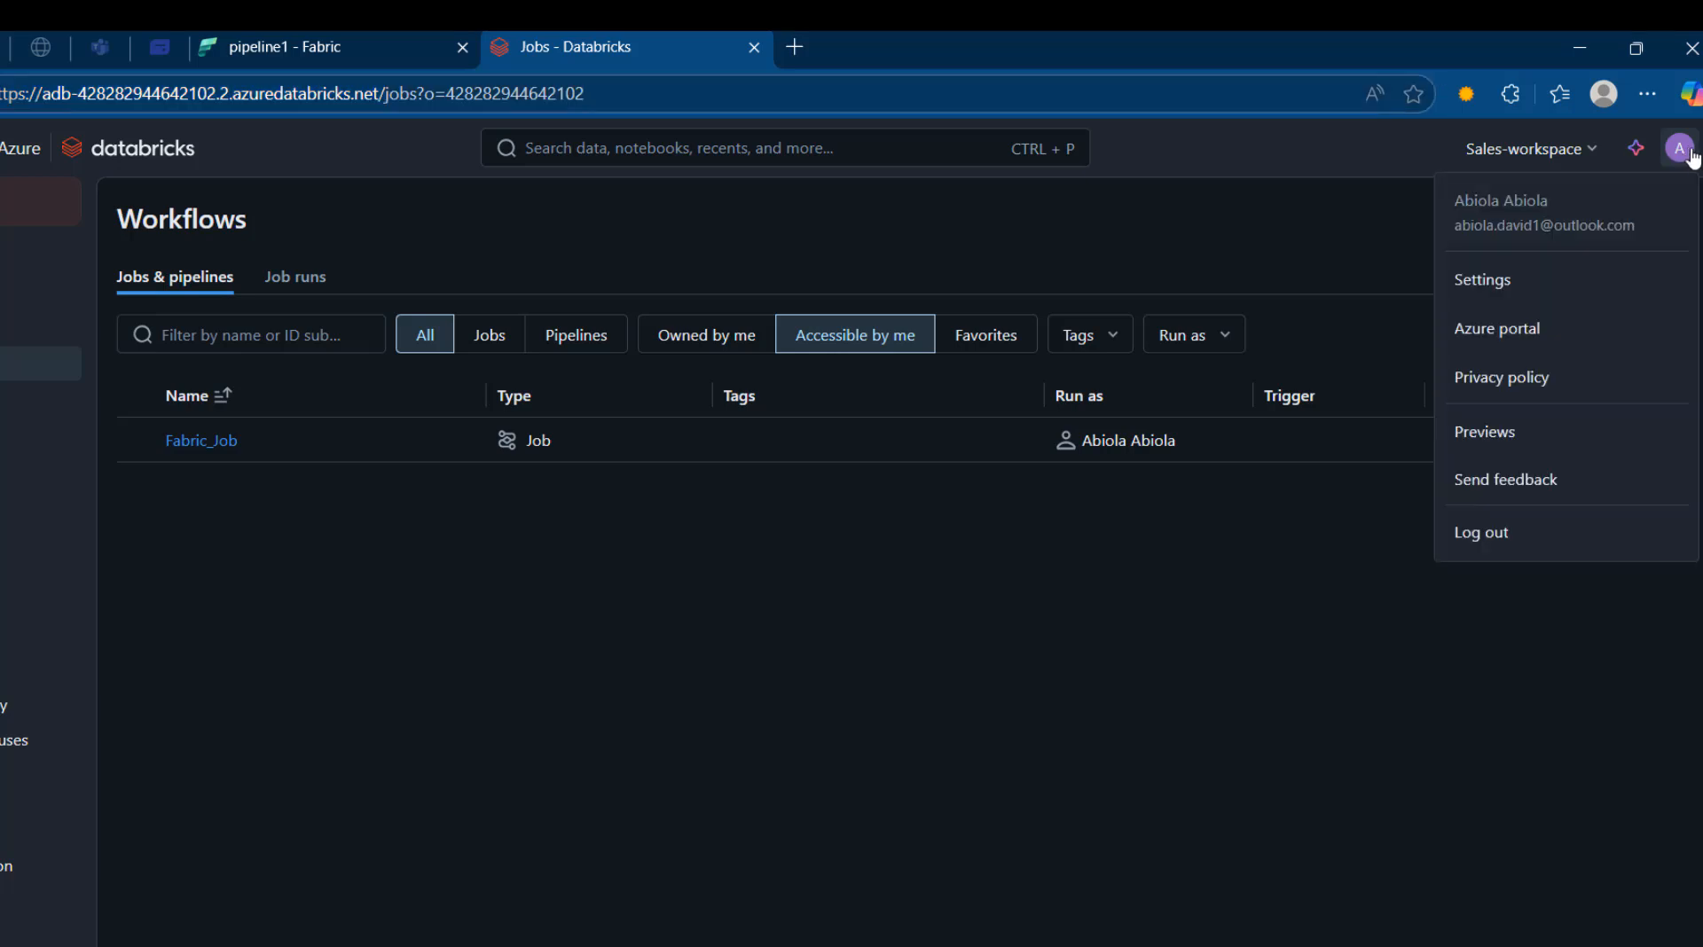
{"action": "left_click", "coordinate": [1500, 282]}
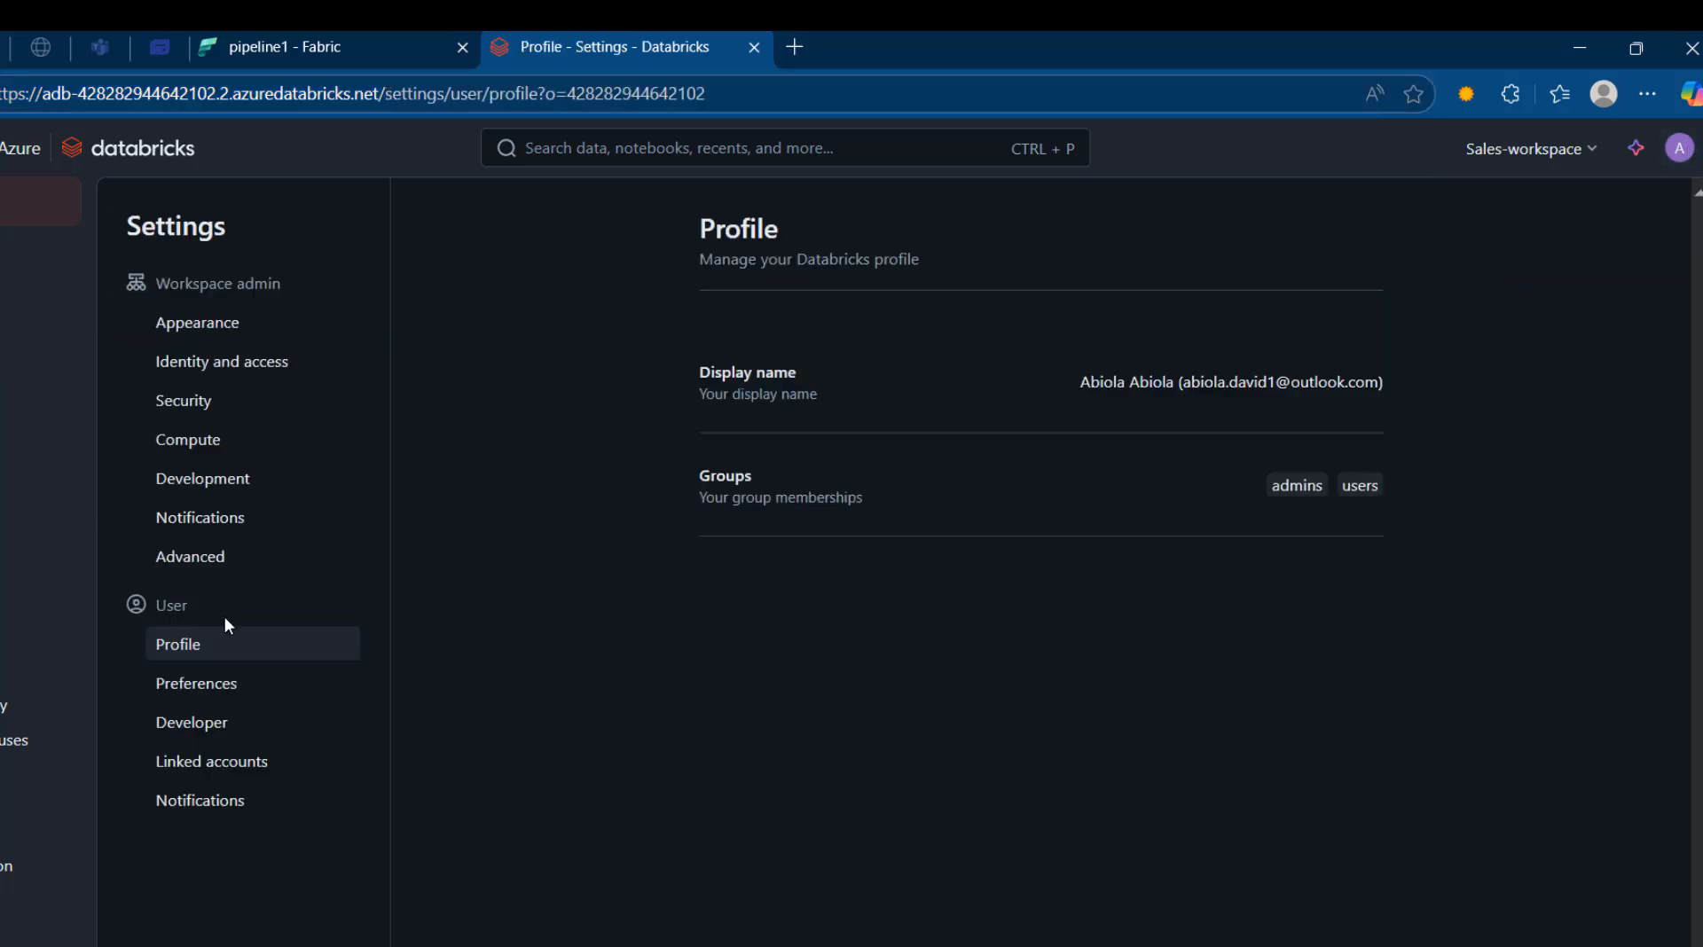
{"action": "left_click", "coordinate": [203, 731]}
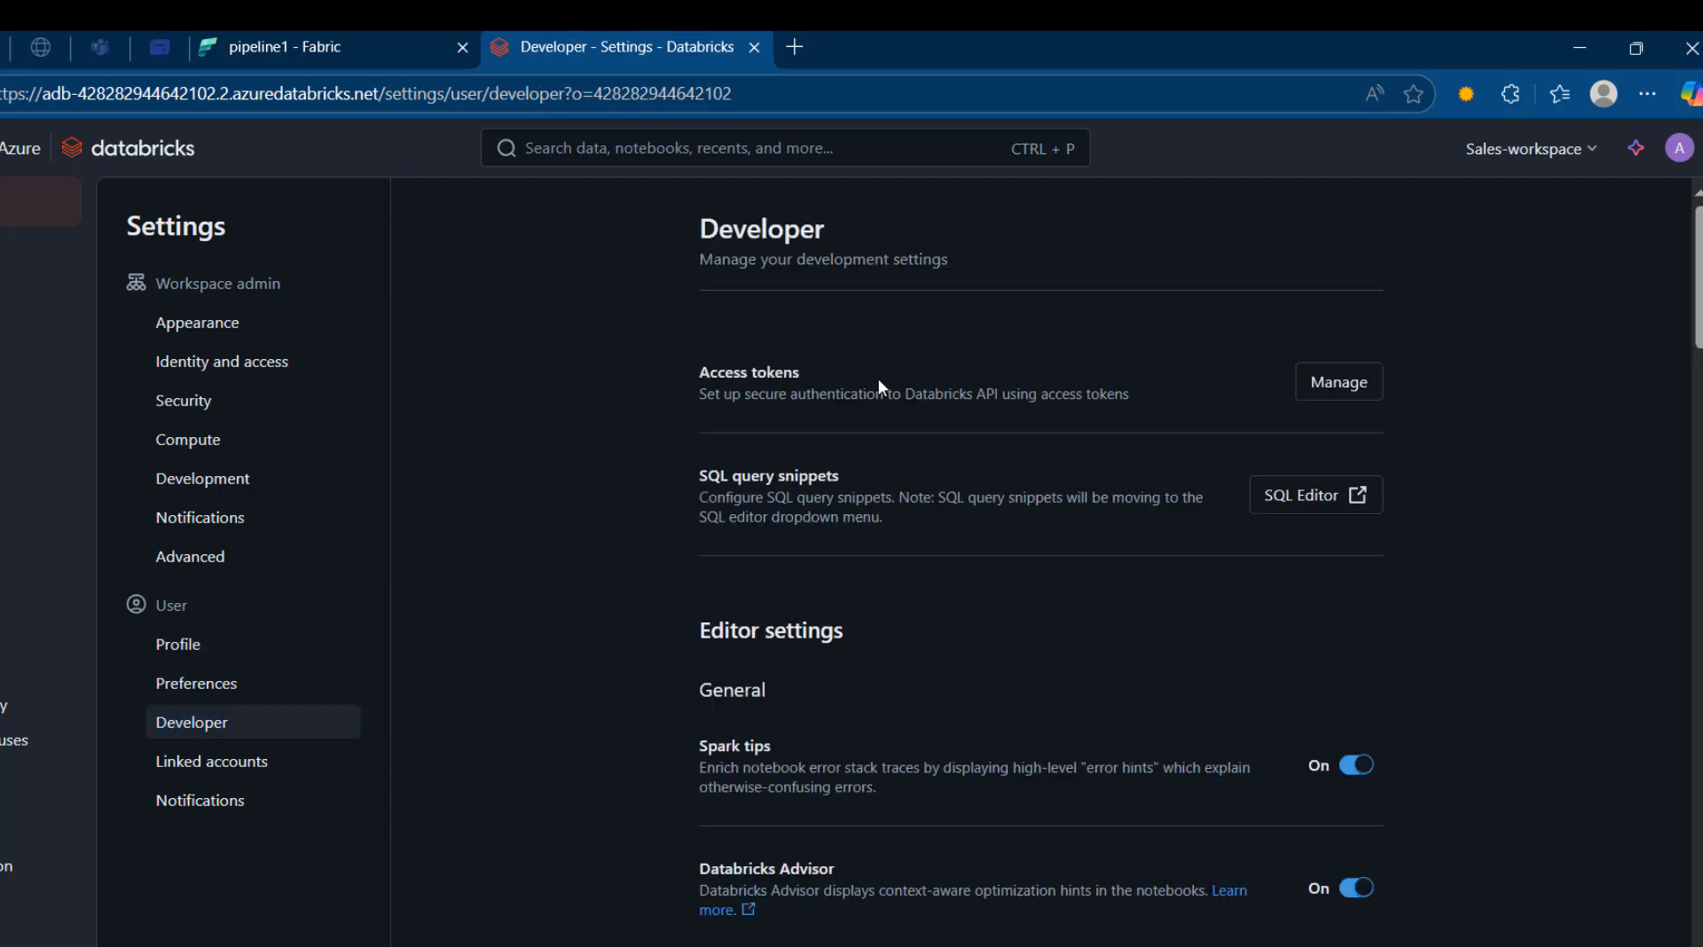
{"action": "left_click", "coordinate": [1339, 383]}
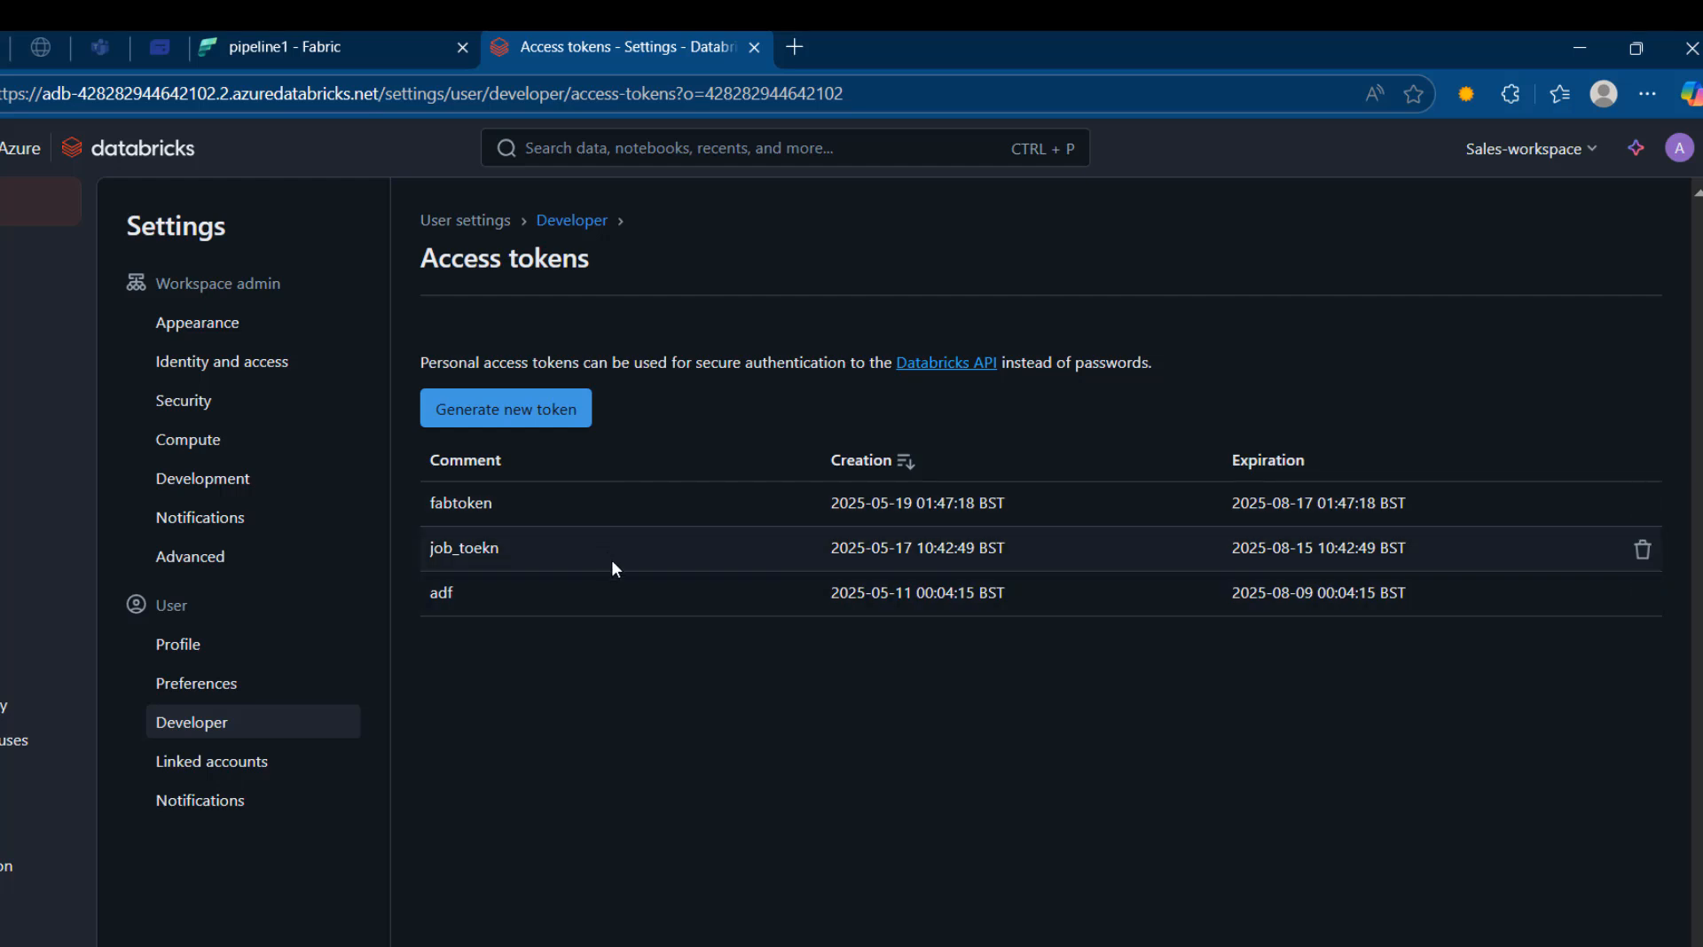
- Generate a new access token with the comment demofabtoeken, copy the token value and close the dialog
{"action": "left_click", "coordinate": [535, 413]}
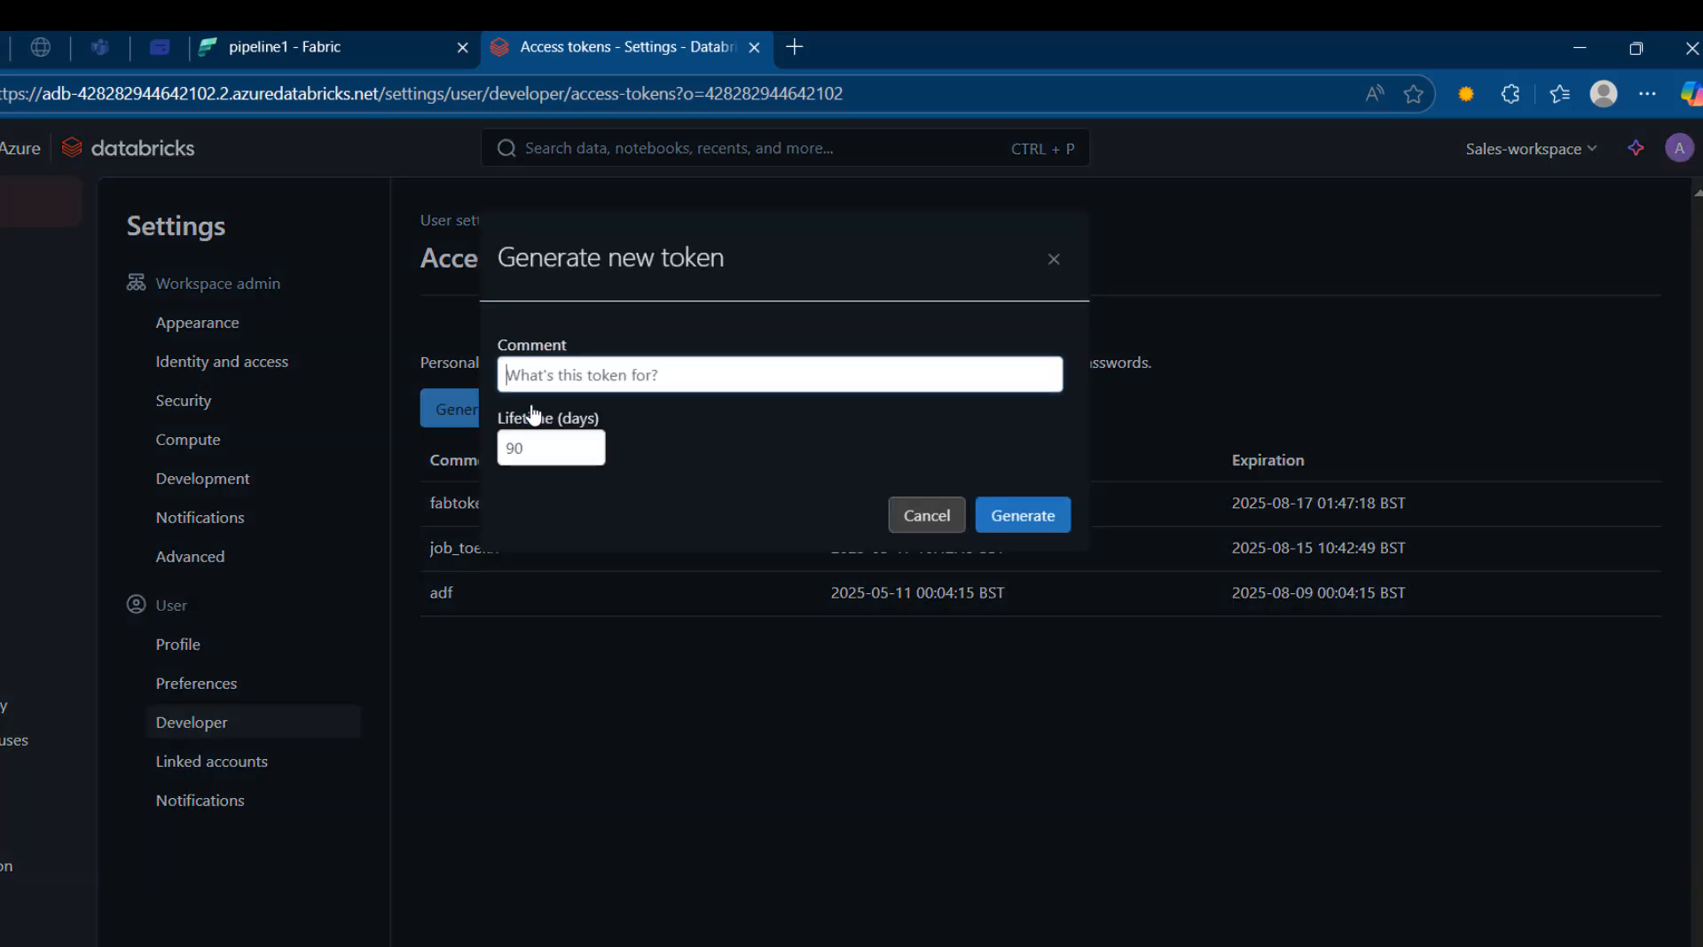
{"action": "type", "text": "demofab"}
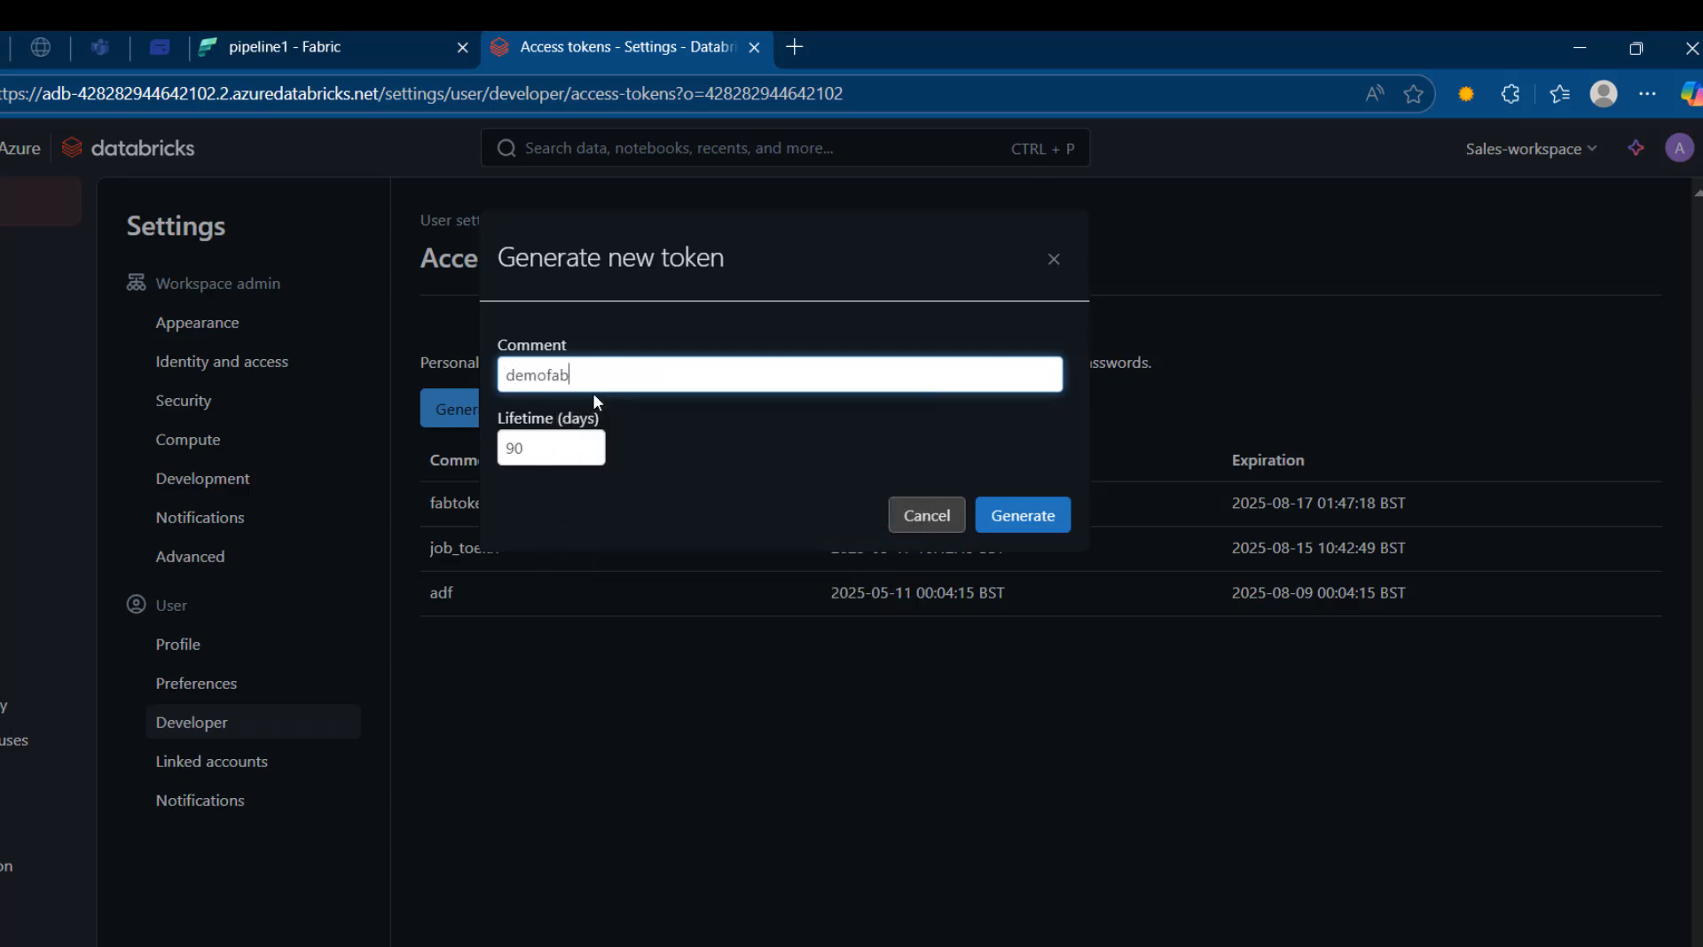
{"action": "type", "text": "toejk"}
{"action": "key", "text": "BackSpace"}
{"action": "key", "text": "BackSpace"}
{"action": "type", "text": "k"}
{"action": "left_click", "coordinate": [1022, 515]}
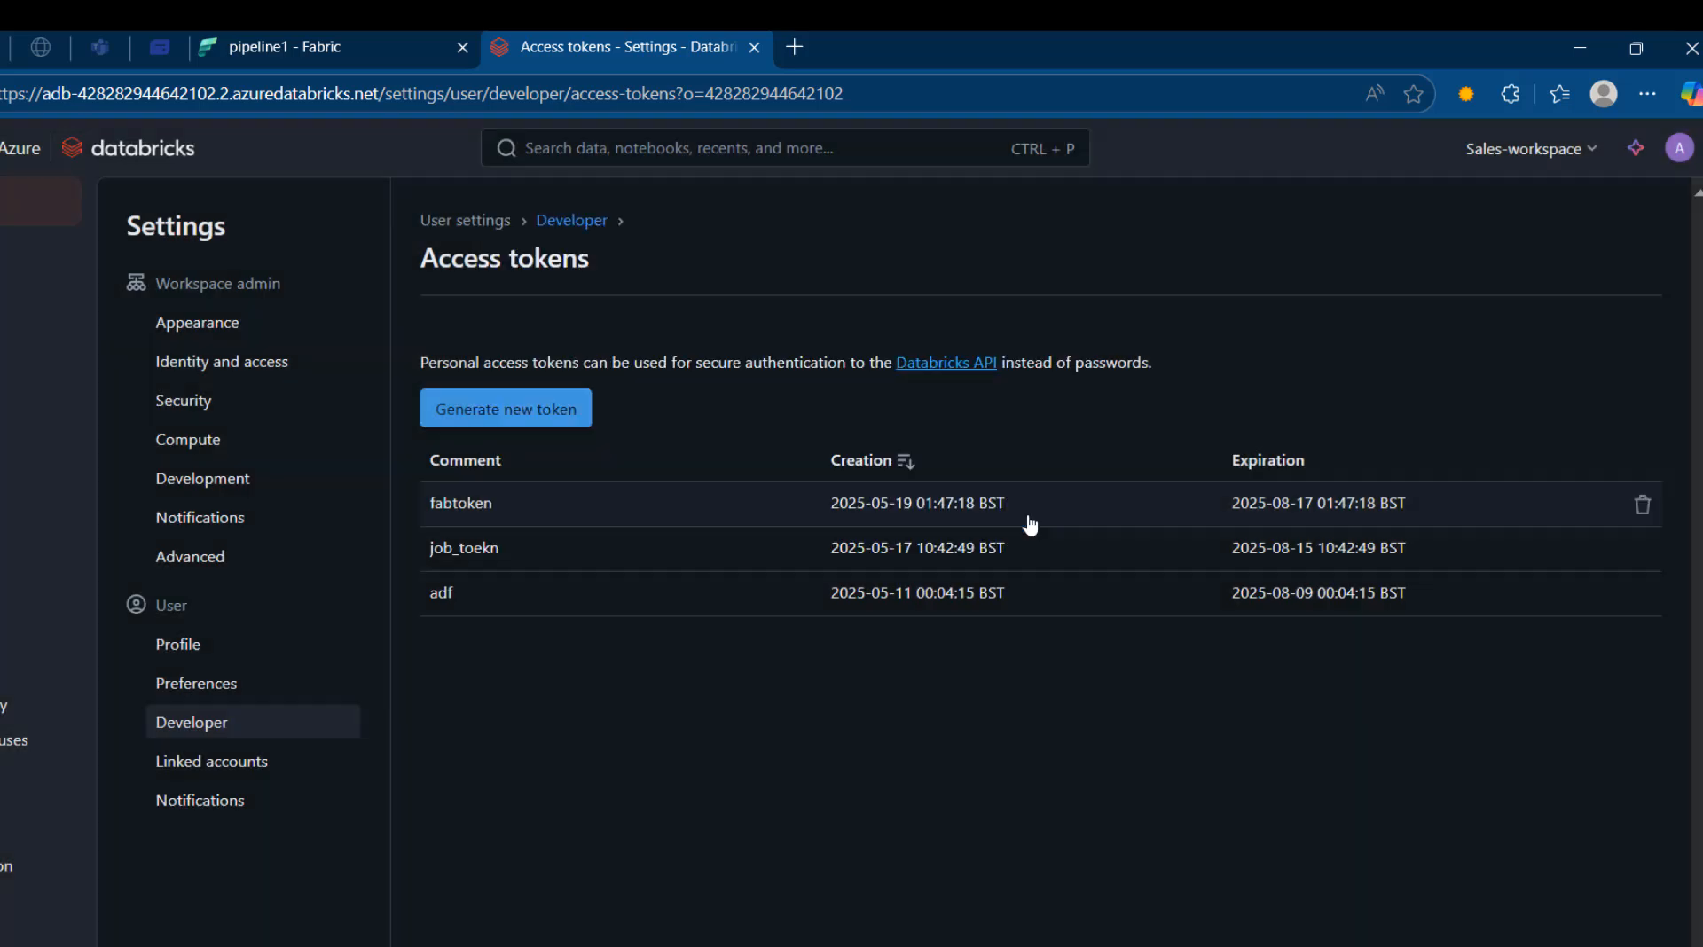
{"action": "left_click", "coordinate": [914, 342]}
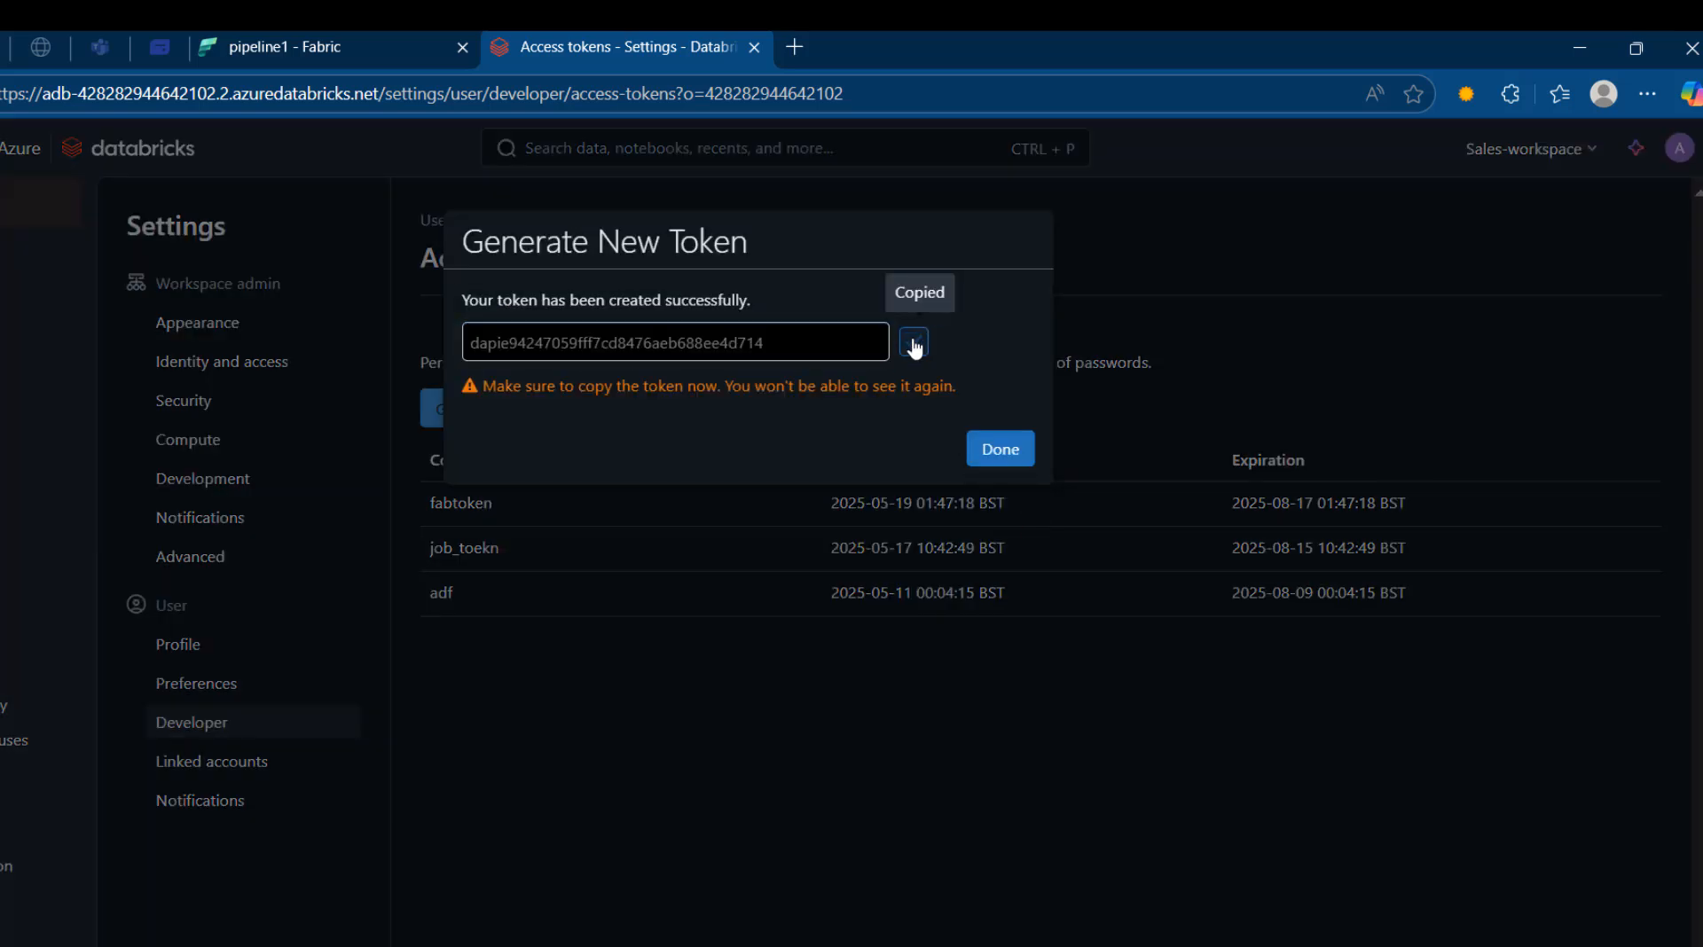
{"action": "left_click", "coordinate": [1012, 452]}
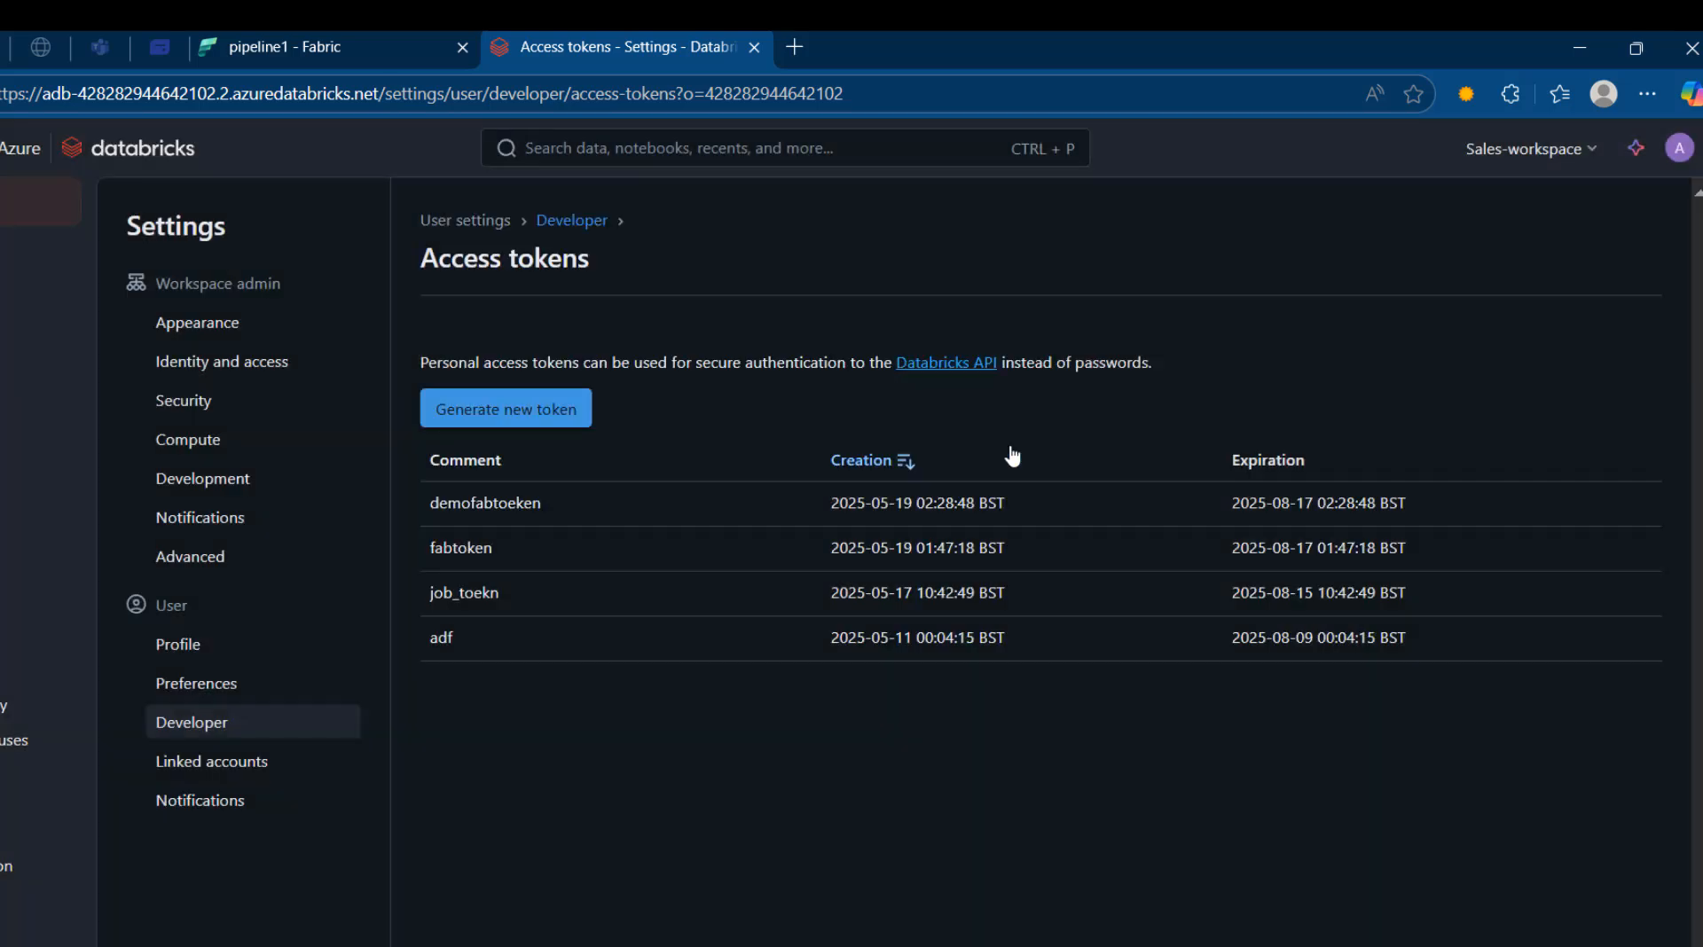
- Back in Fabric, paste the personal access token into the connection, create the connection and update the browser's saved password
{"action": "left_click", "coordinate": [284, 40]}
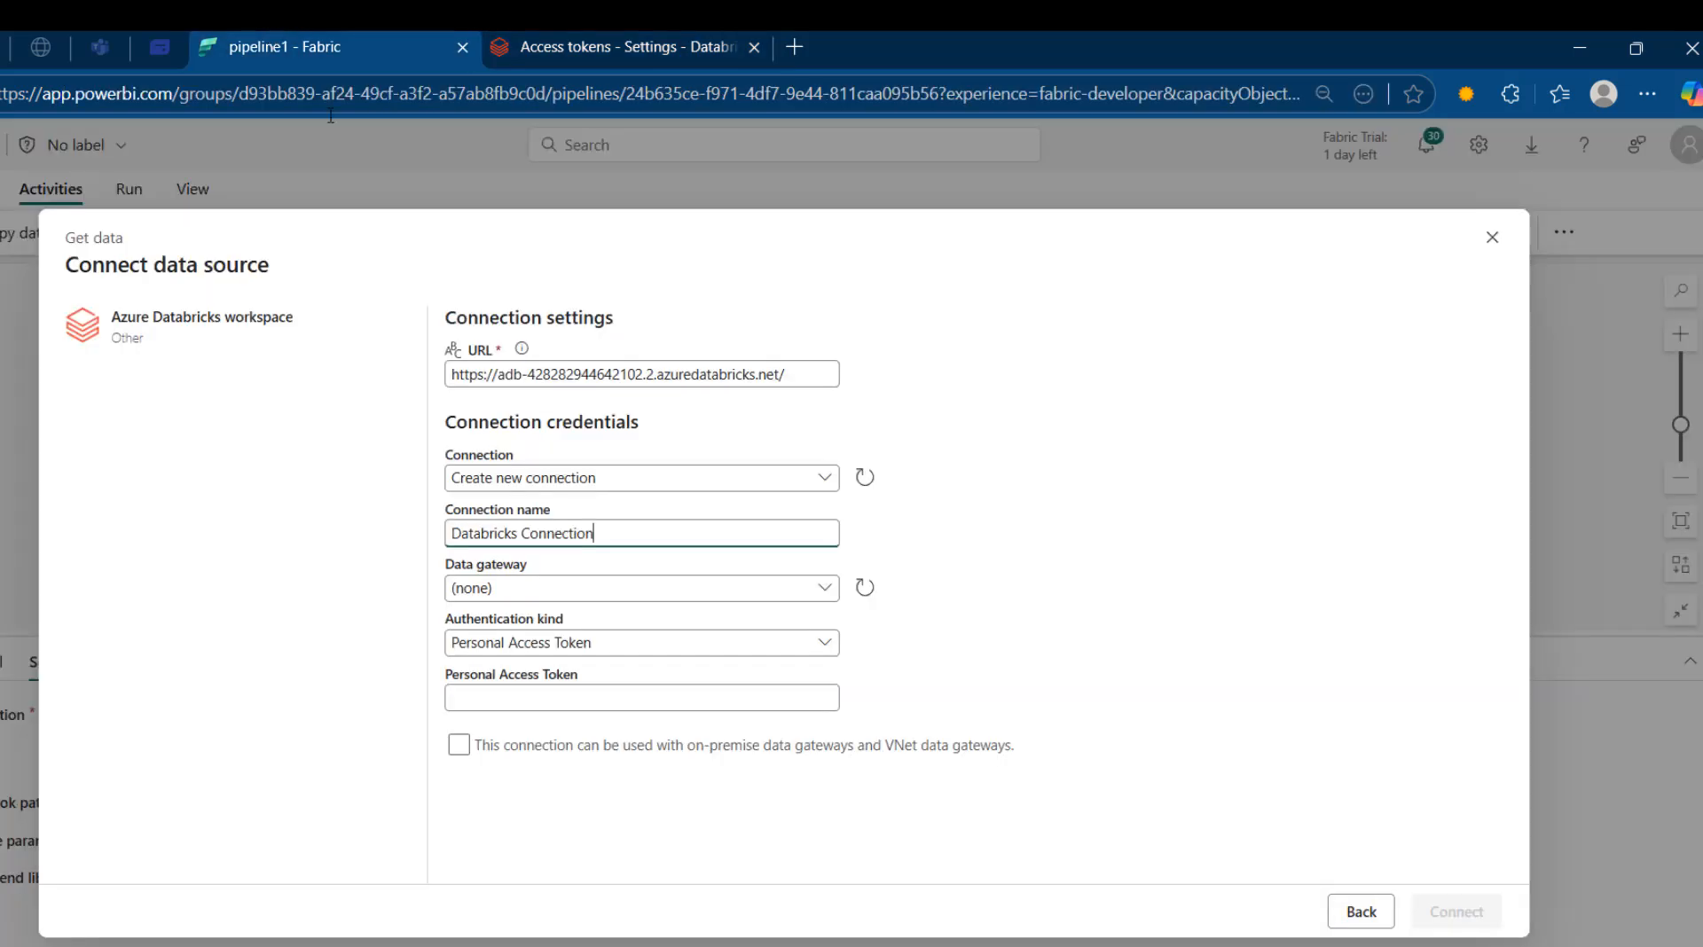
{"action": "left_click", "coordinate": [567, 687]}
{"action": "key", "text": "ctrl+v"}
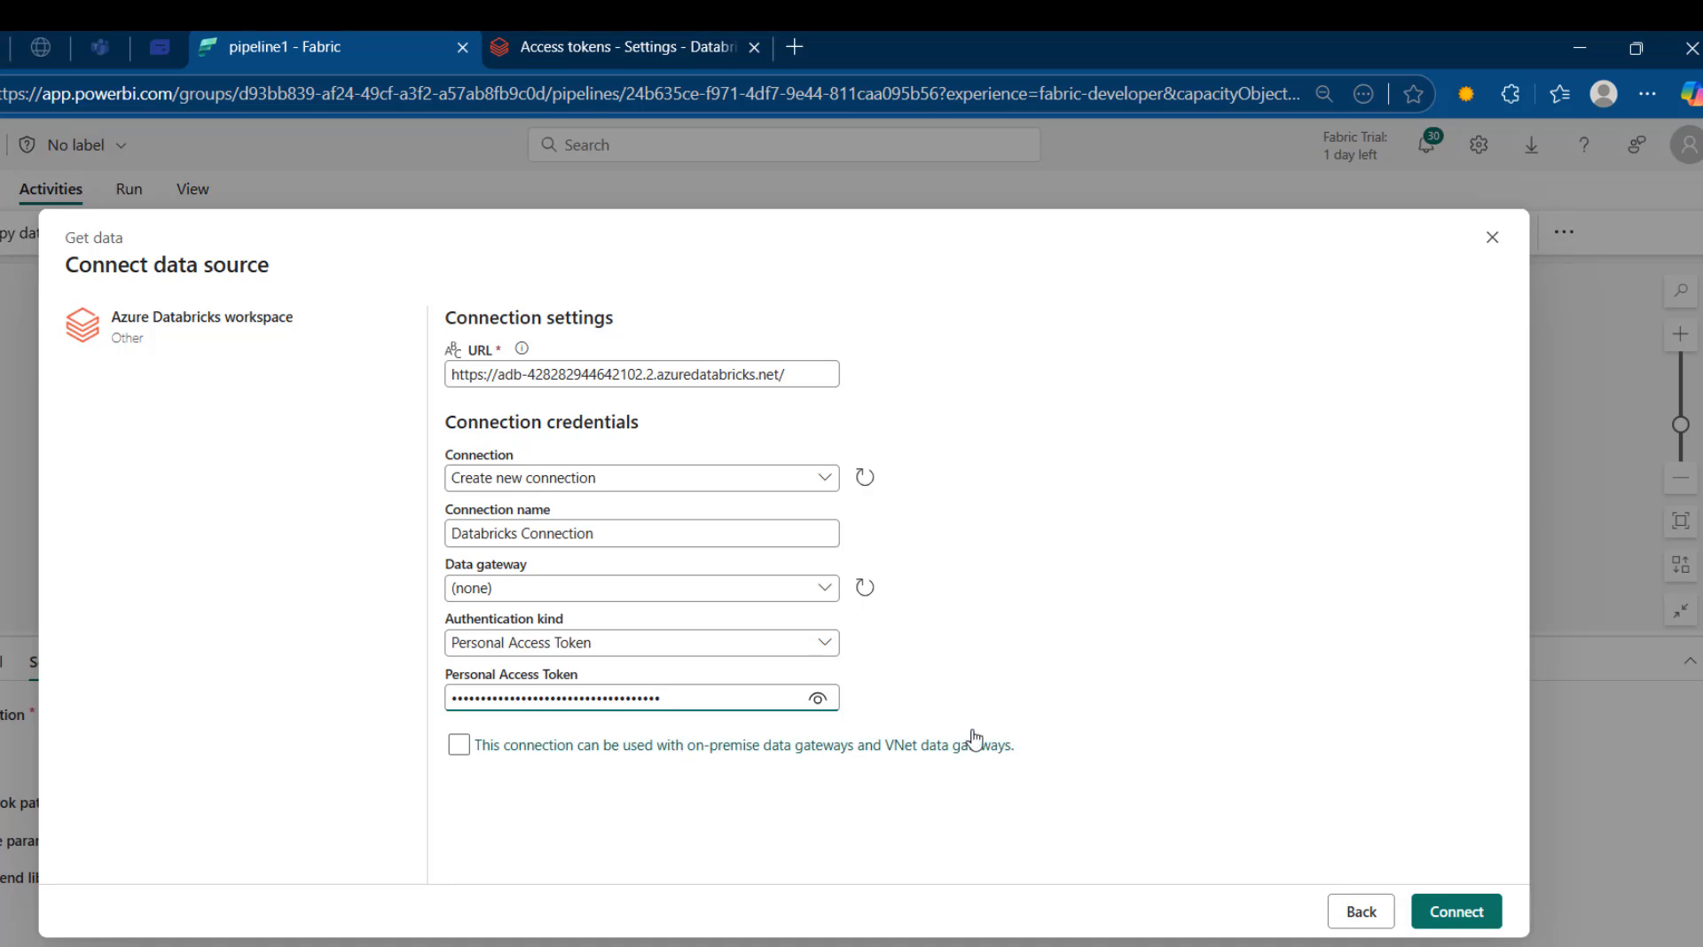
{"action": "left_click", "coordinate": [1443, 905]}
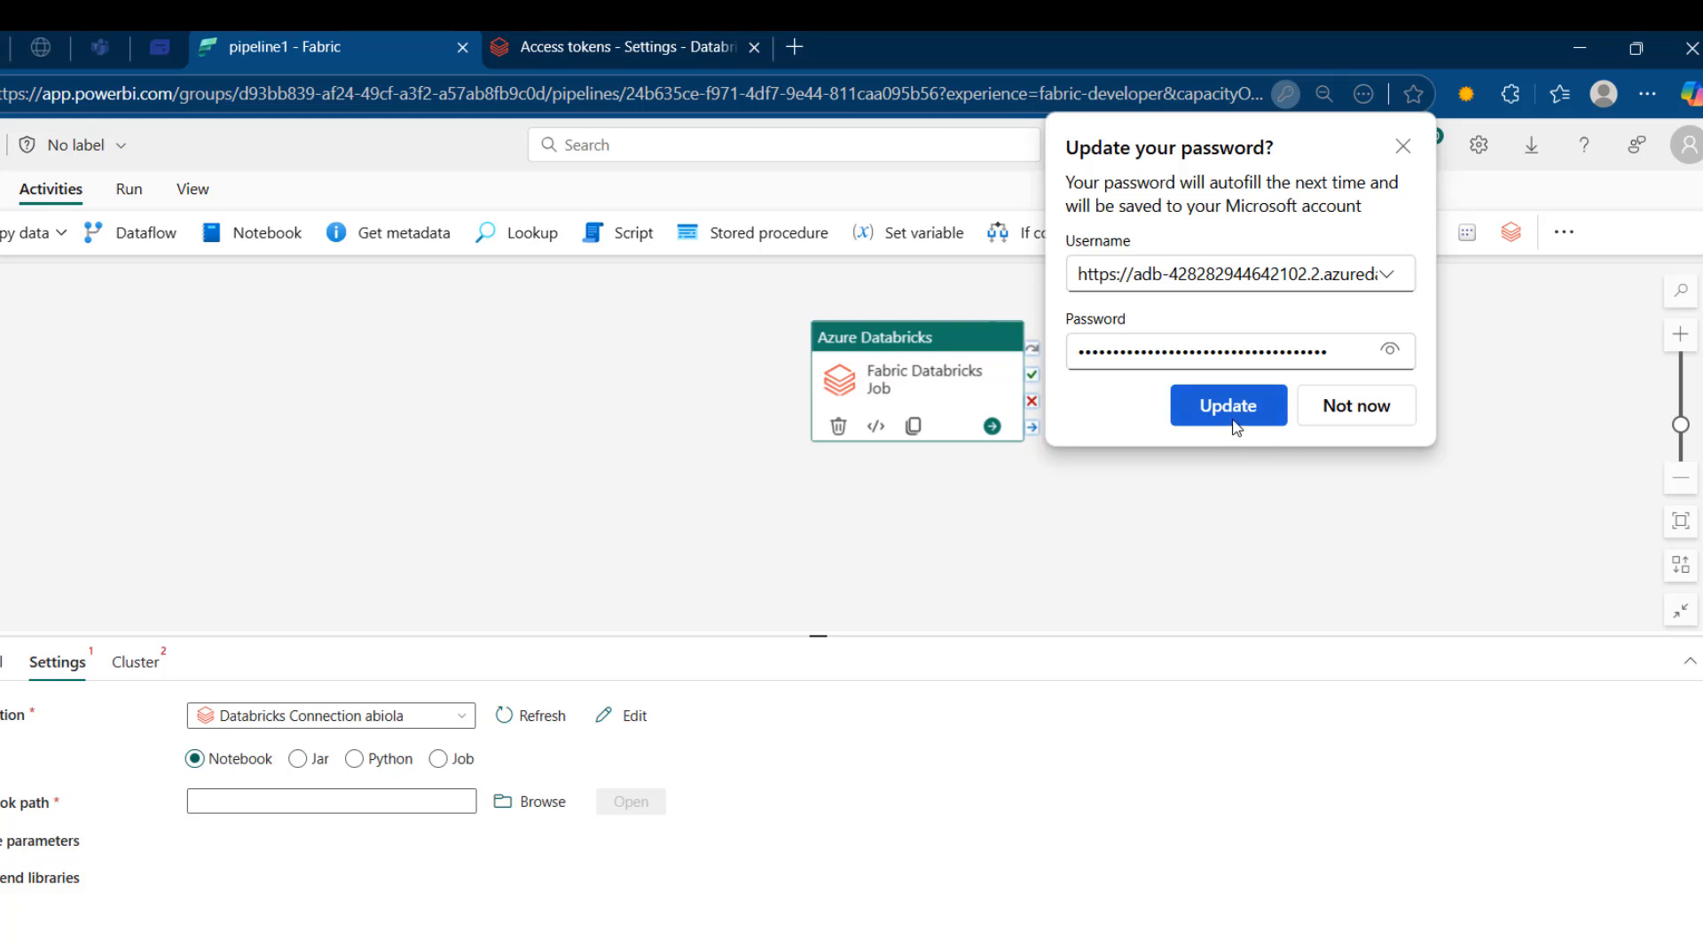
{"action": "left_click", "coordinate": [1228, 406]}
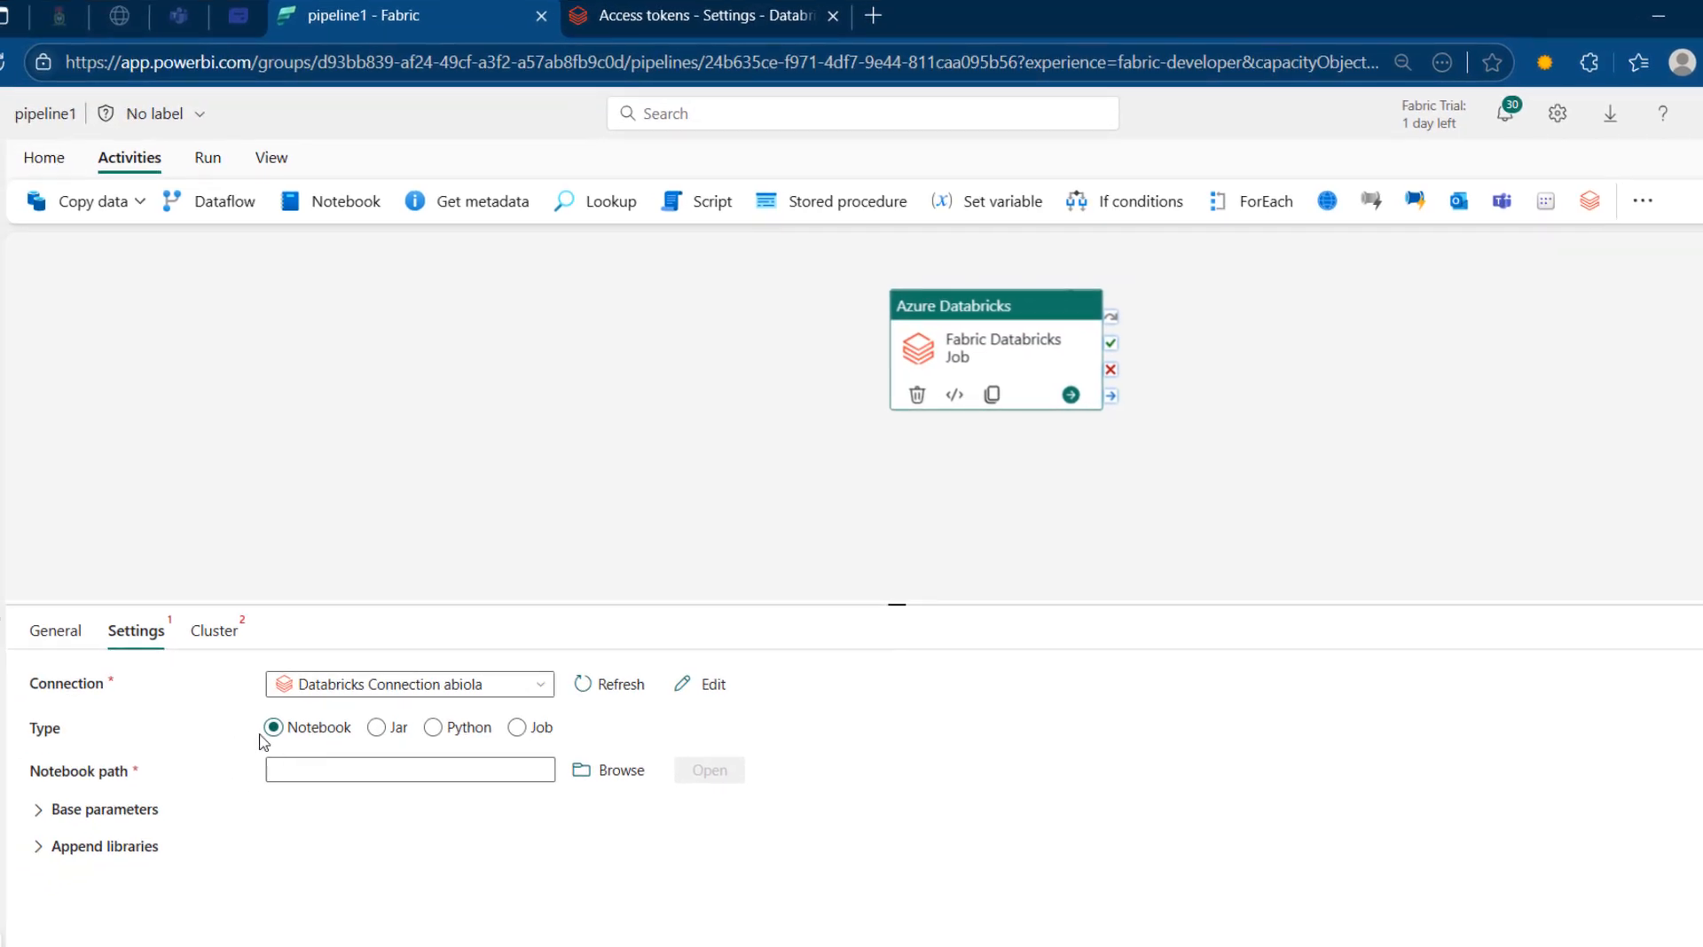
- Set the Databricks activity's type to Job and choose Fabric_Job as the job to run
{"action": "left_click", "coordinate": [518, 729]}
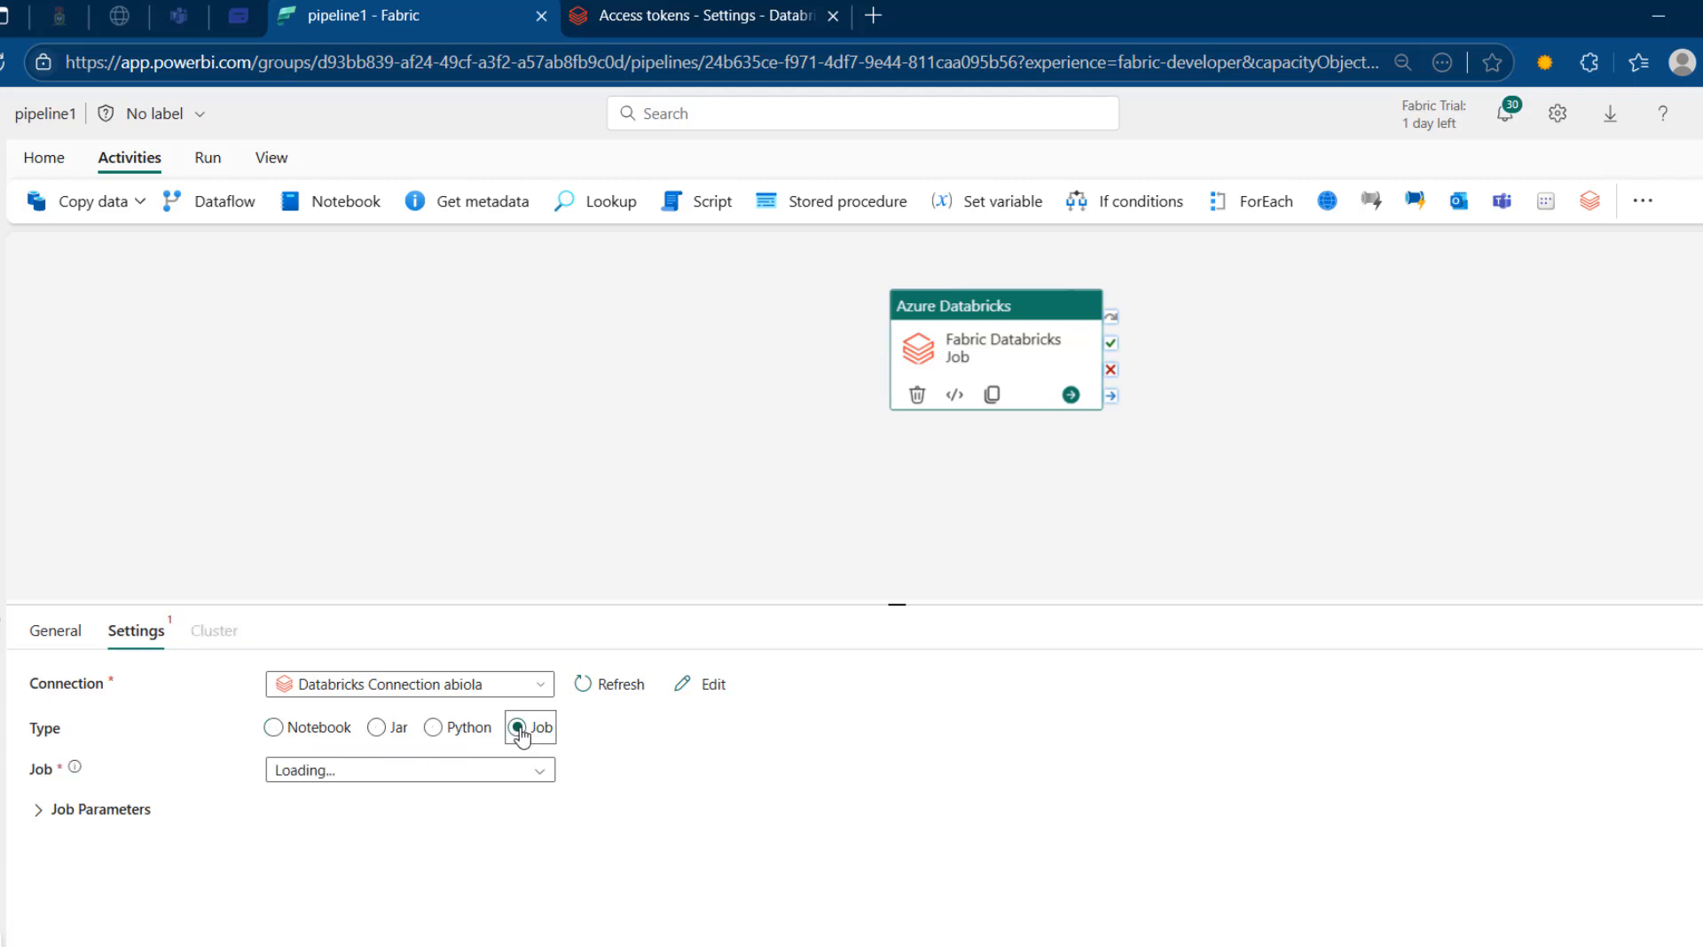
{"action": "left_click", "coordinate": [536, 770]}
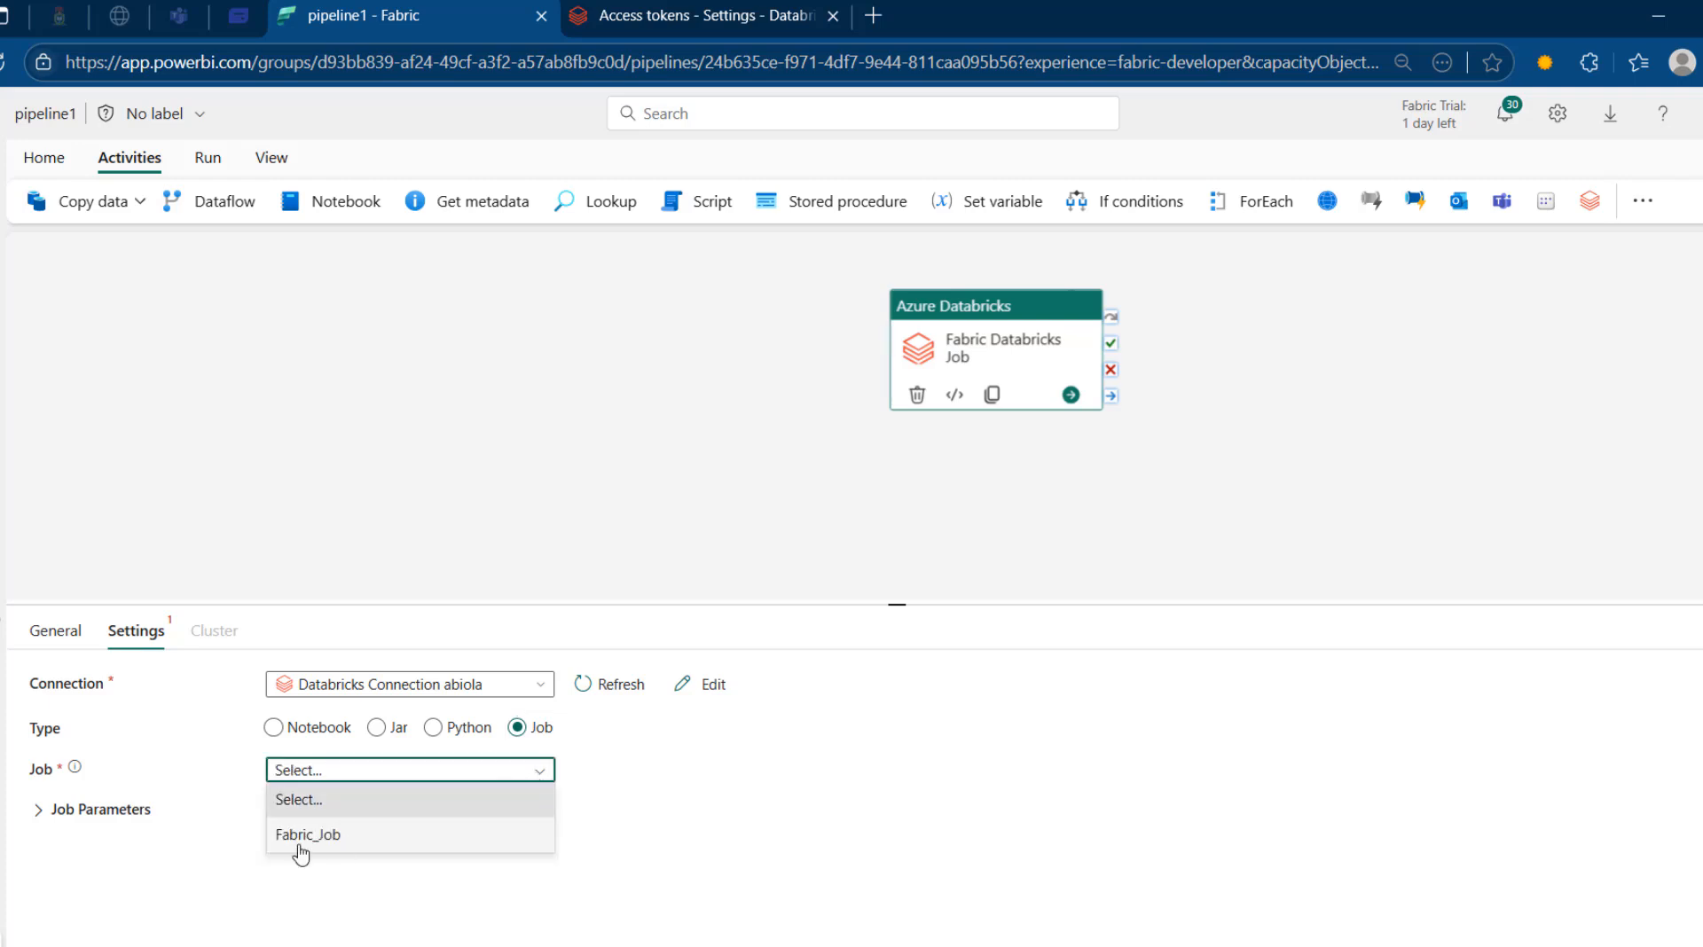
{"action": "left_click", "coordinate": [325, 837]}
- Check the Fabric_Job entry in the Databricks workflows list and return to the Fabric pipeline
{"action": "left_click", "coordinate": [621, 20]}
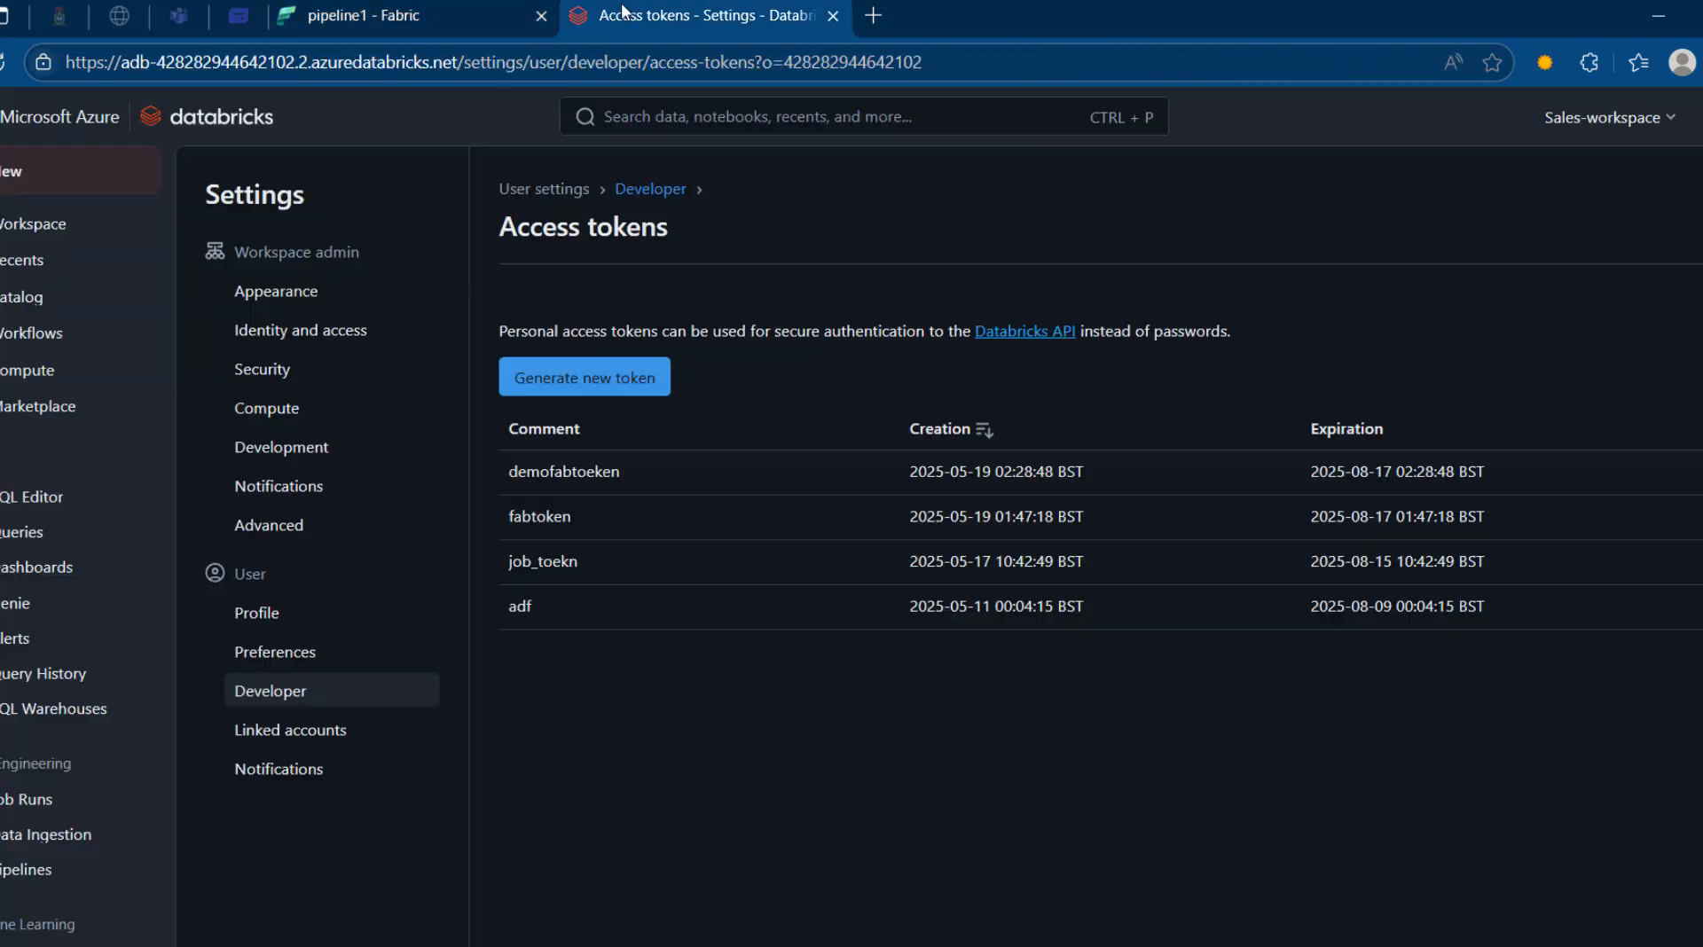
{"action": "left_click", "coordinate": [49, 339]}
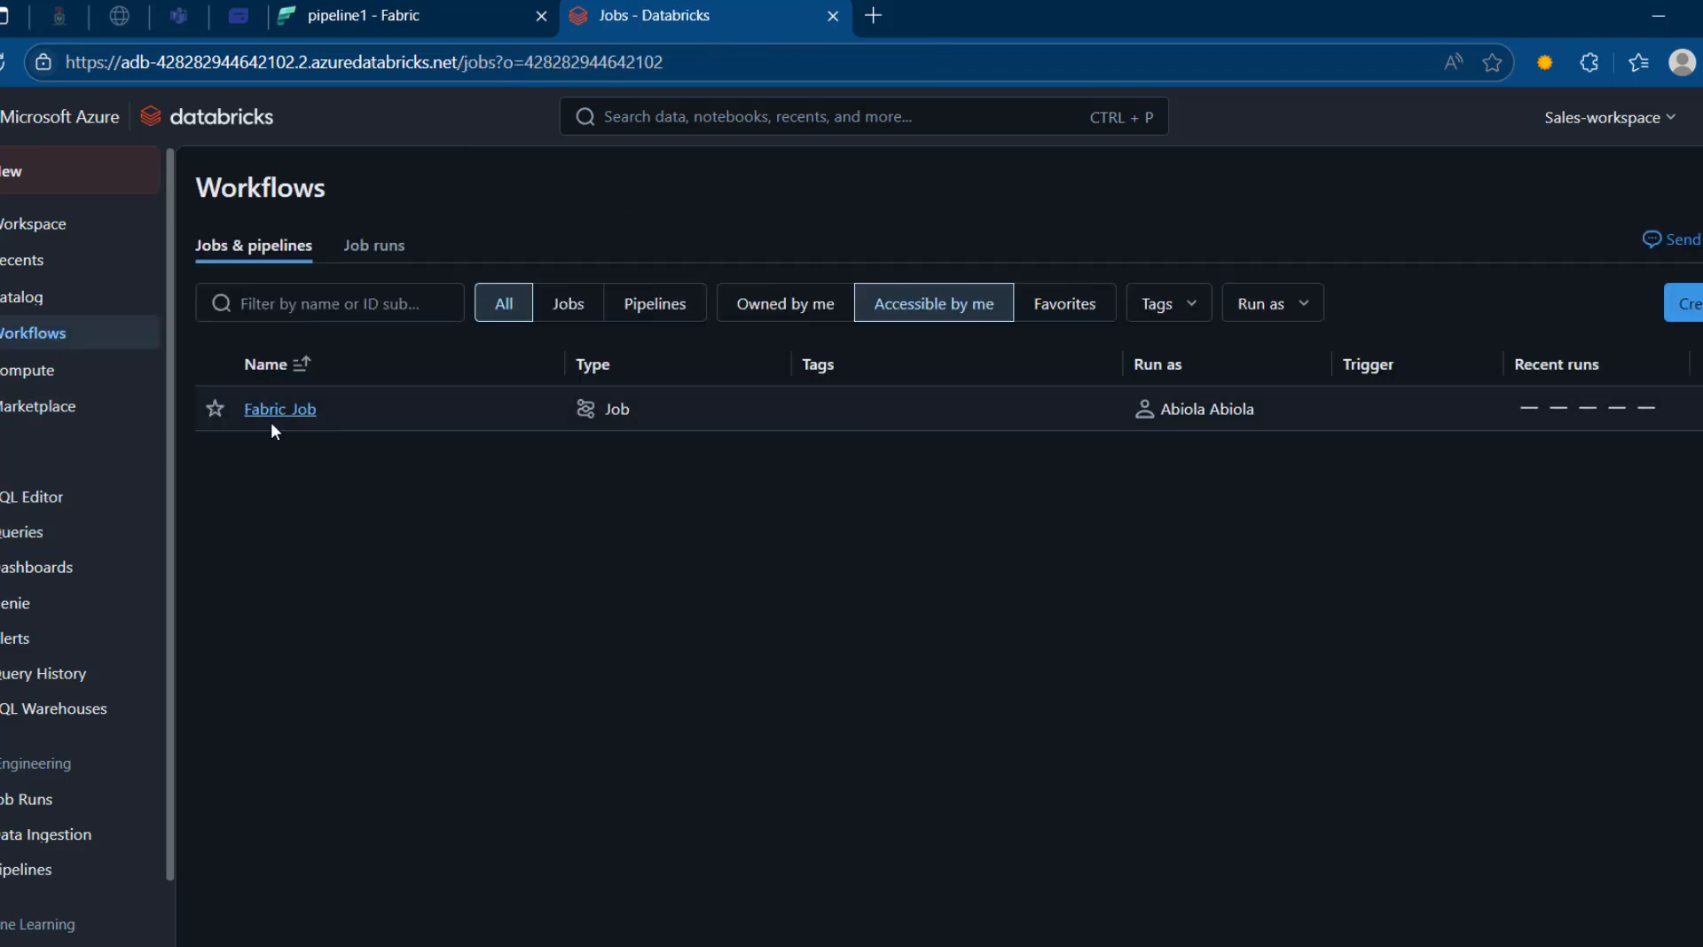
{"action": "left_click", "coordinate": [388, 12]}
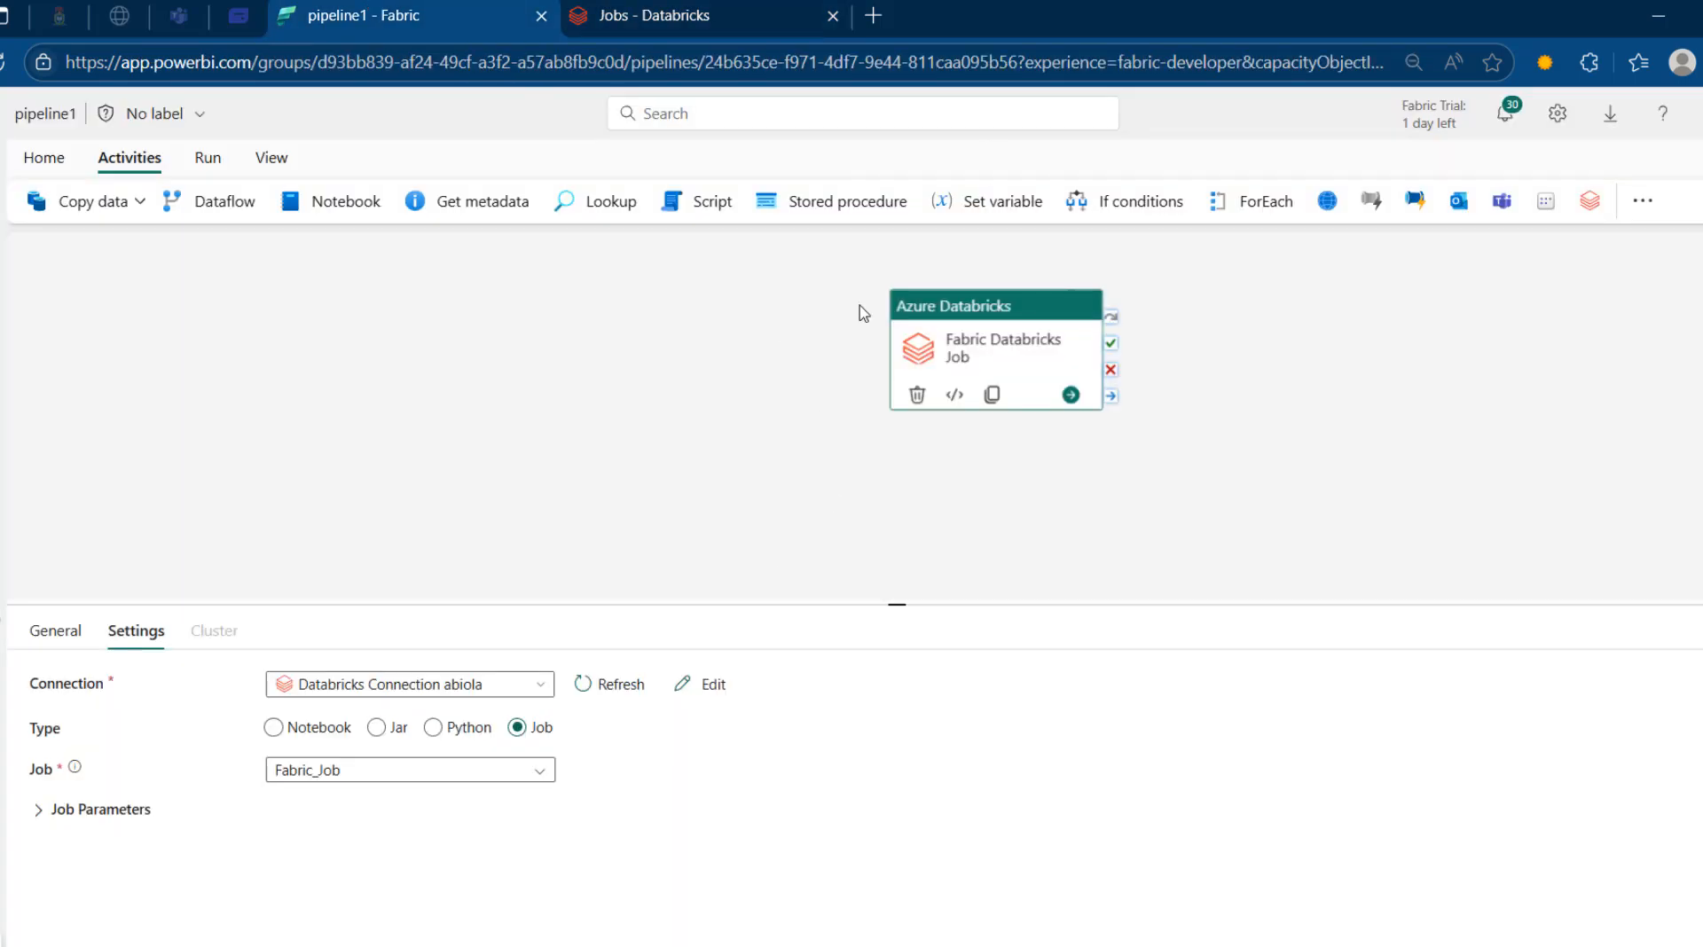
- Validate the pipeline, close the validation output, and save and run the pipeline
{"action": "left_click", "coordinate": [69, 160]}
{"action": "left_click", "coordinate": [435, 204]}
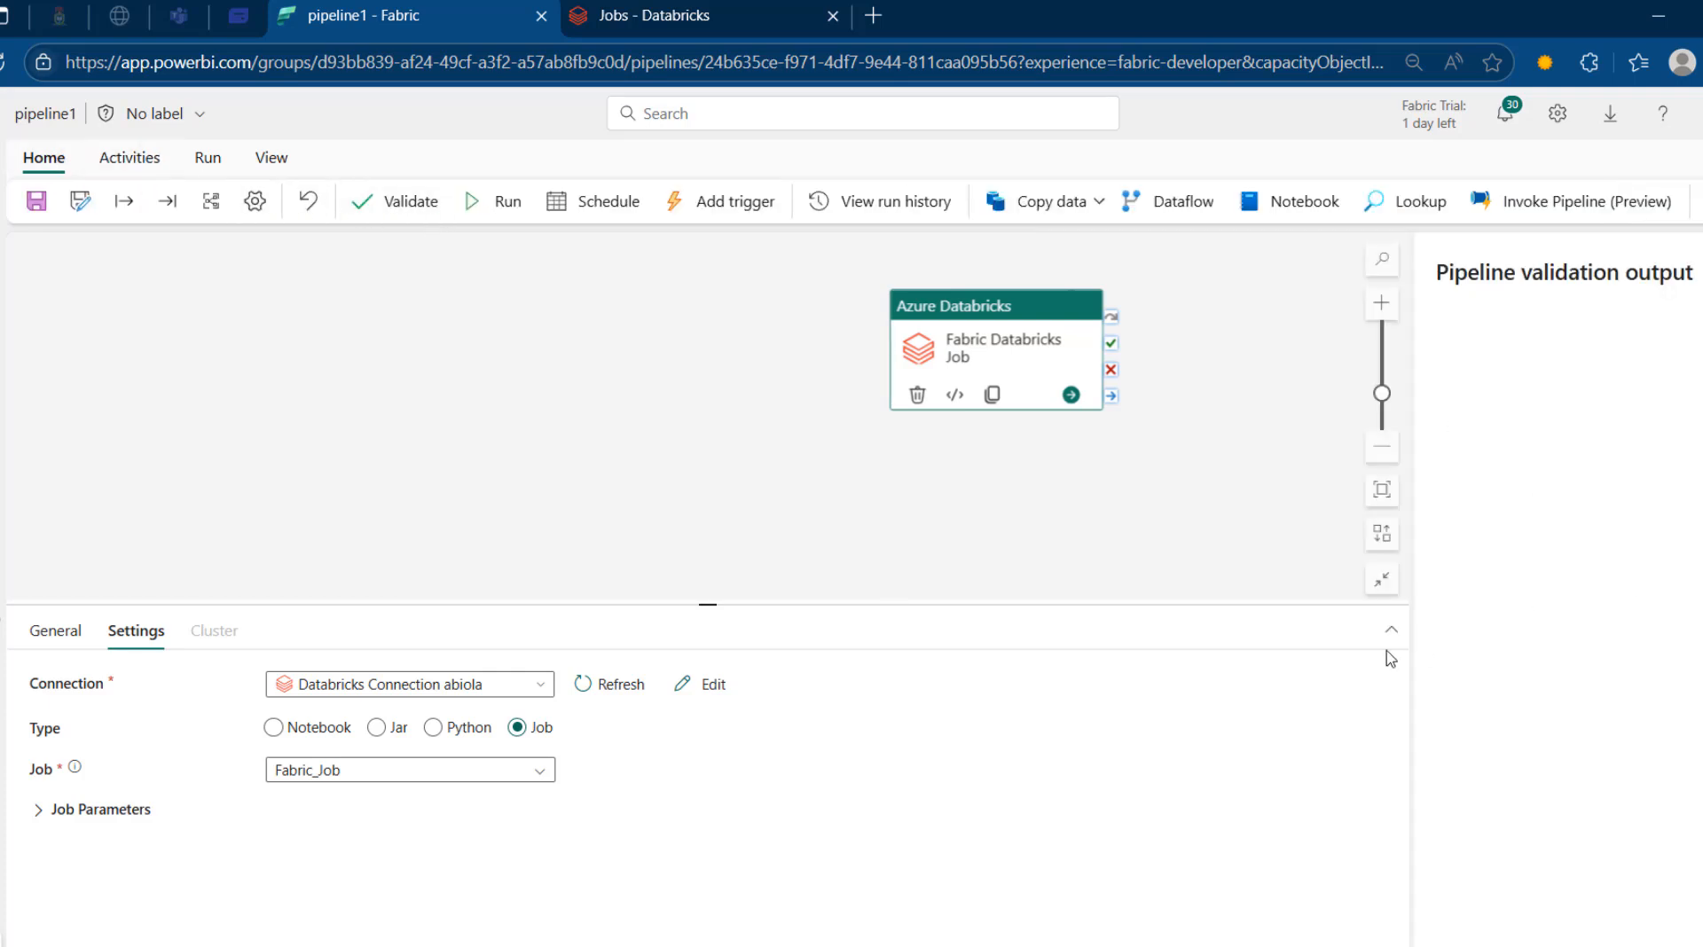
{"action": "left_click", "coordinate": [1700, 273]}
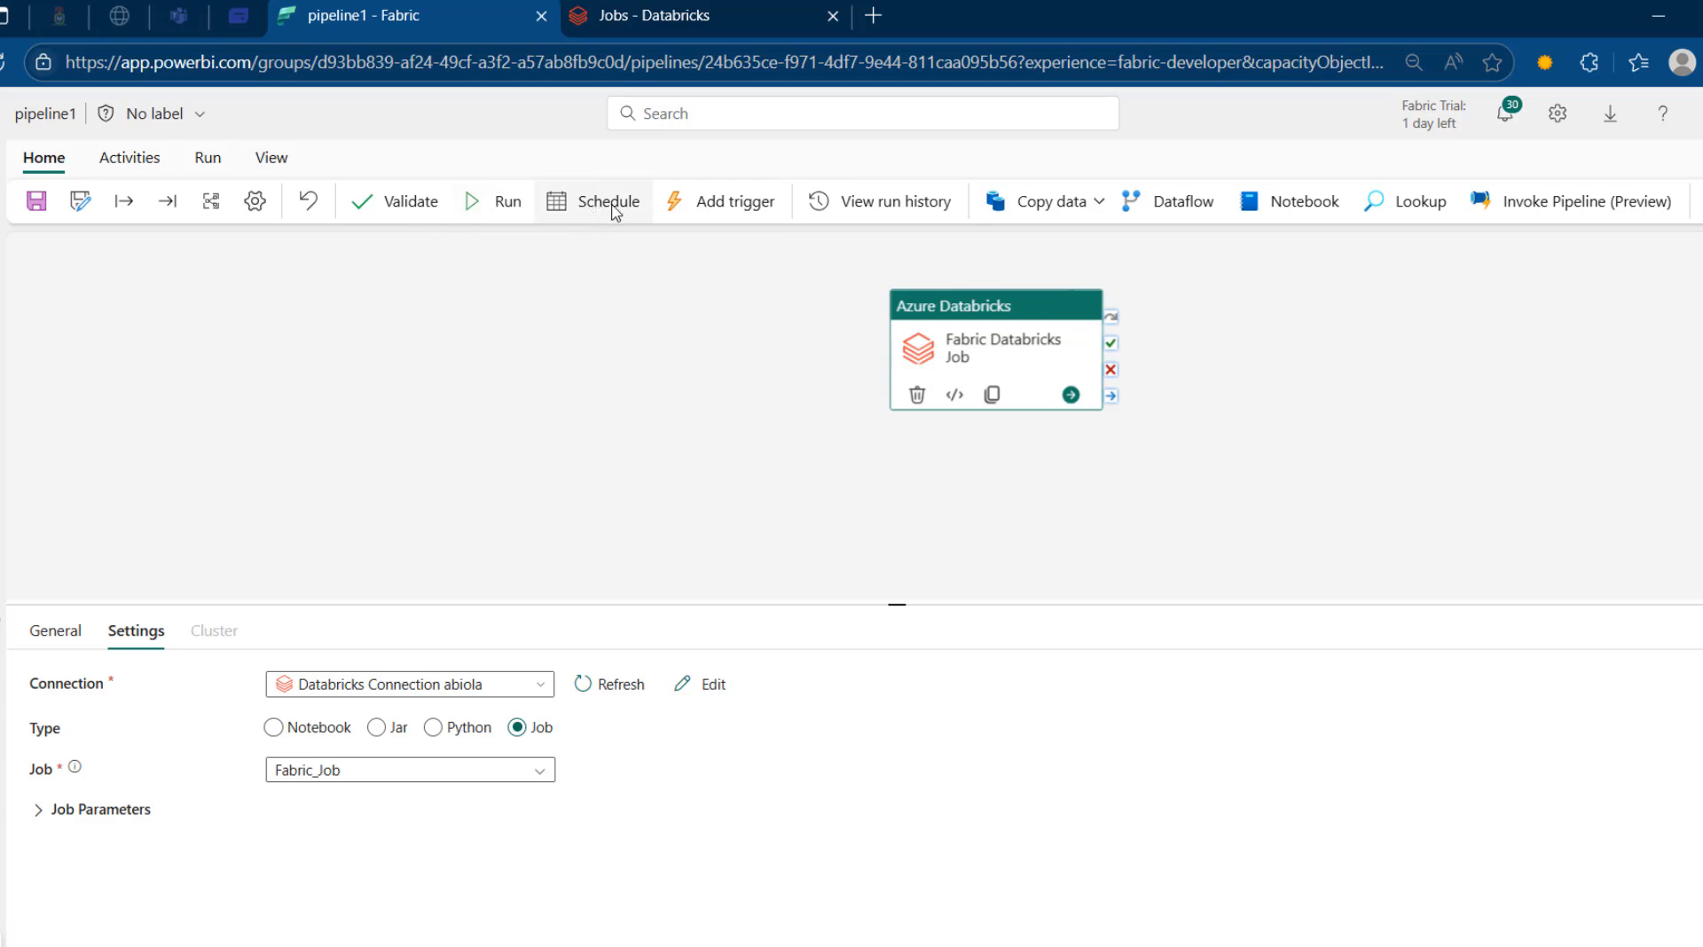
{"action": "left_click", "coordinate": [506, 206]}
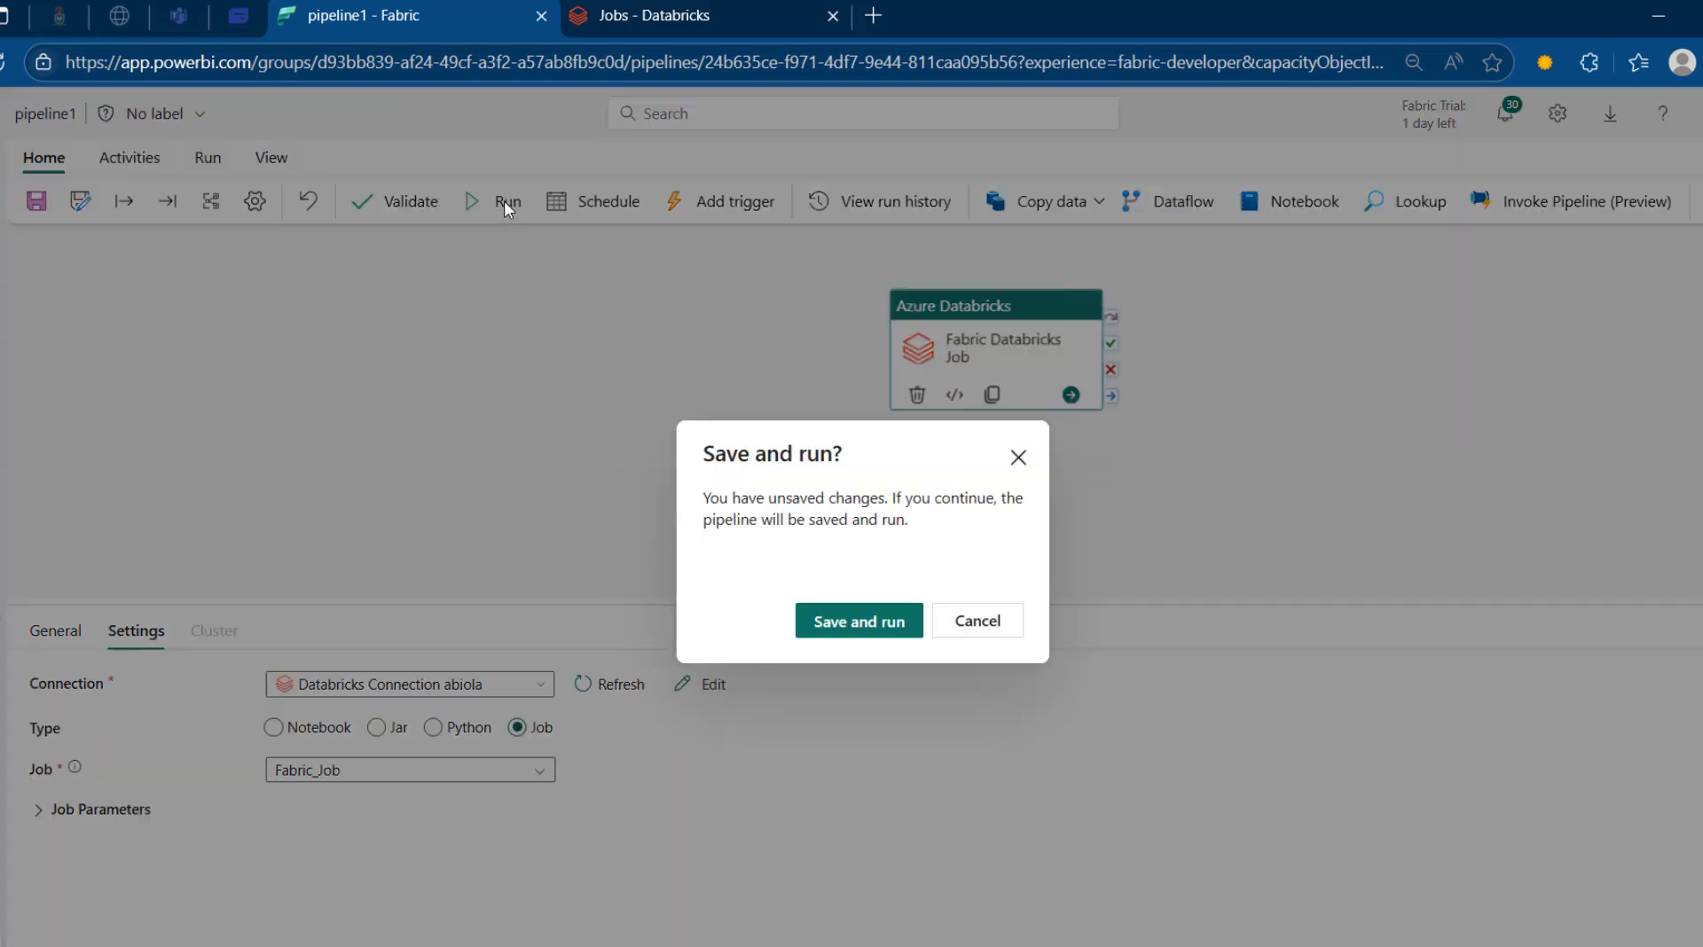
{"action": "left_click", "coordinate": [870, 625]}
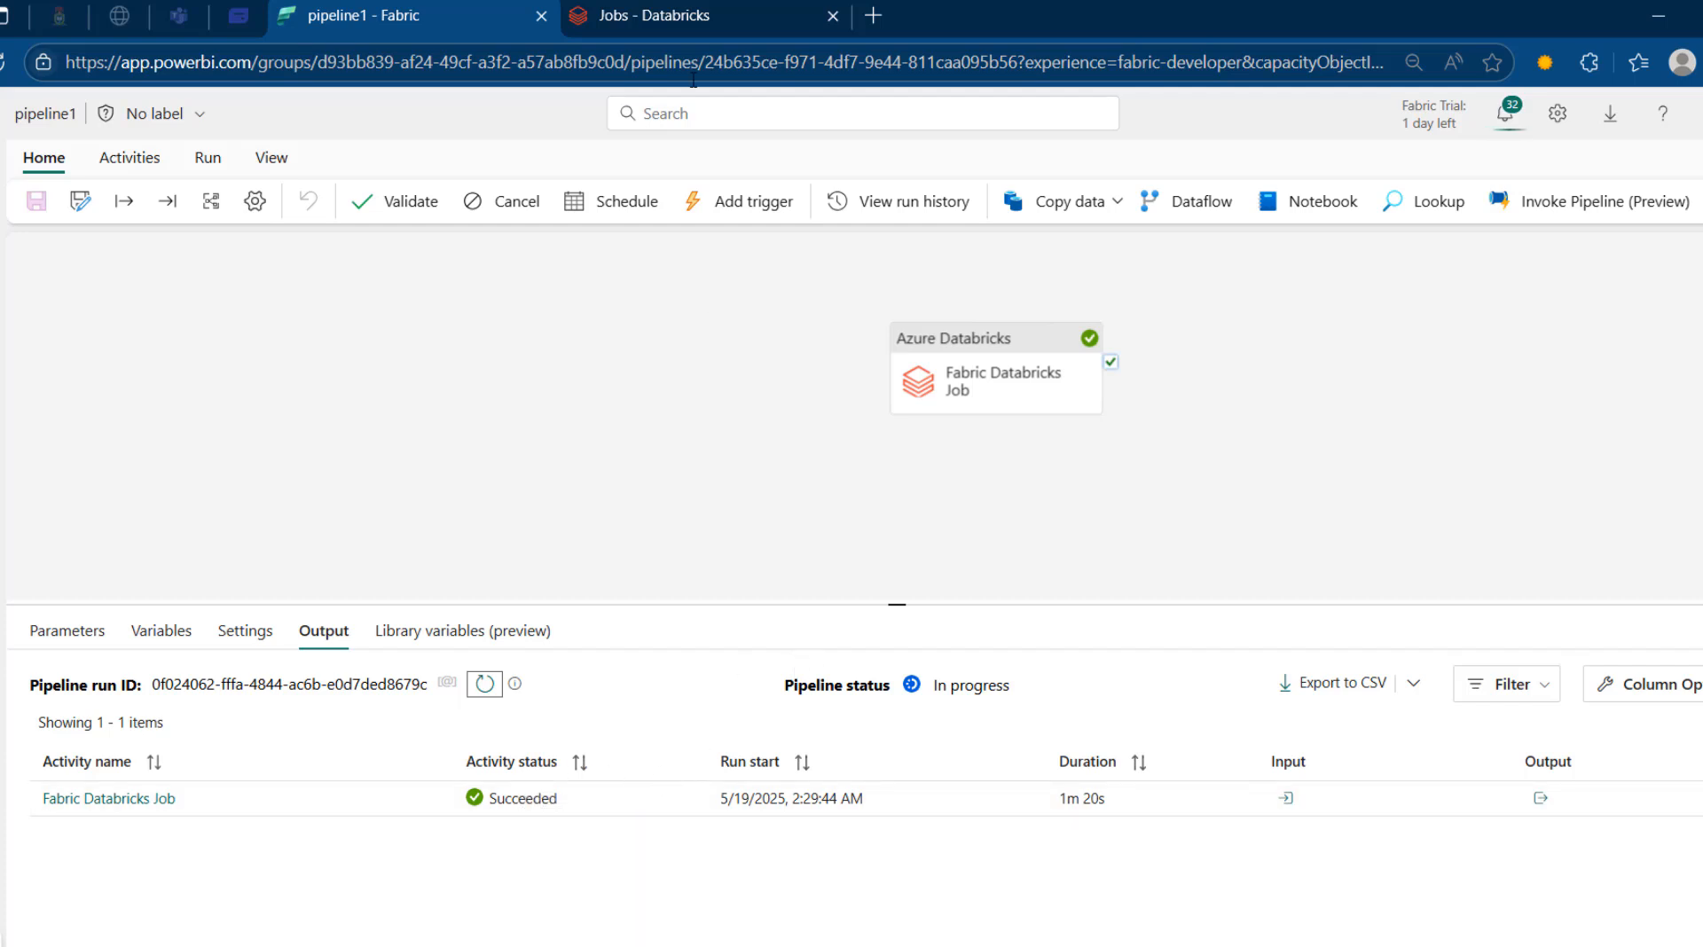
- In Databricks, refresh the workflows list and examine the output of Fabric_Job's latest run
{"action": "left_click", "coordinate": [640, 7]}
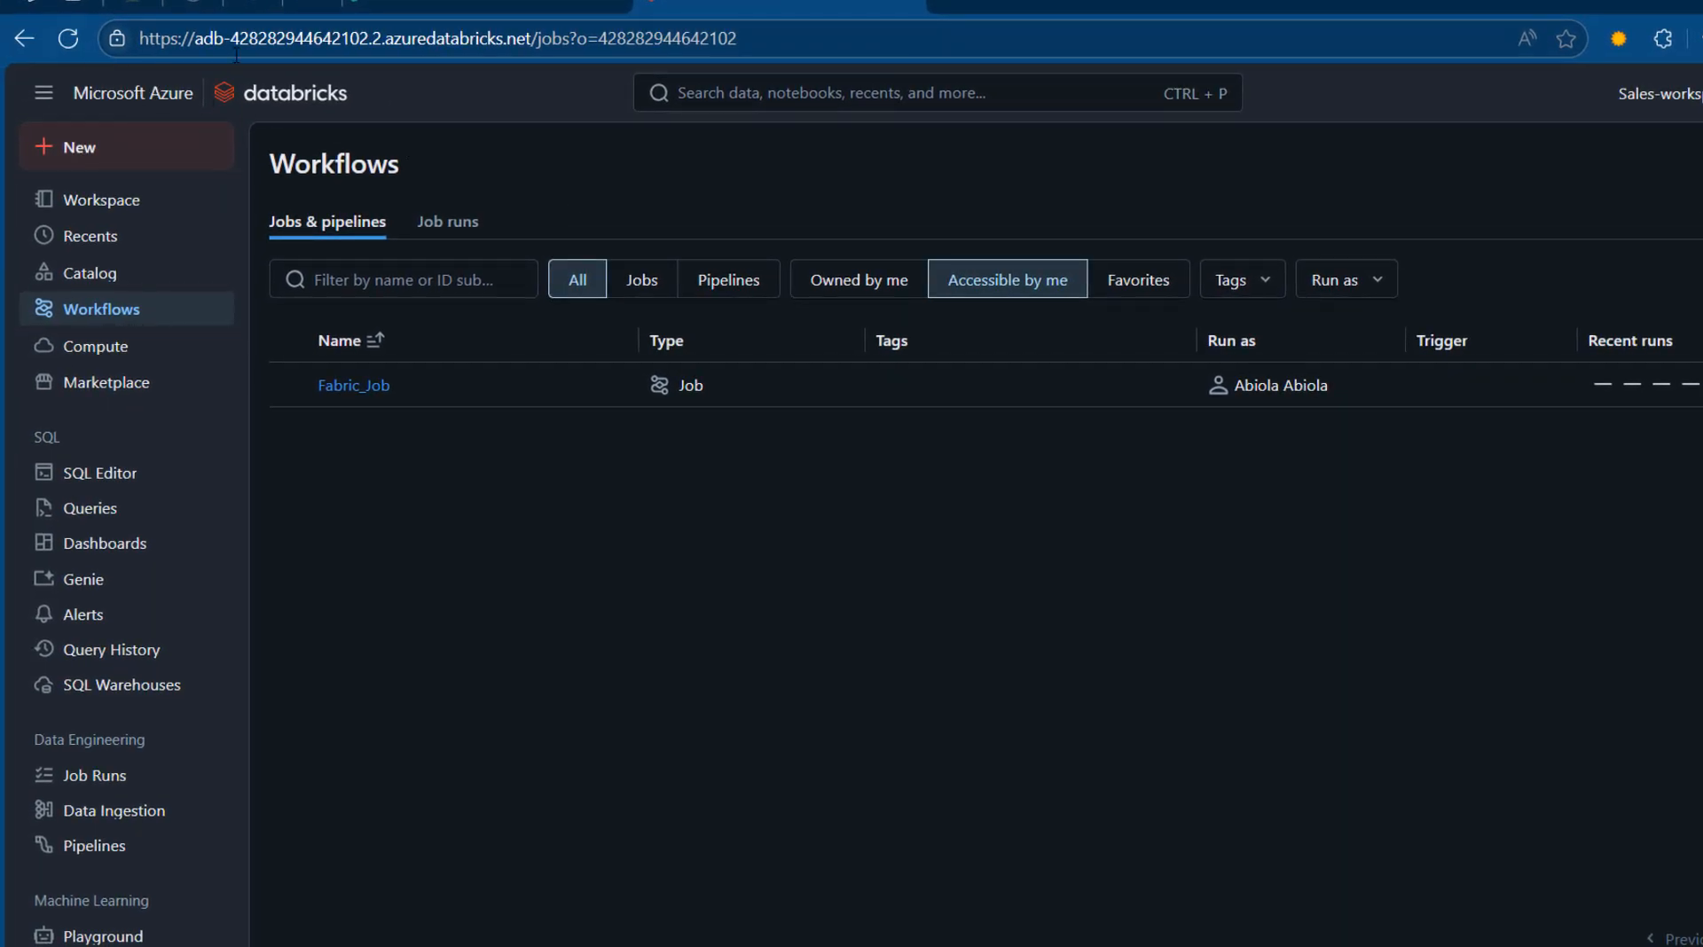
{"action": "left_click", "coordinate": [69, 40]}
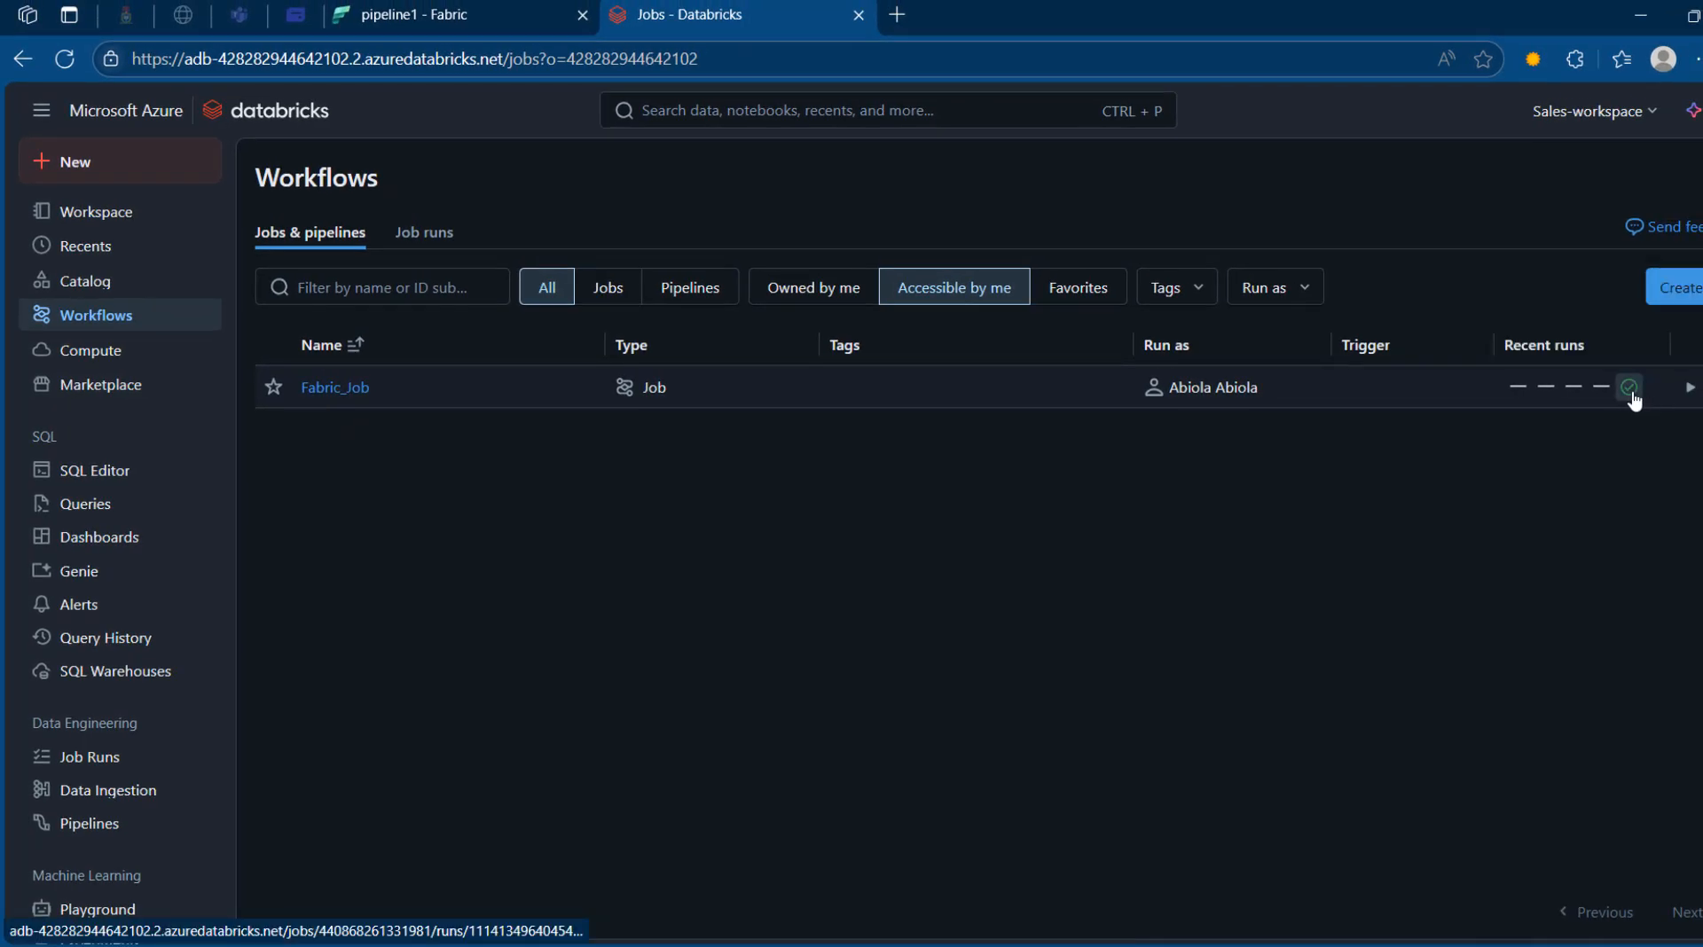
{"action": "left_click", "coordinate": [1630, 388]}
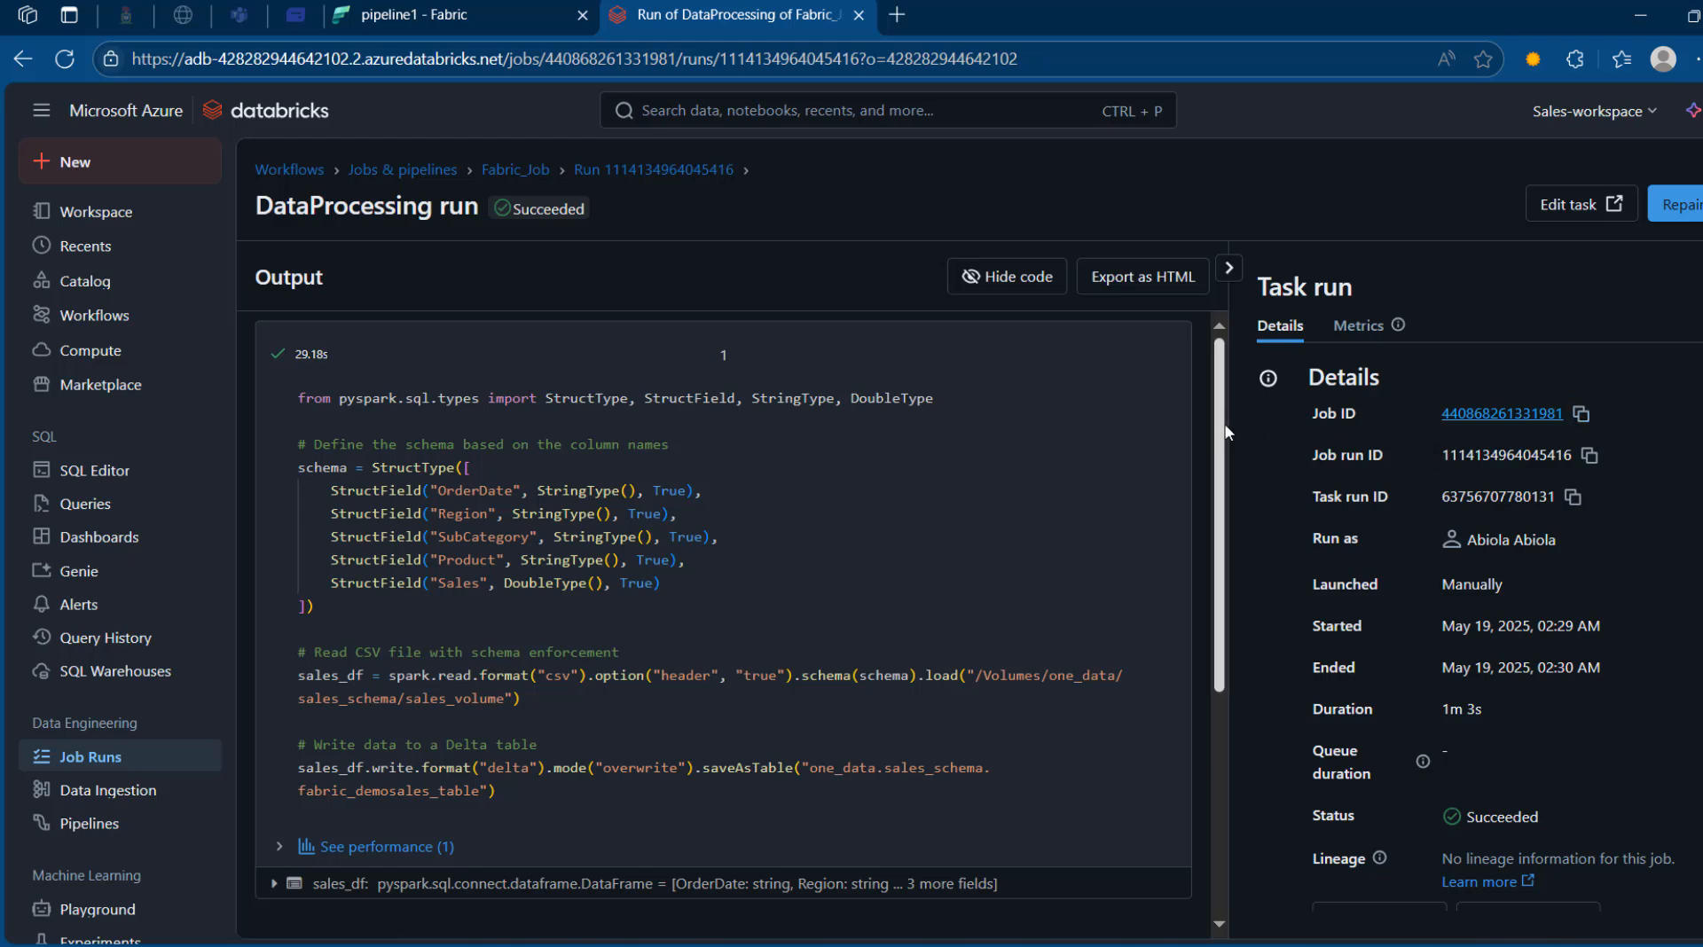
{"action": "scroll", "coordinate": [967, 485], "scroll_direction": "down", "scroll_amount": 4}
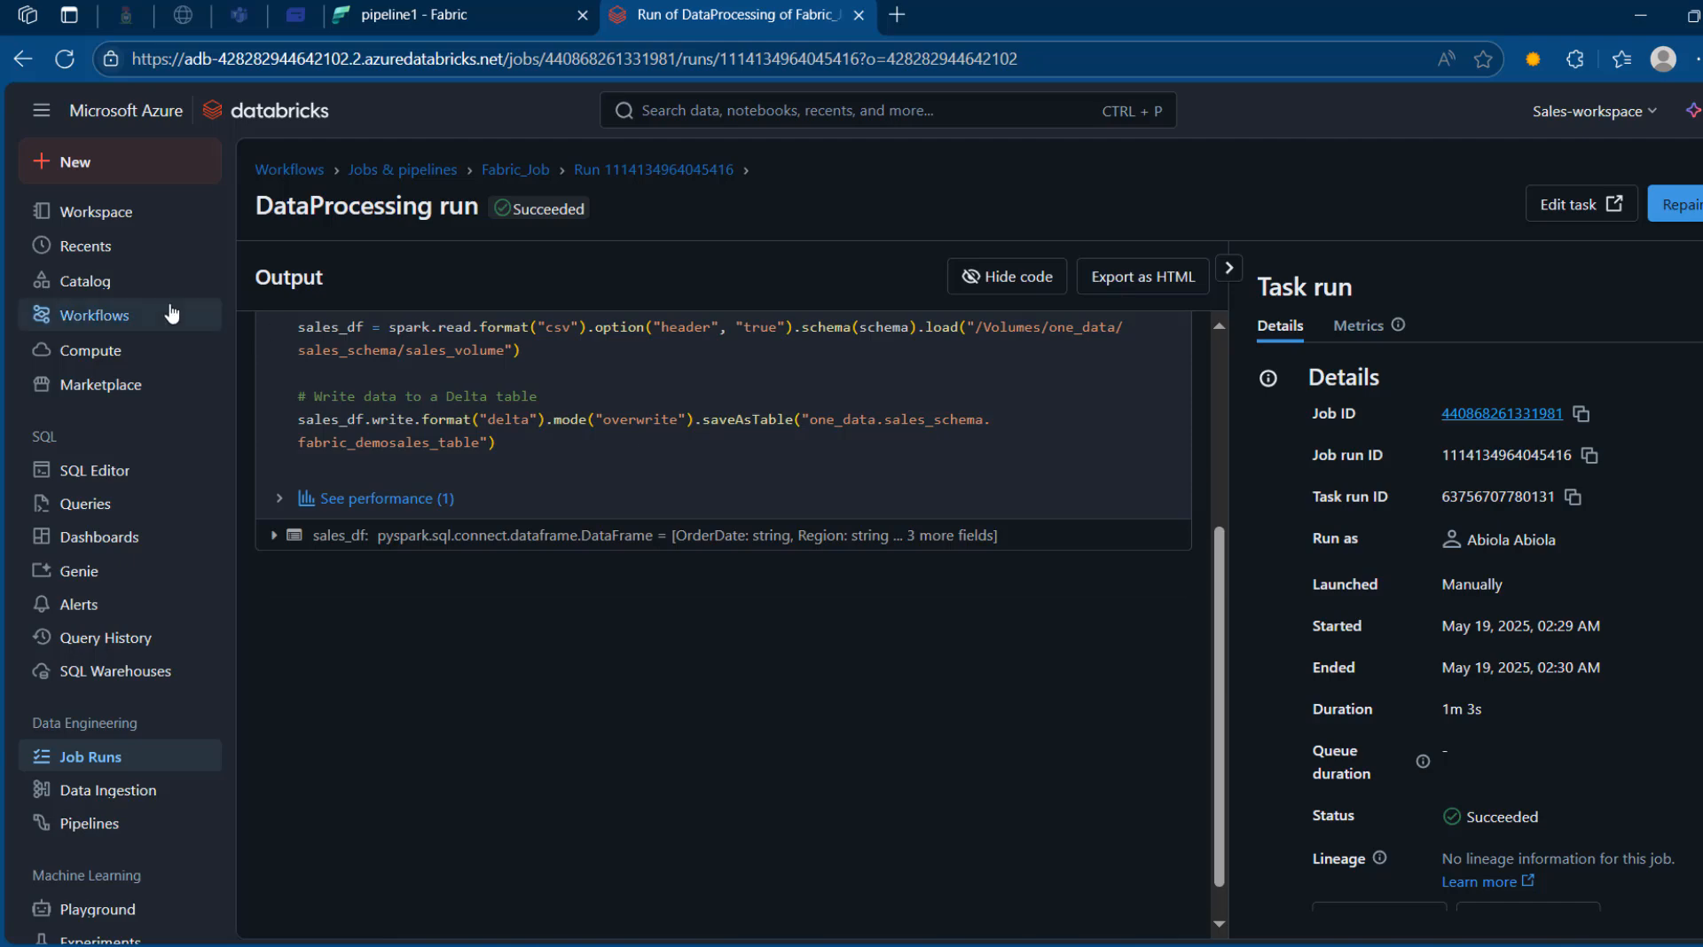
- View the sample data of fabric_demosales_table in the one_data catalog's sales_schema
{"action": "left_click", "coordinate": [85, 281]}
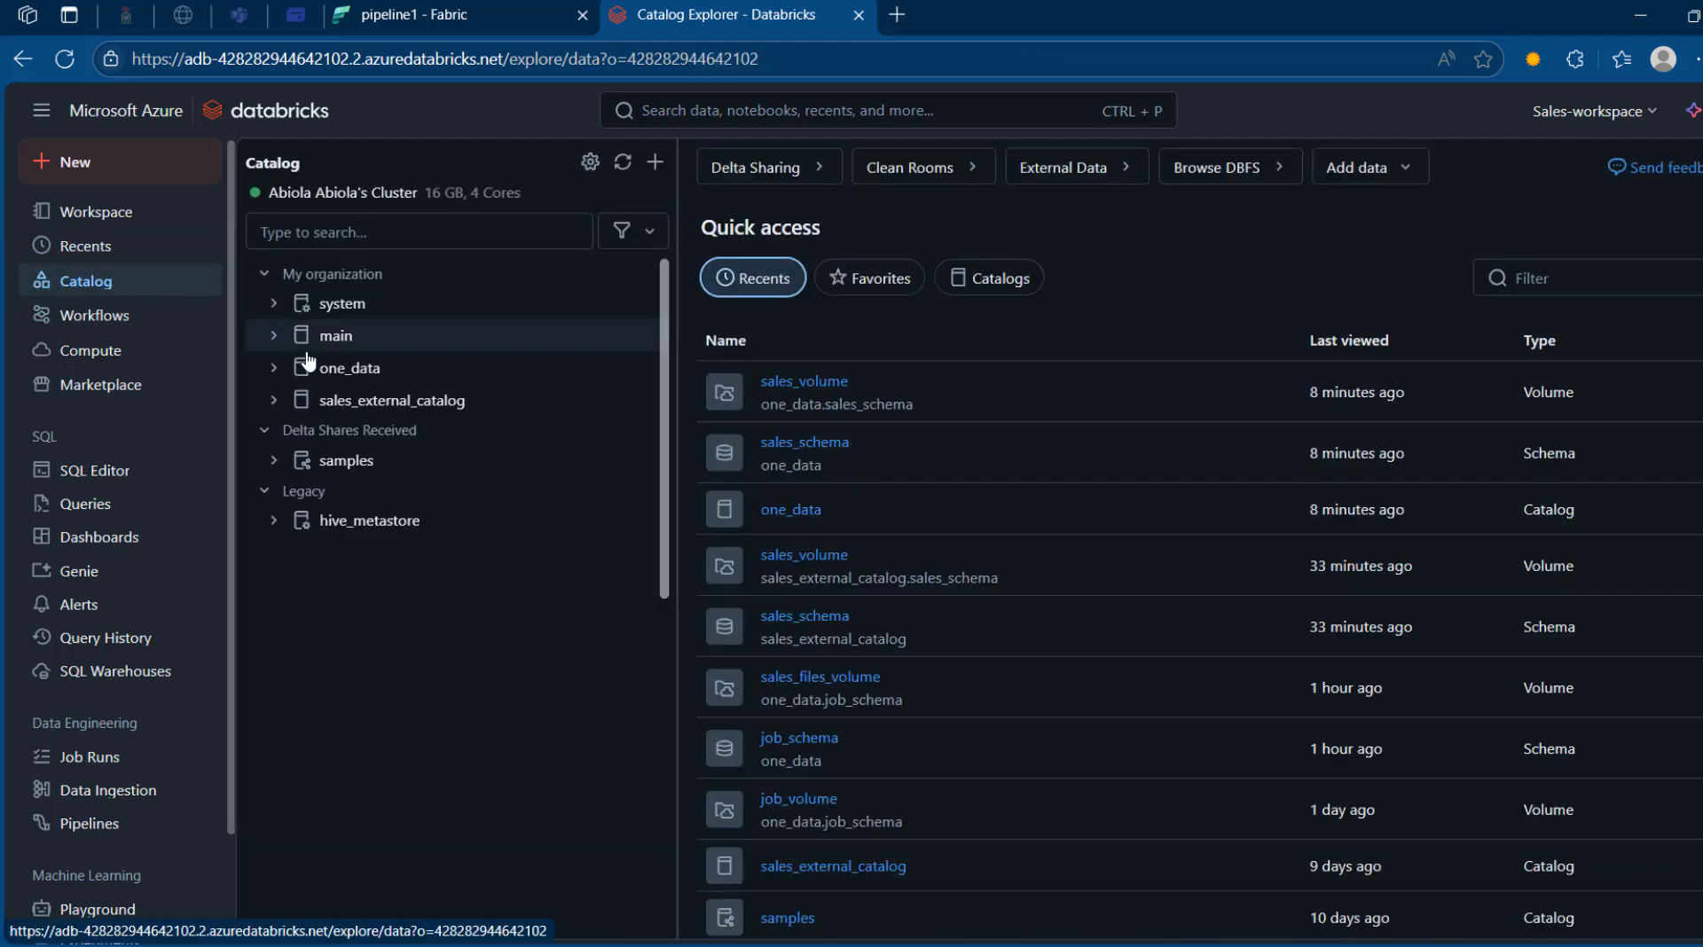
{"action": "left_click", "coordinate": [361, 369]}
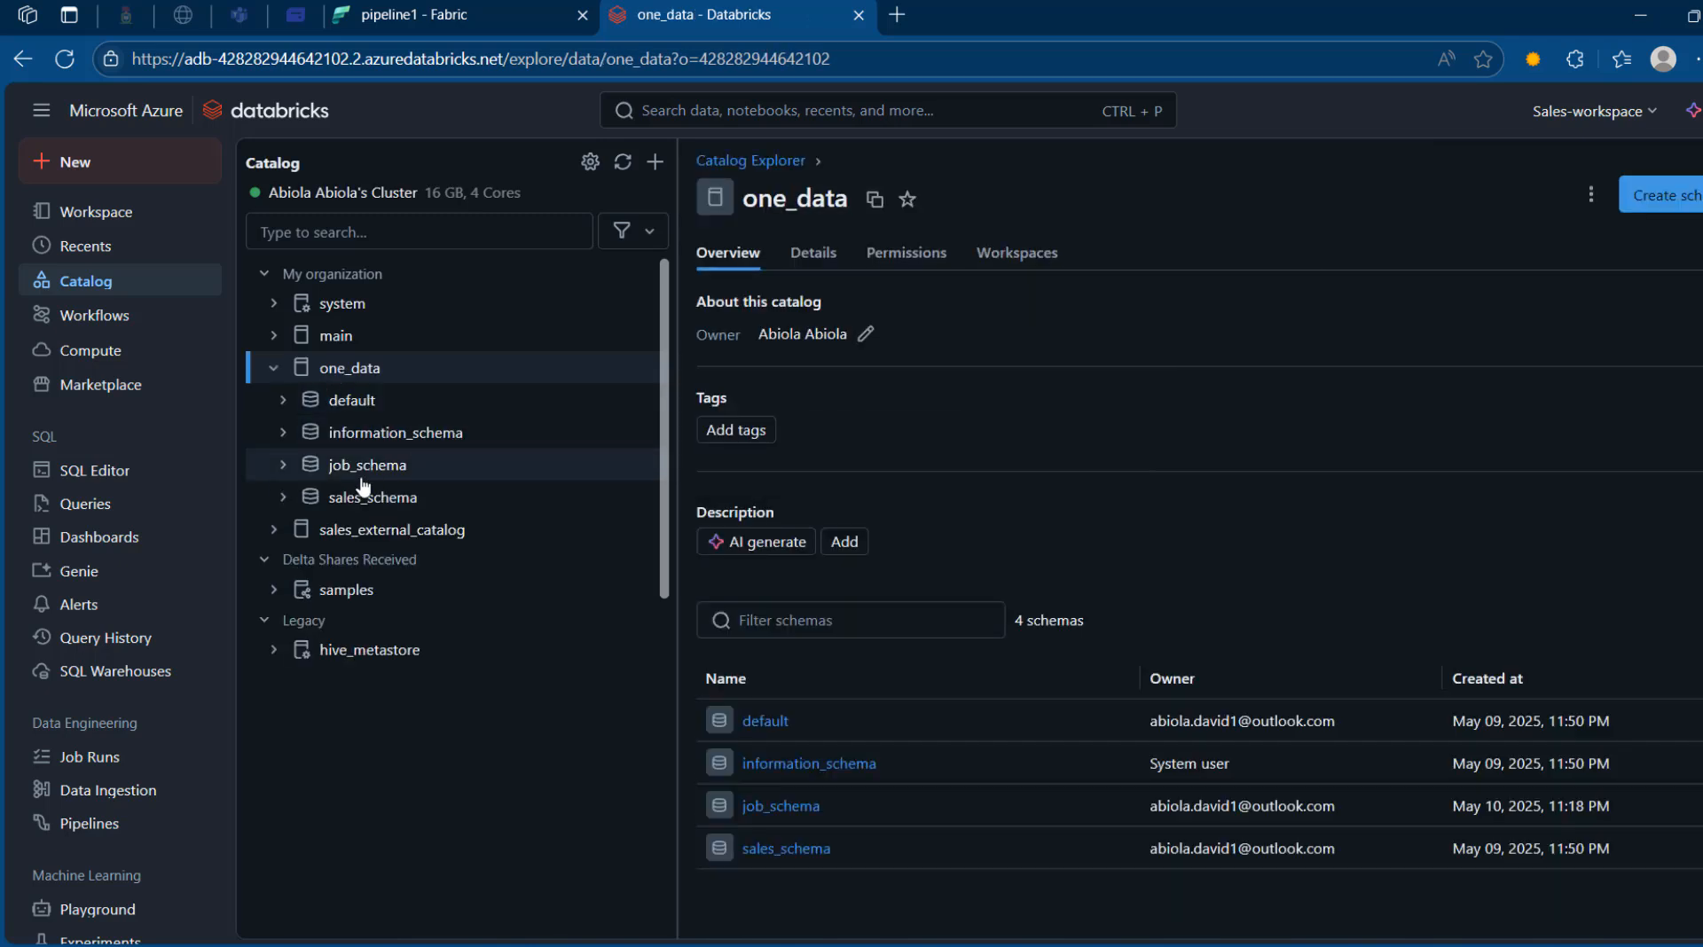
{"action": "left_click", "coordinate": [373, 508]}
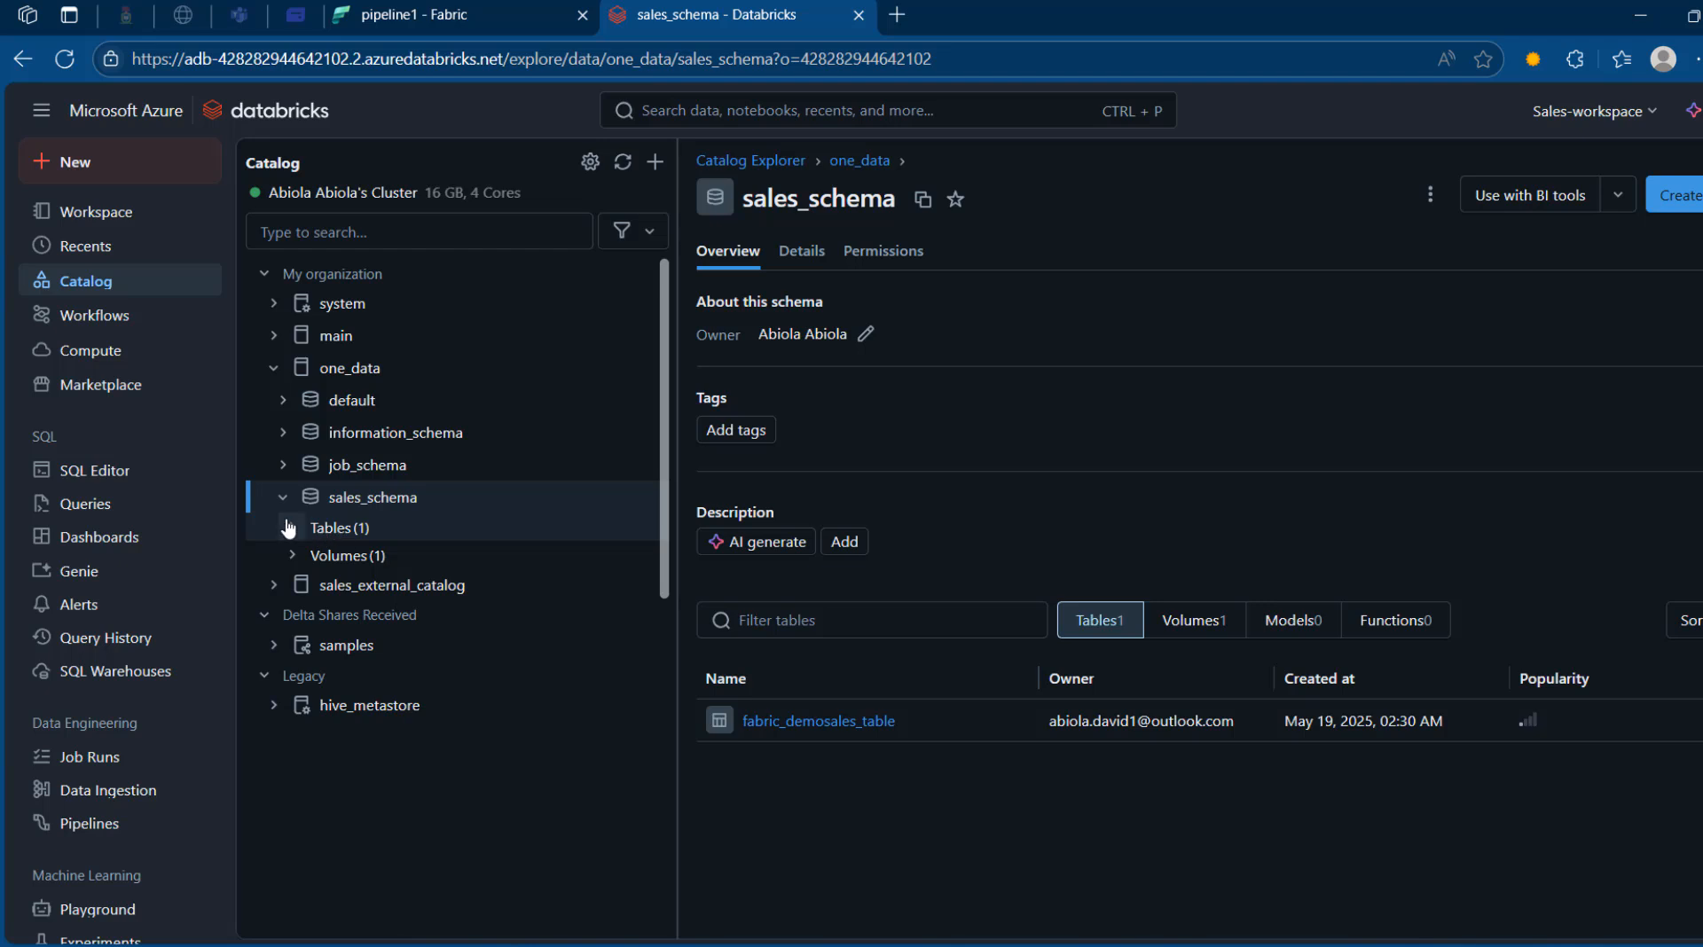
{"action": "left_click", "coordinate": [292, 527]}
{"action": "mouse_move", "coordinate": [439, 561]}
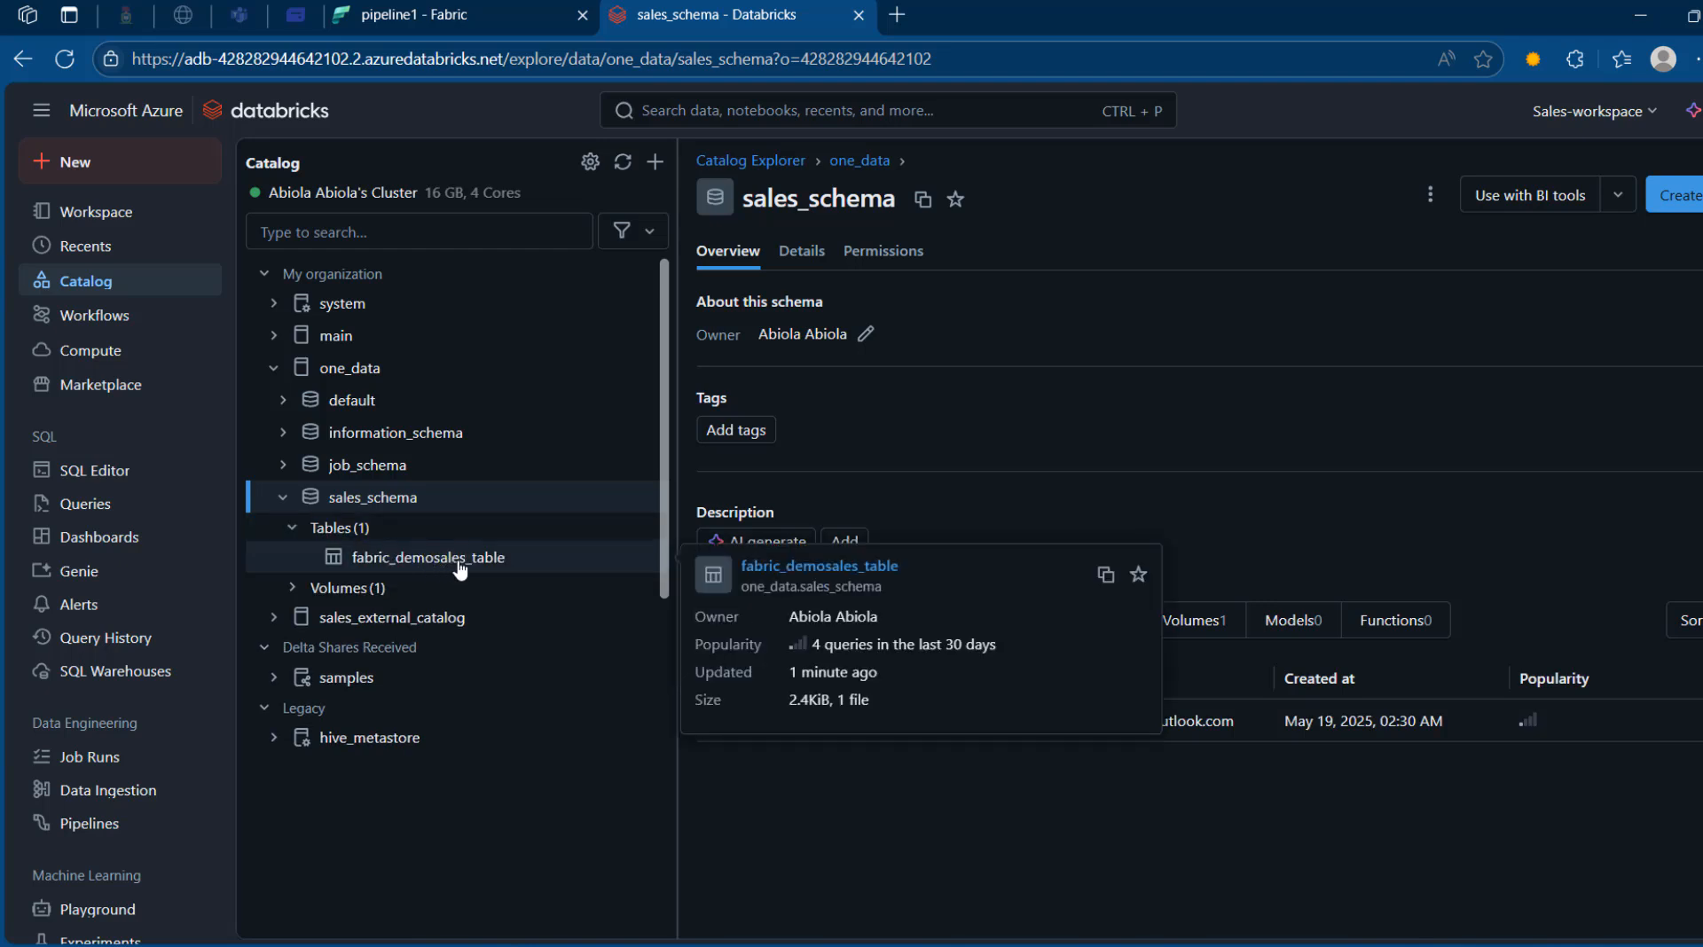
{"action": "left_click", "coordinate": [420, 568]}
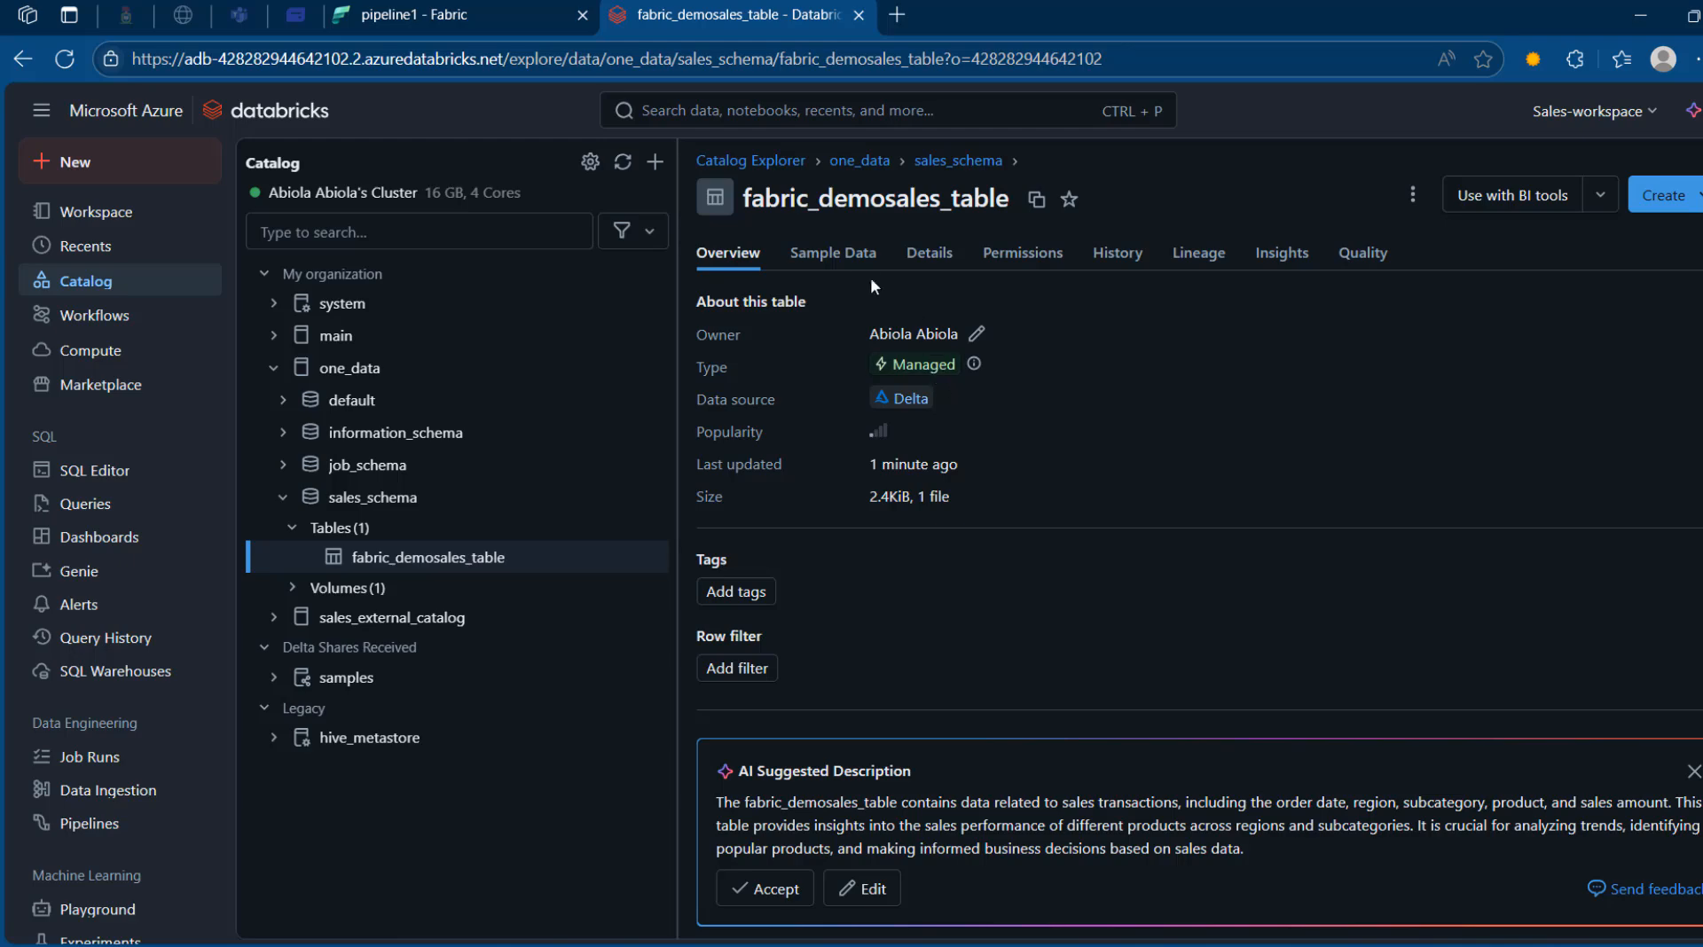
{"action": "left_click", "coordinate": [845, 256]}
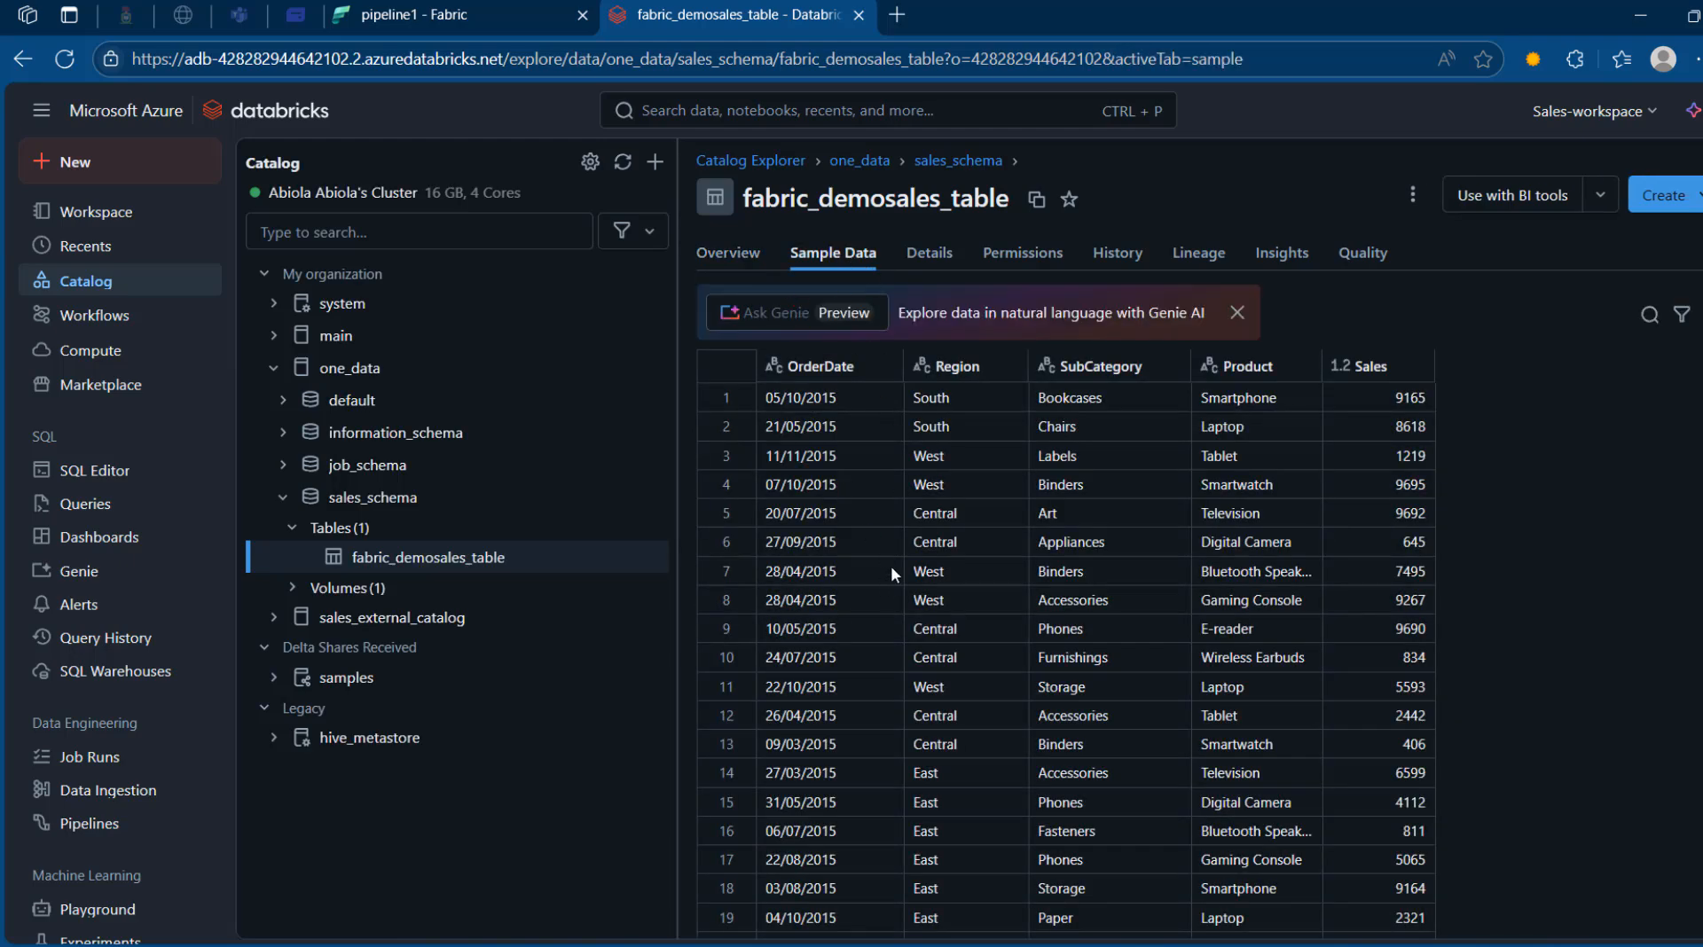
- Look at sales_volume in sales_schema and return to the overview of fabric_demosales_table
{"action": "left_click", "coordinate": [293, 588]}
{"action": "left_click", "coordinate": [369, 618]}
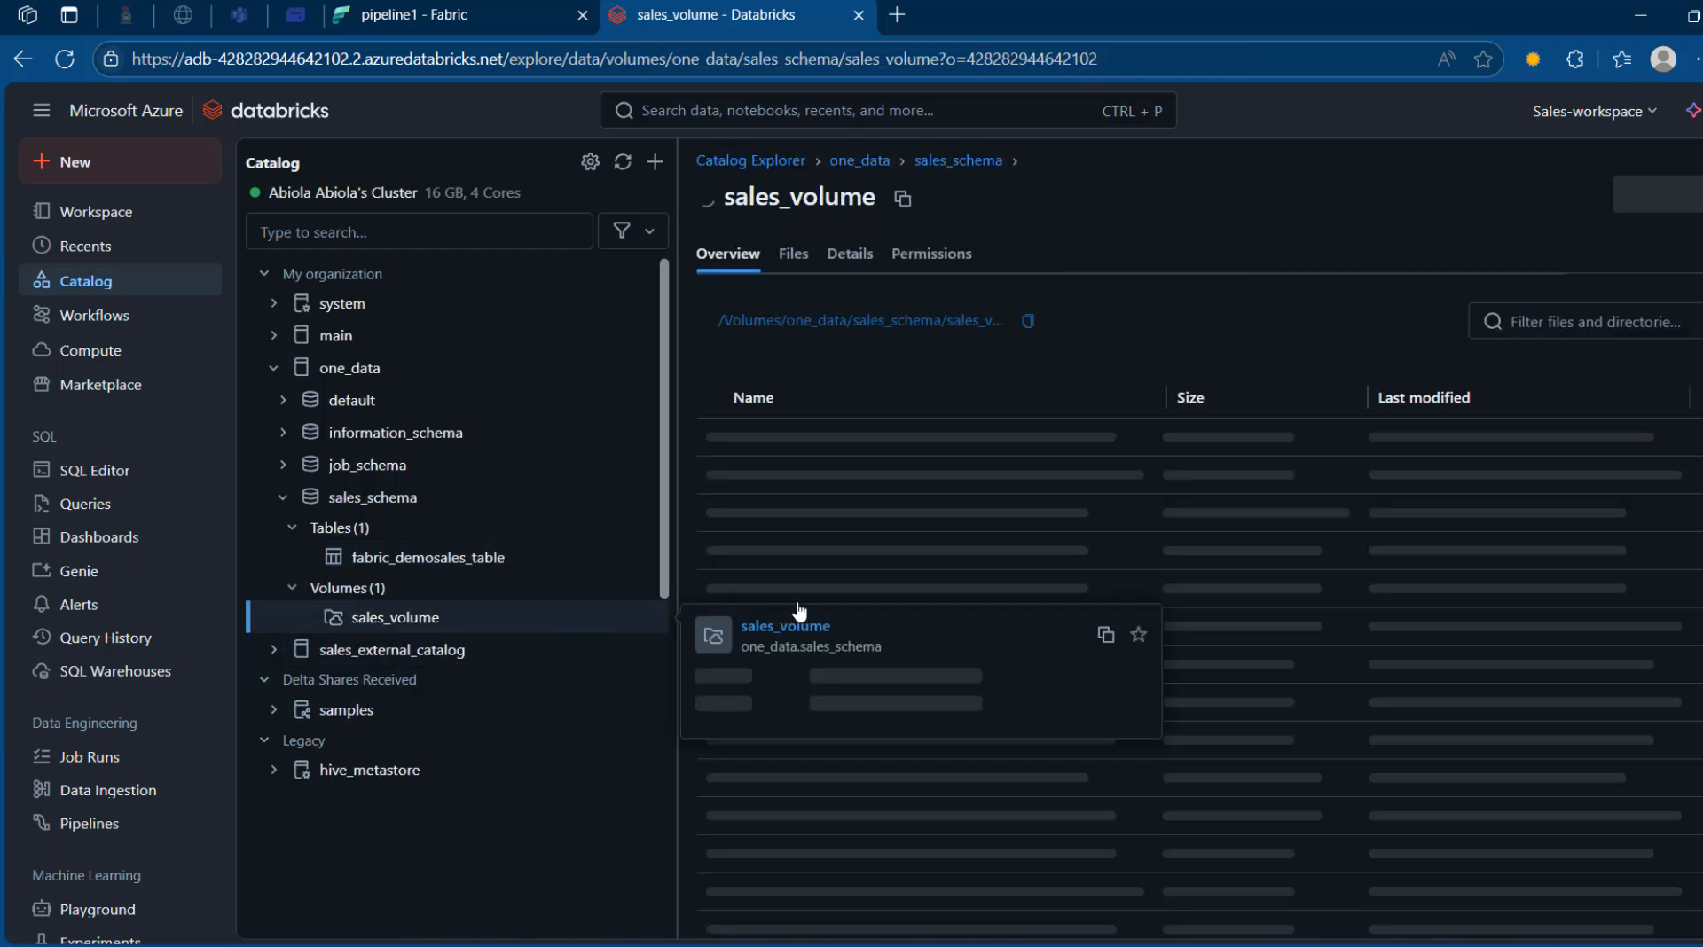
{"action": "left_click", "coordinate": [439, 559]}
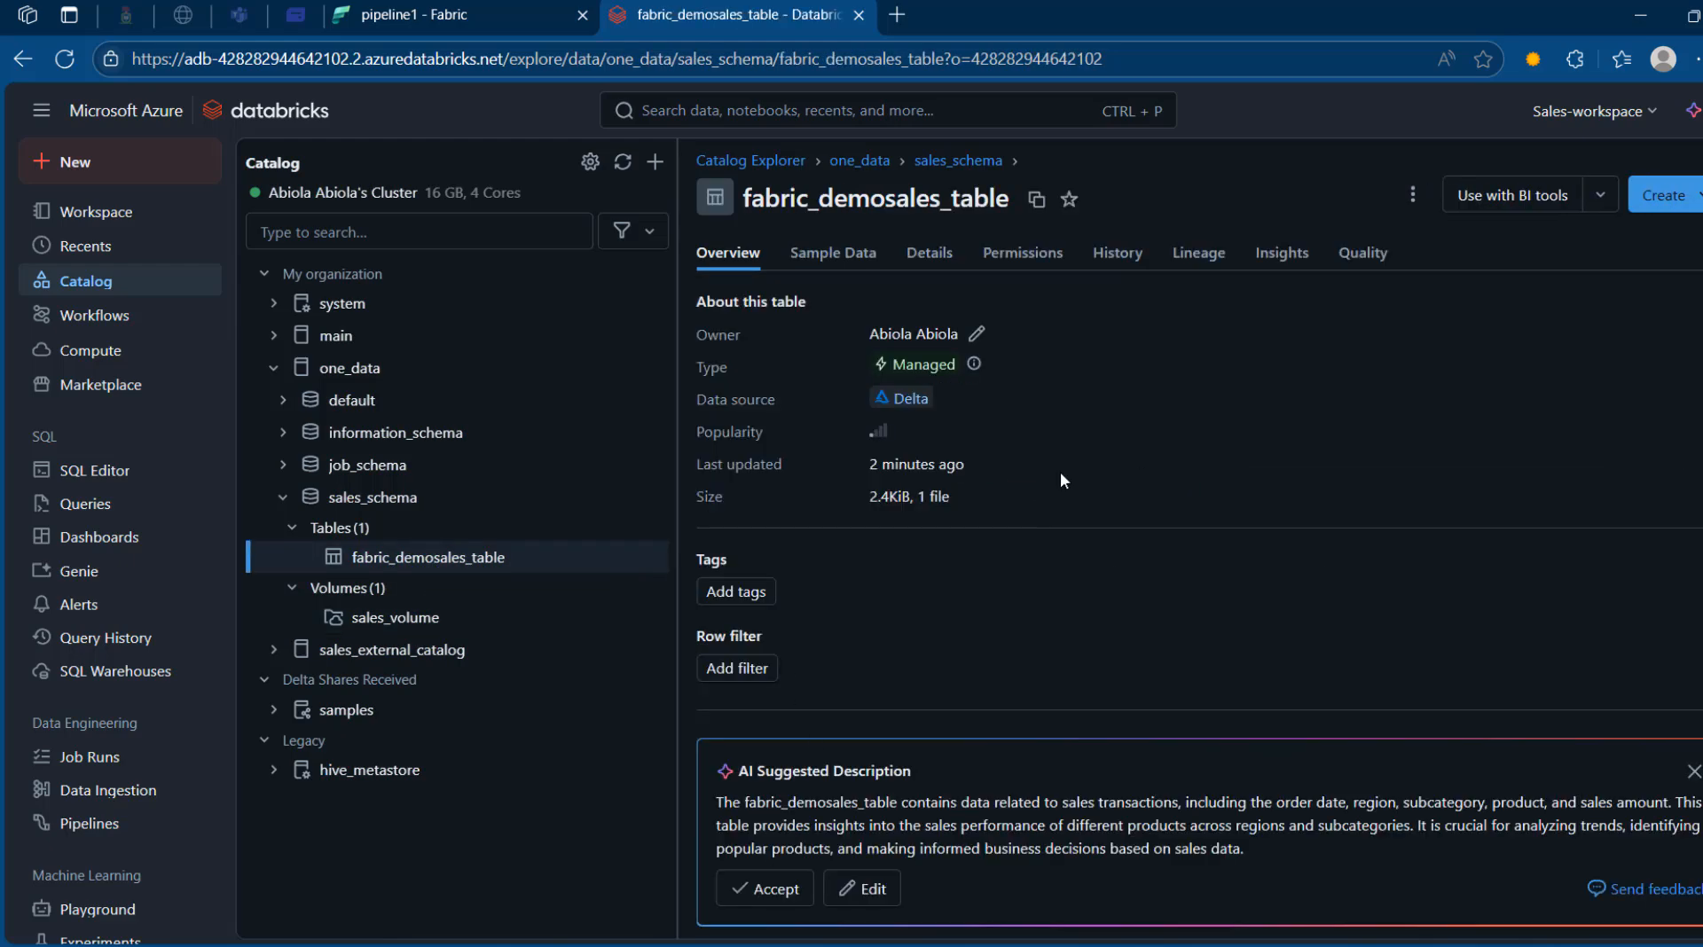
- Search the sample data of fabric_demosales_table for 2015 and look through the order dates
{"action": "left_click", "coordinate": [834, 255]}
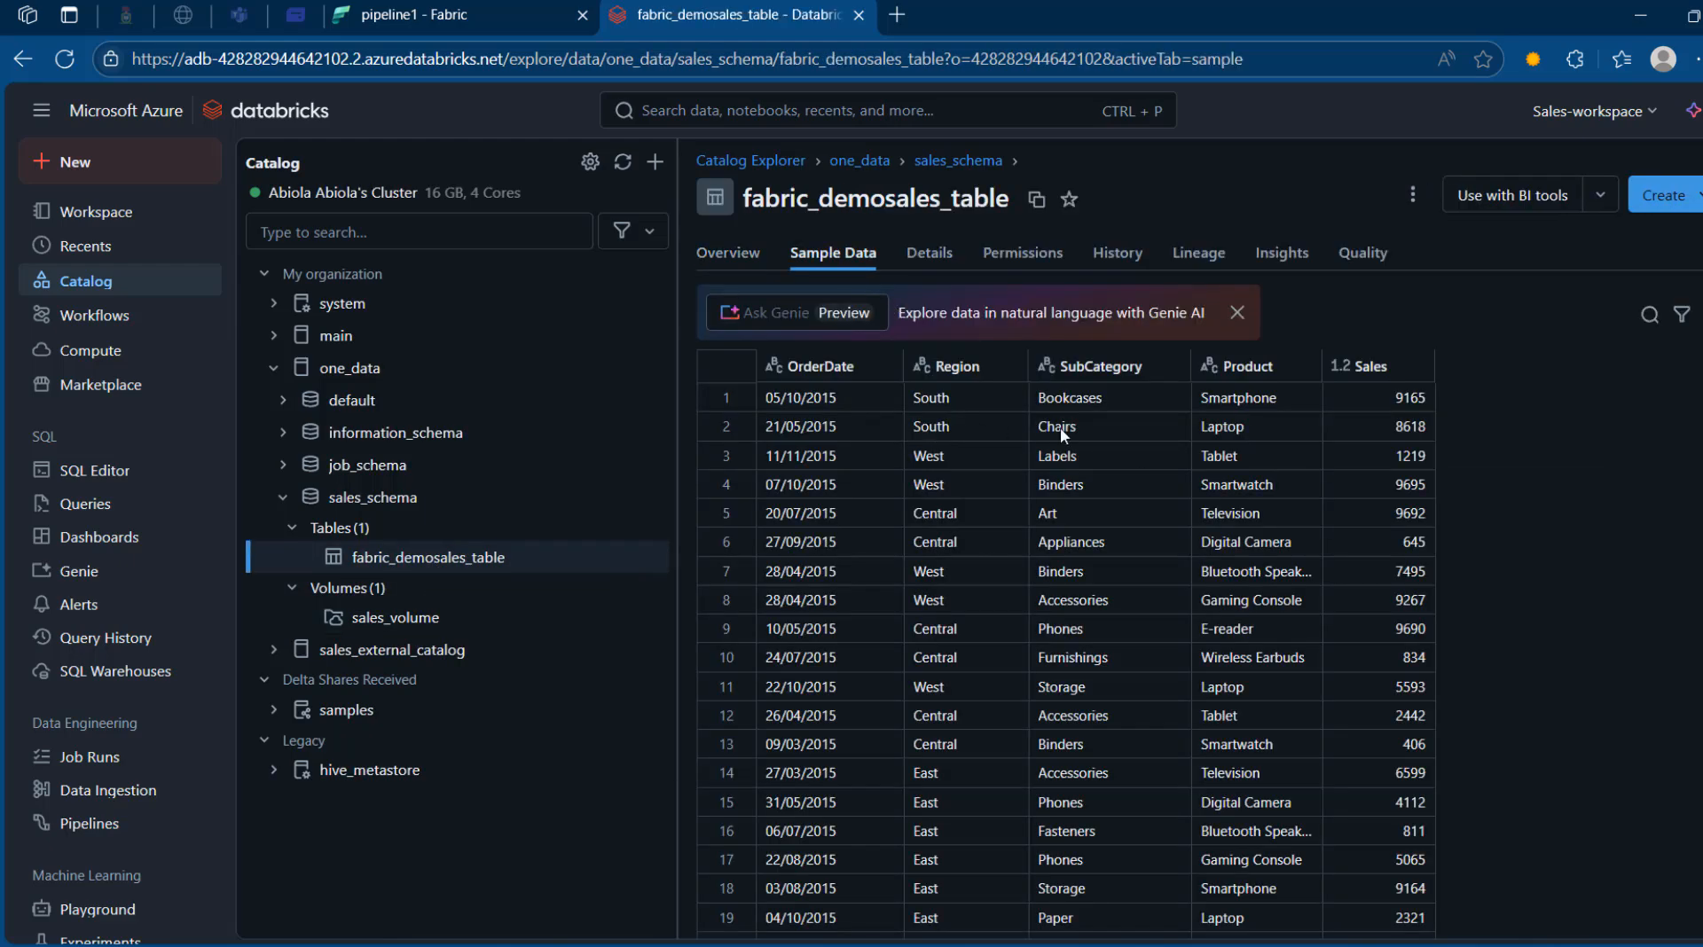
{"action": "left_click", "coordinate": [1650, 313]}
{"action": "type", "text": "2015"}
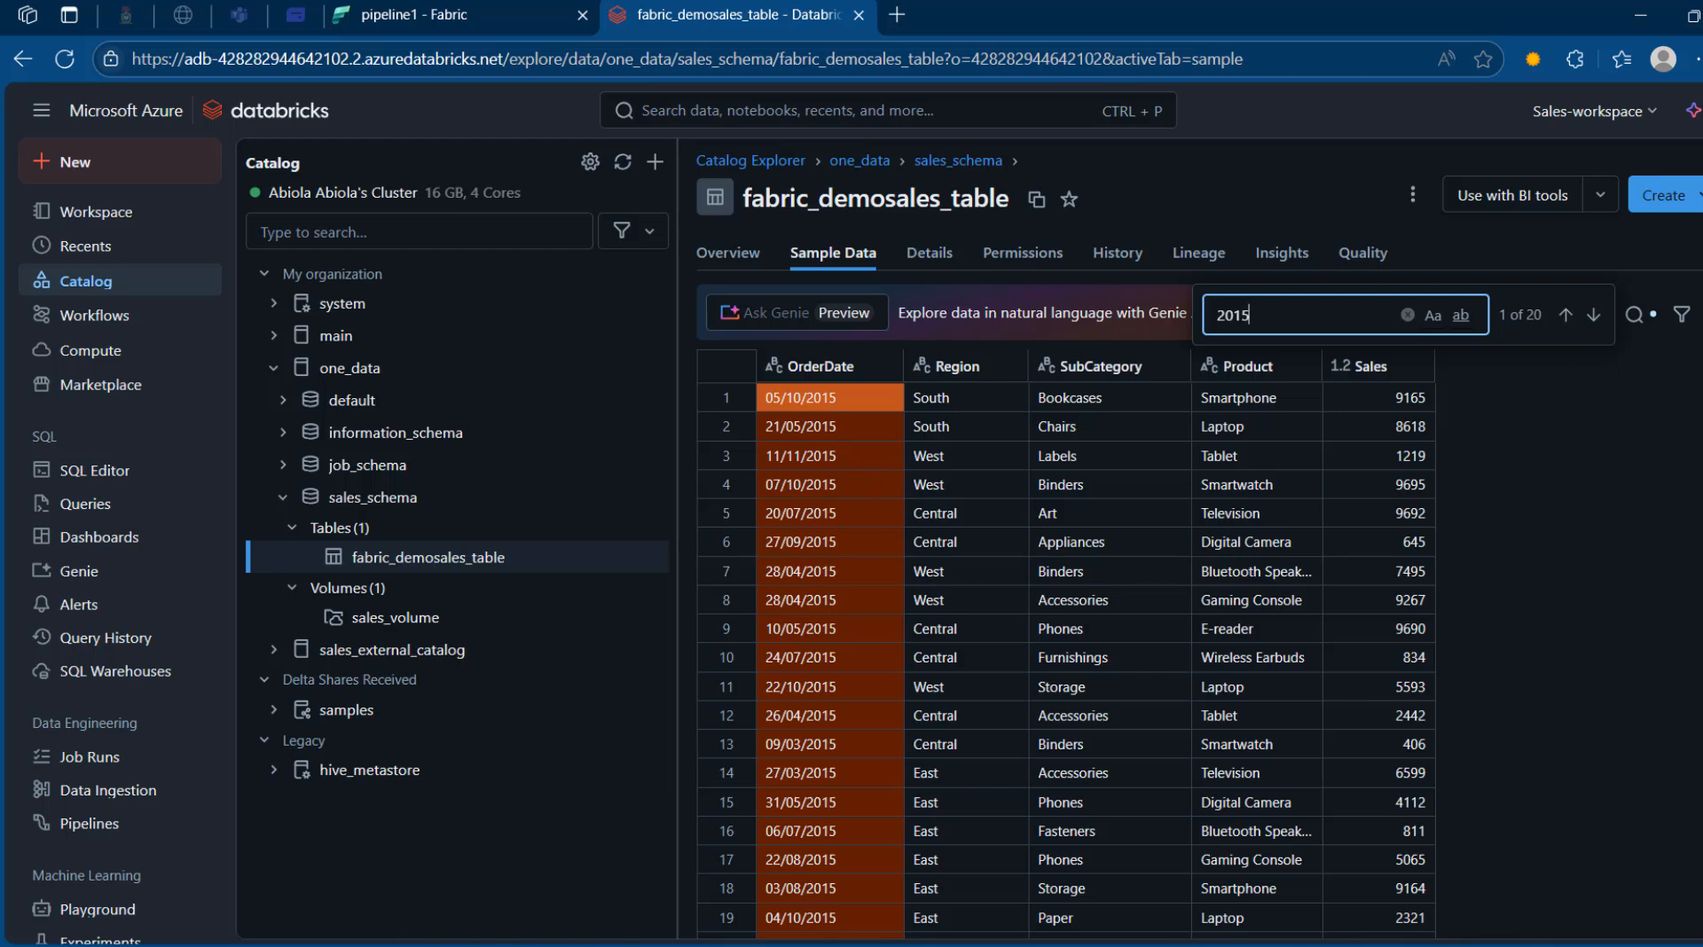
{"action": "scroll", "coordinate": [1064, 661], "scroll_direction": "down", "scroll_amount": 4}
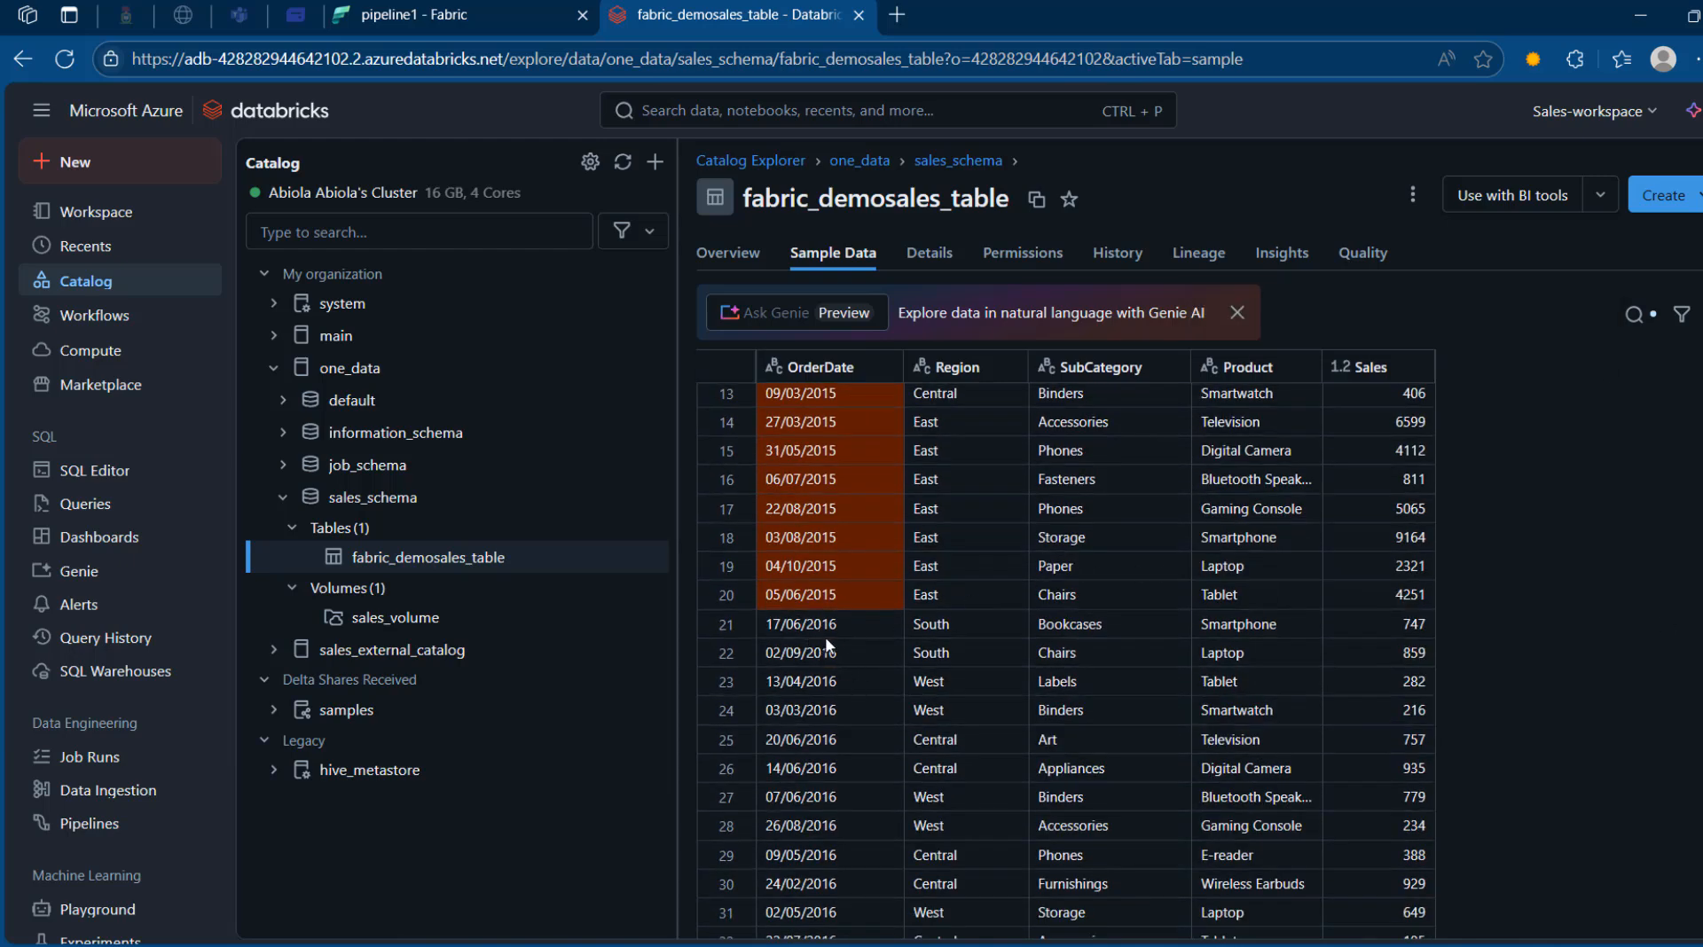
{"action": "scroll", "coordinate": [1065, 661], "scroll_direction": "down", "scroll_amount": 3}
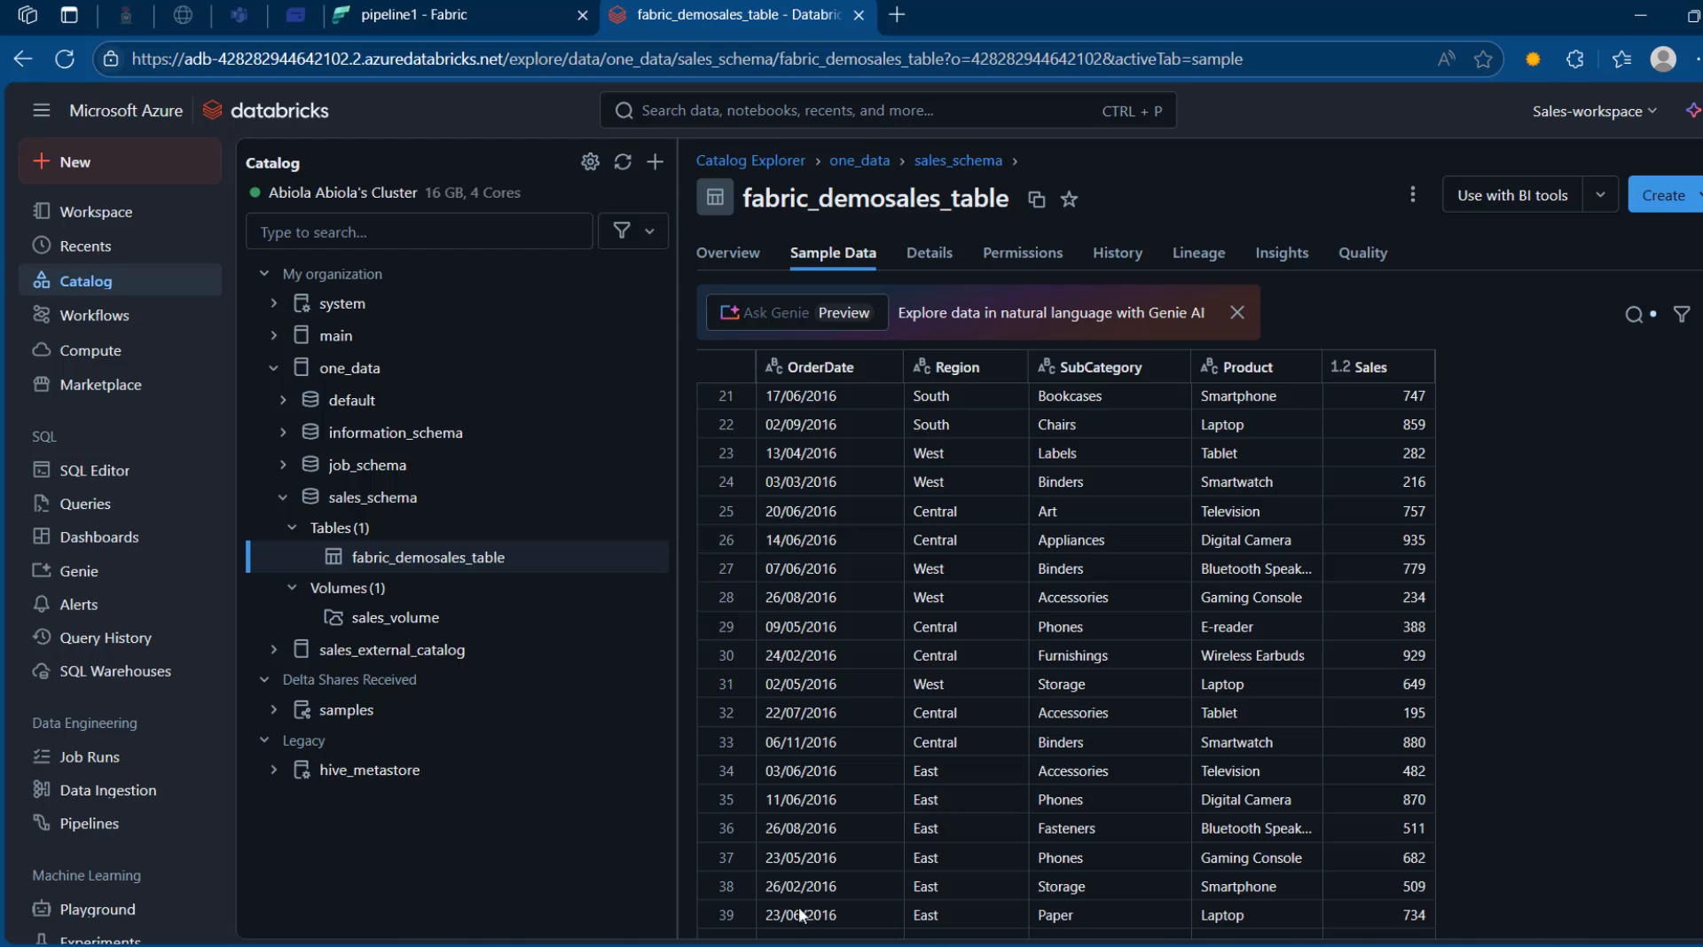
- Upload sales2017.csv, sales2018.csv, sales2019.csv and sales2020.csv to sales_volume in sales_schema
{"action": "left_click", "coordinate": [399, 619]}
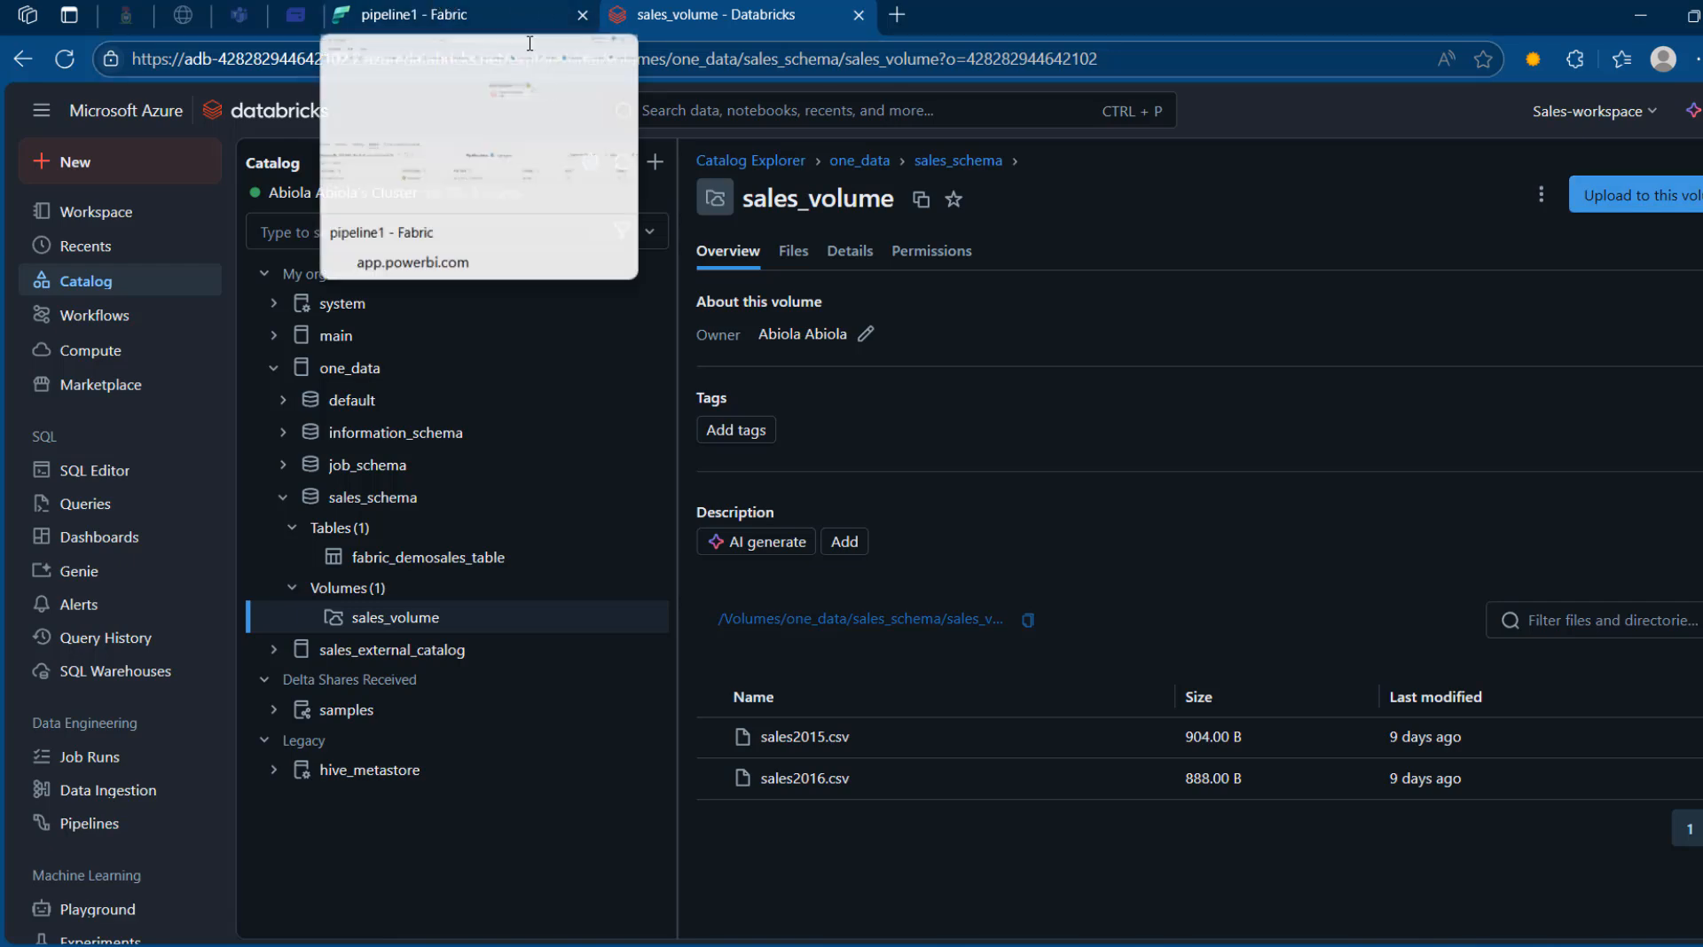
{"action": "left_click", "coordinate": [1626, 206]}
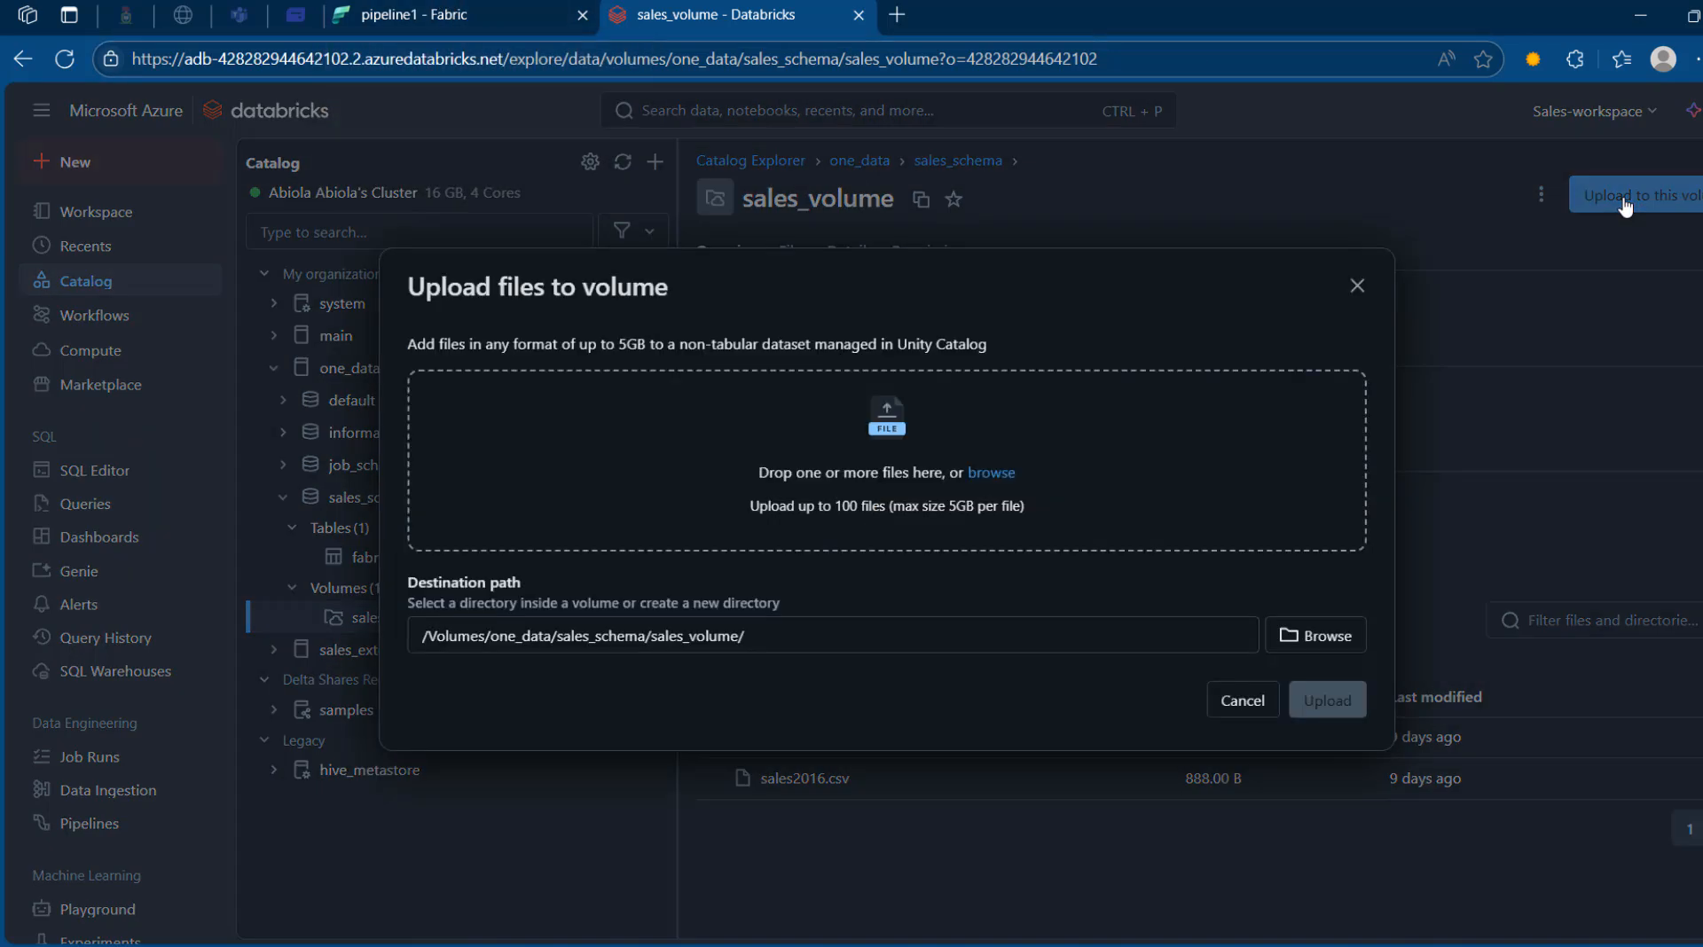
{"action": "left_click", "coordinate": [991, 473]}
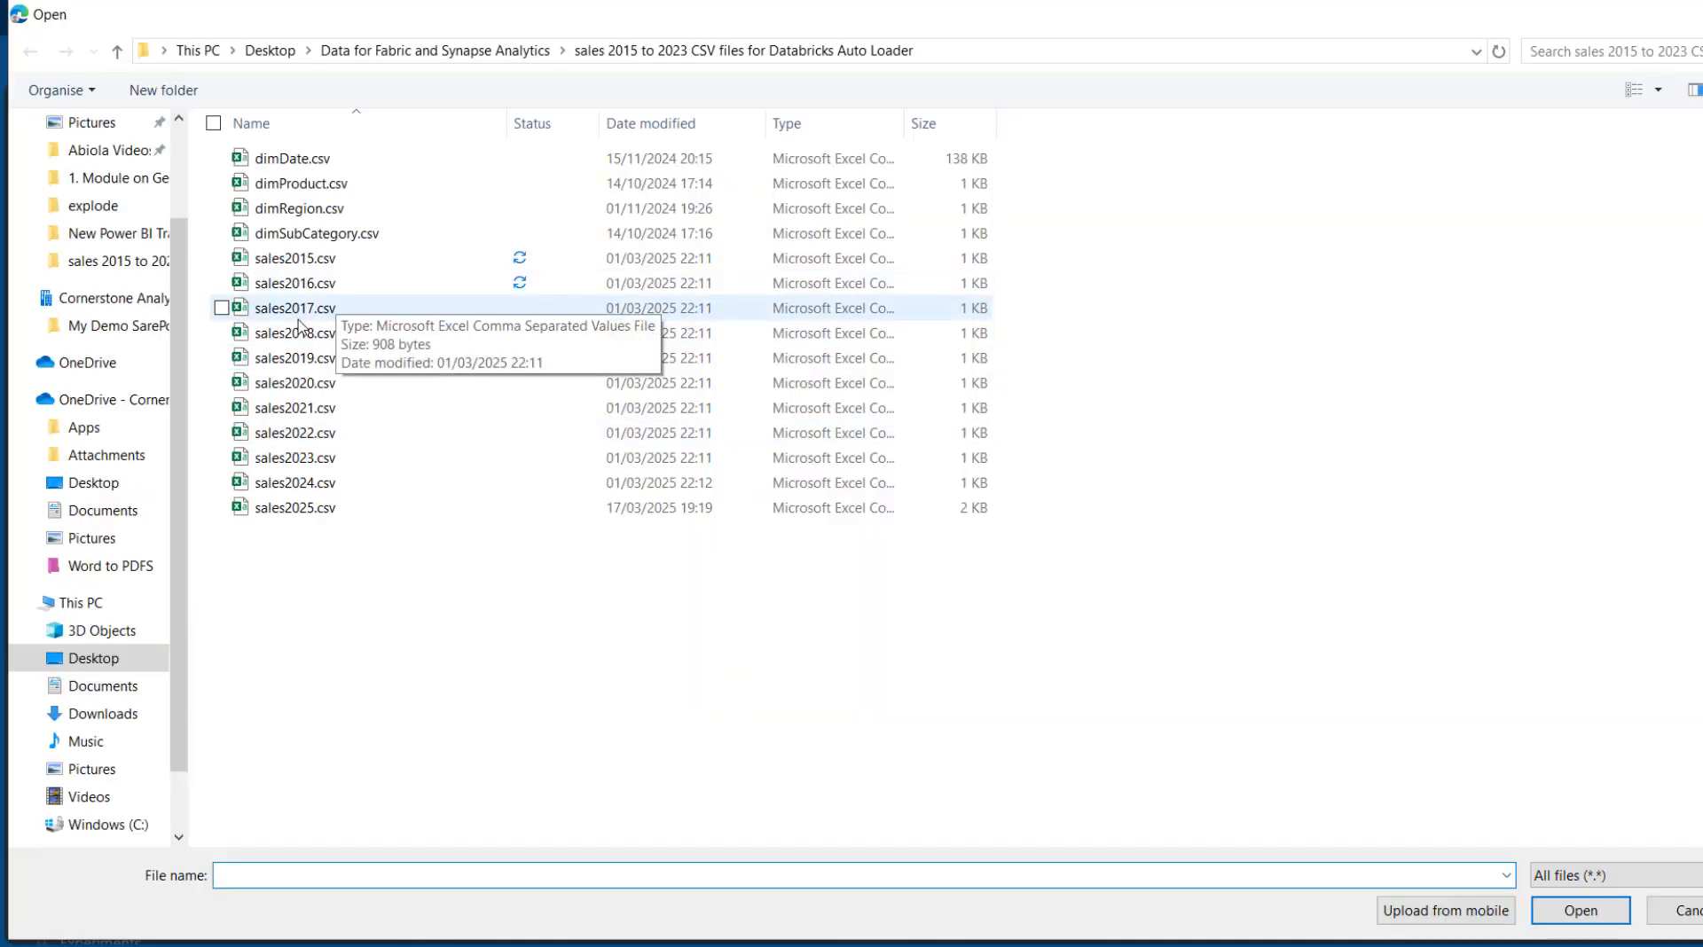
{"action": "left_click", "coordinate": [295, 311]}
{"action": "key", "text": "shift+Down"}
{"action": "key", "text": "shift+Down"}
{"action": "key", "text": "shift+Down"}
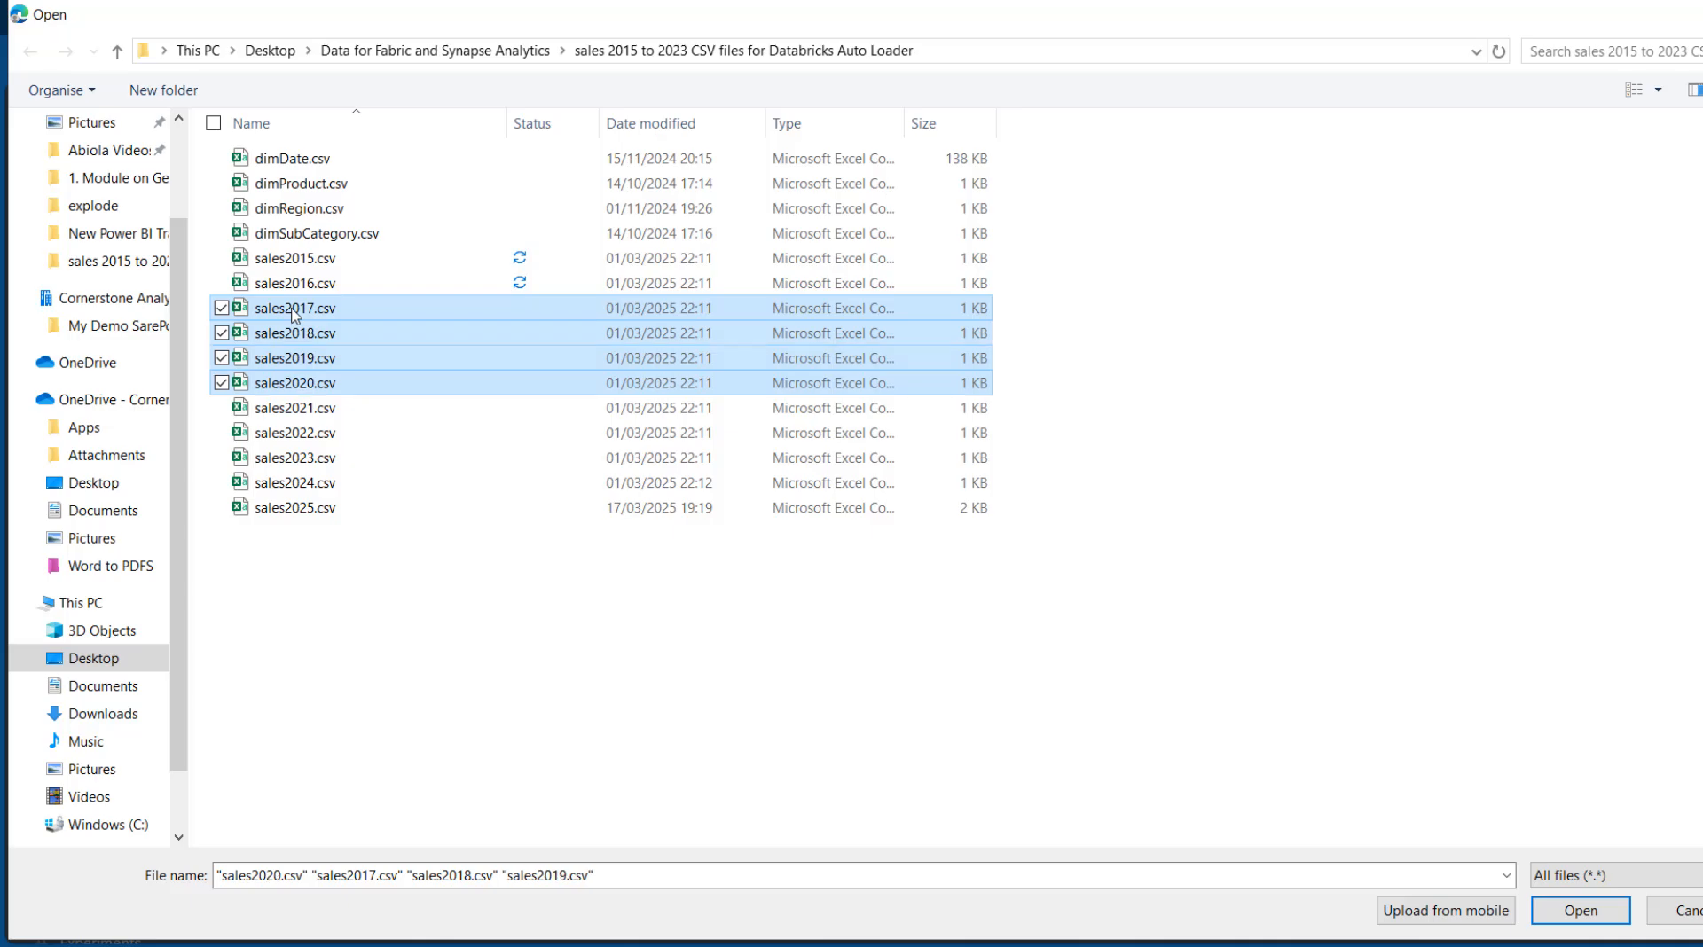
{"action": "key", "text": "Return"}
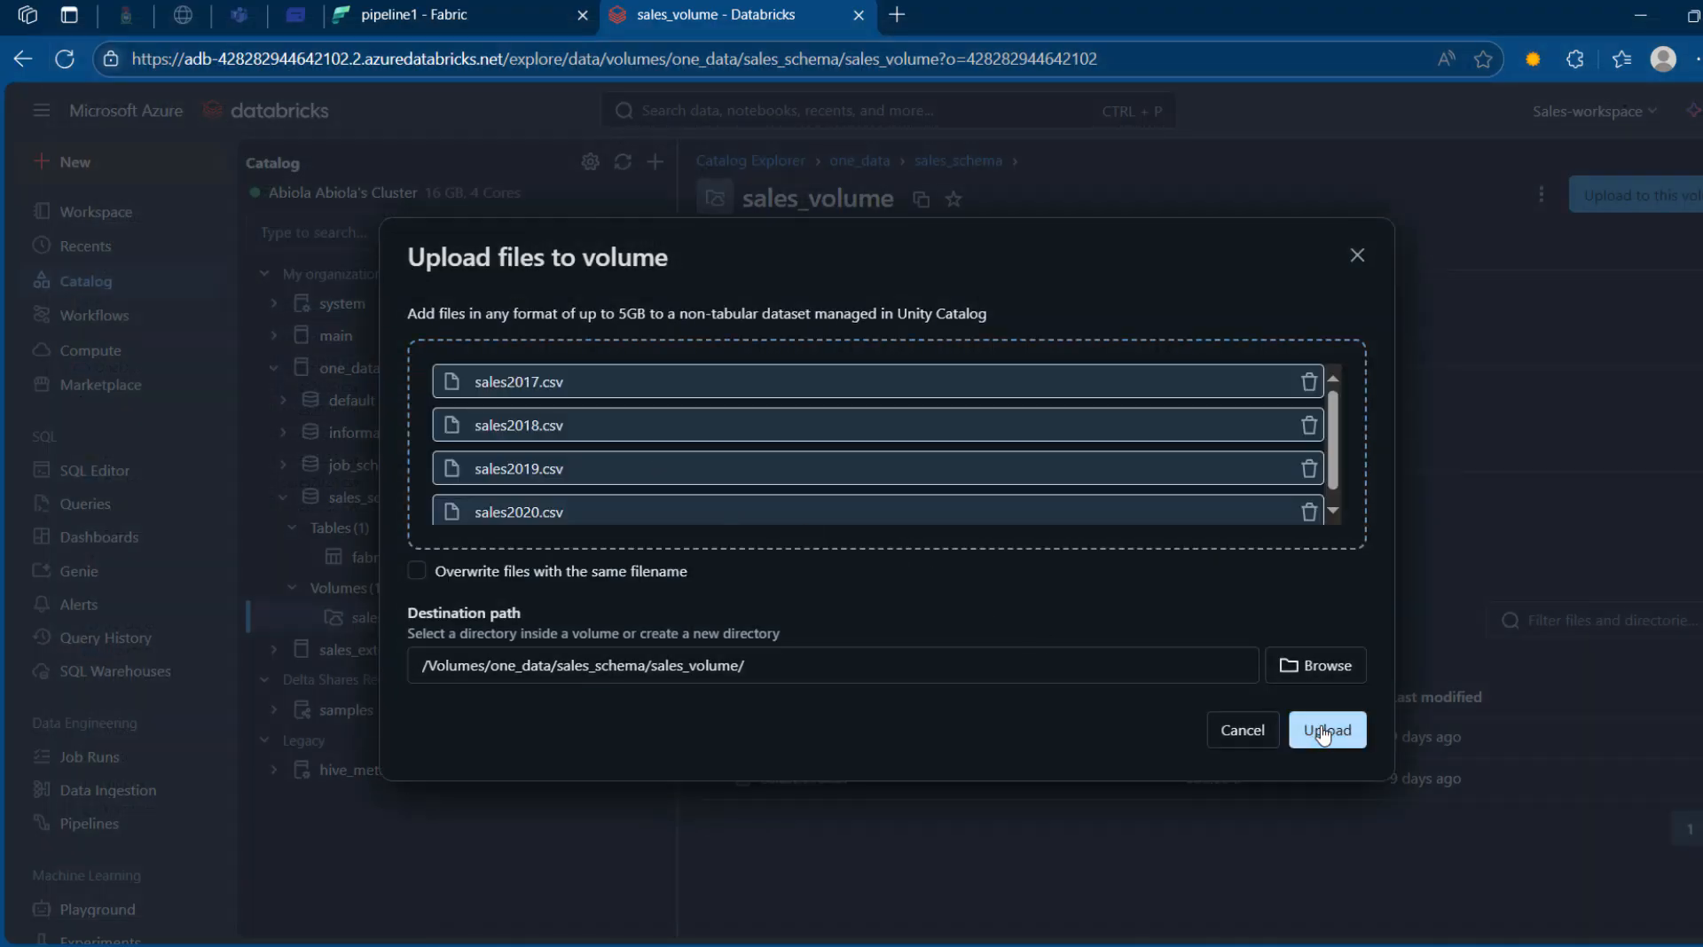
{"action": "left_click", "coordinate": [1326, 730]}
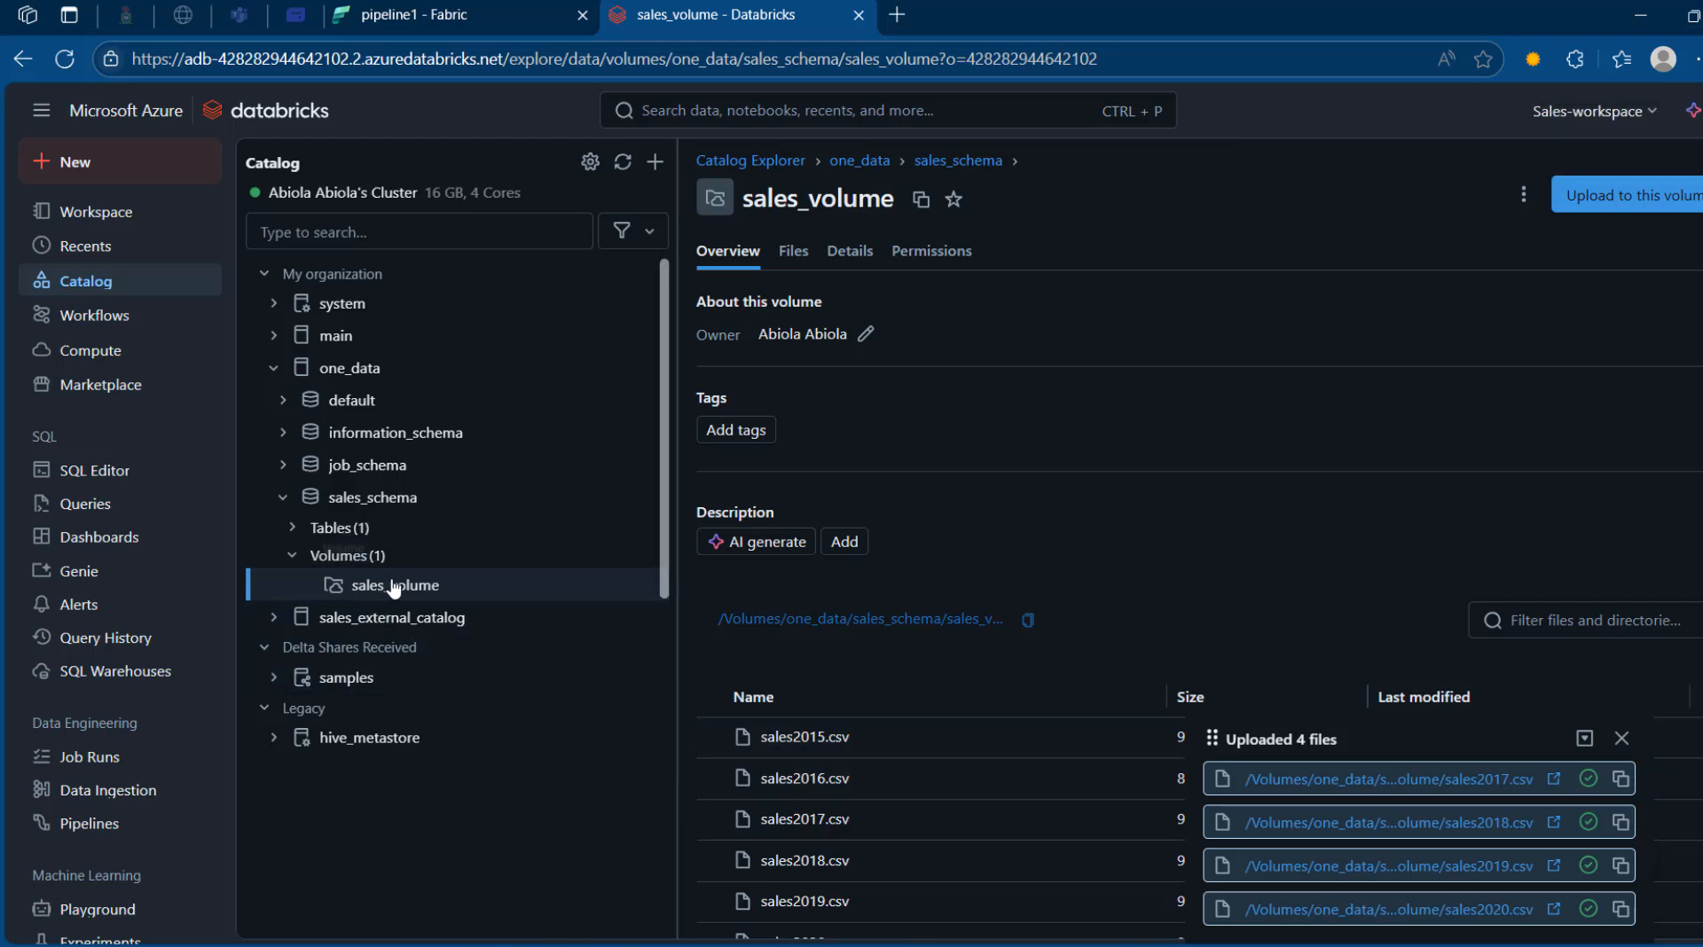
- Switch to pipeline1 in Fabric and run the pipeline again
{"action": "mouse_move", "coordinate": [406, 588]}
{"action": "left_click", "coordinate": [526, 7]}
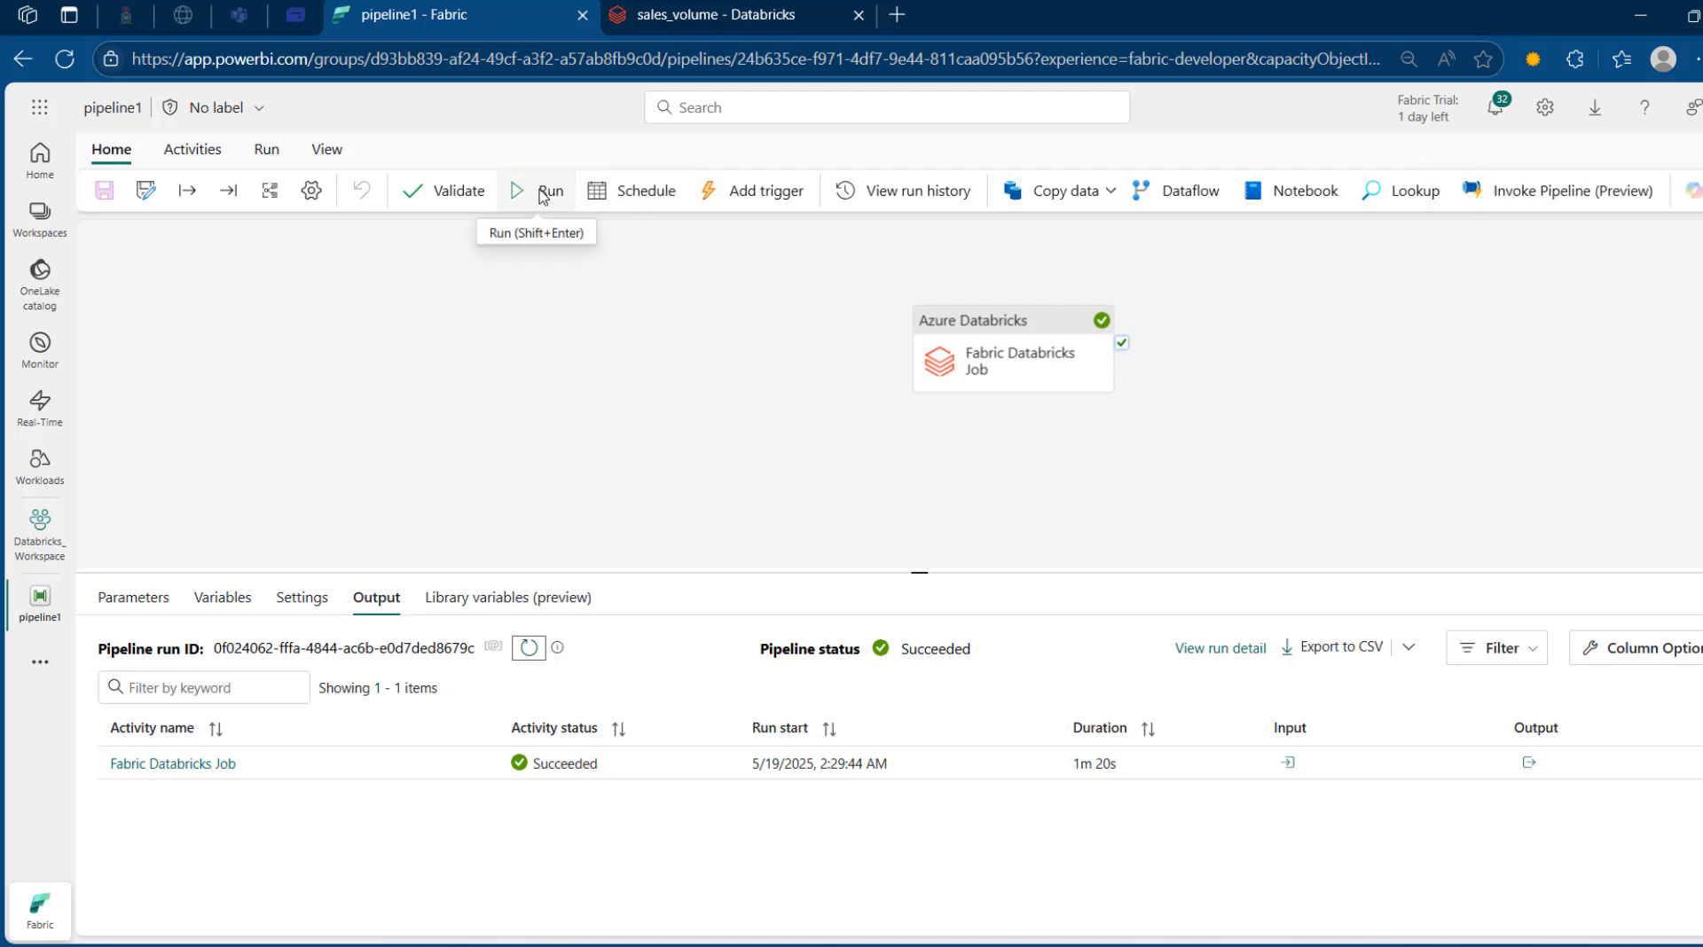
{"action": "left_click", "coordinate": [545, 193]}
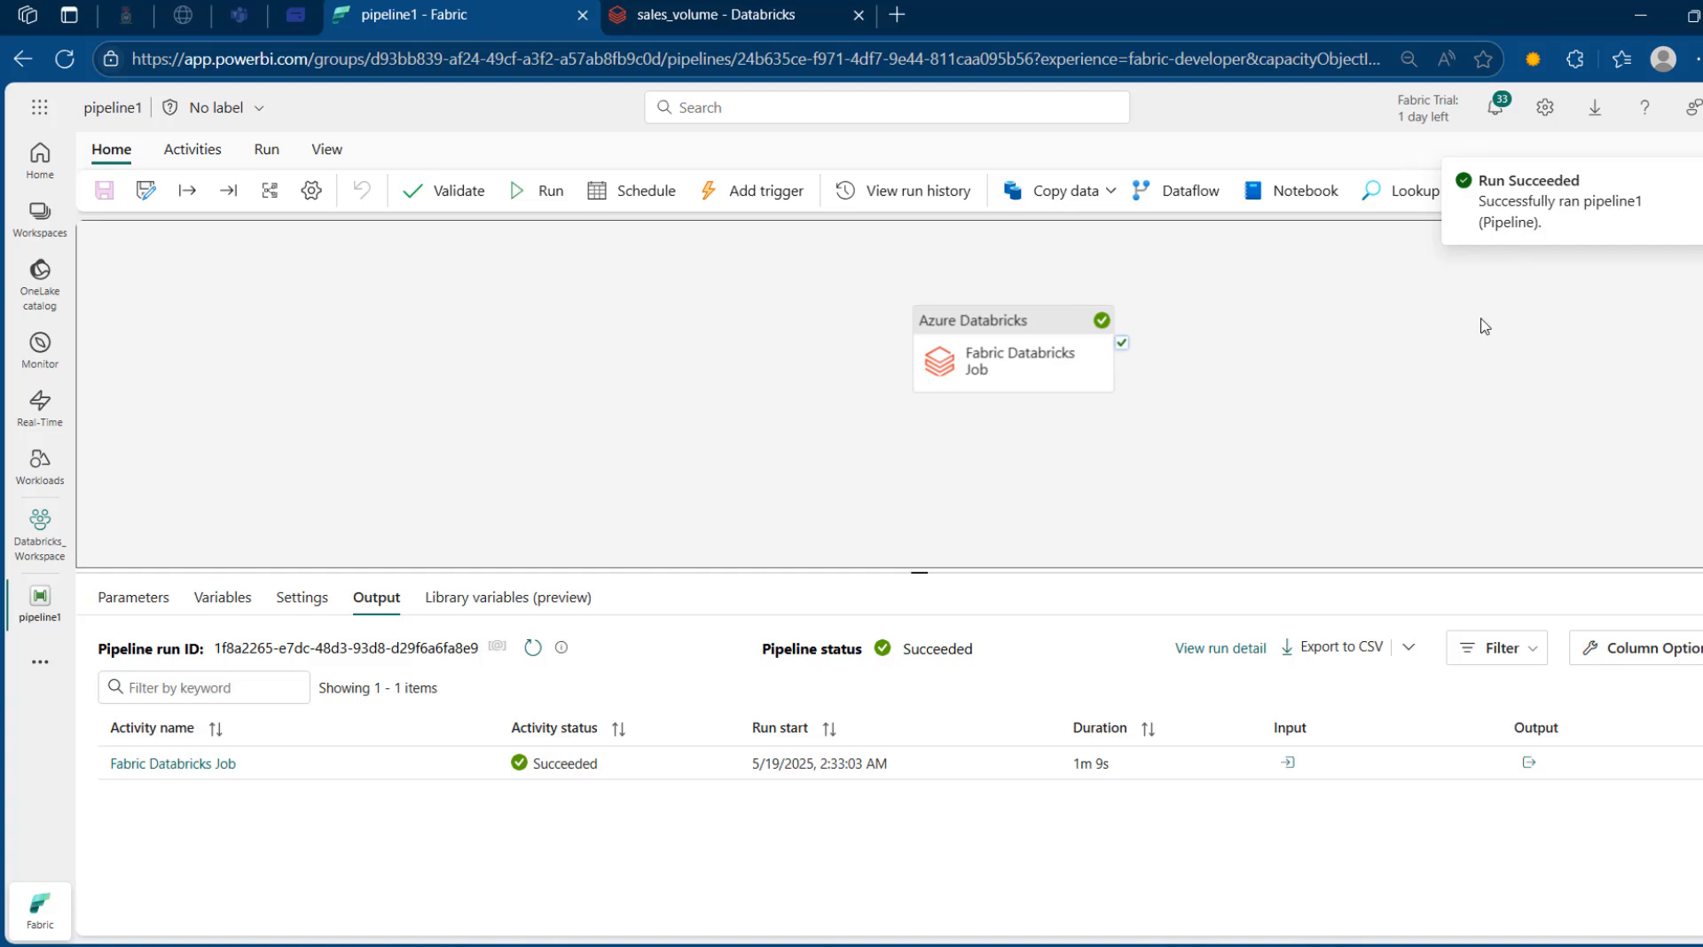
- Return to Databricks, reload the catalog page and view the sample data of fabric_demosales_table
{"action": "left_click", "coordinate": [742, 6]}
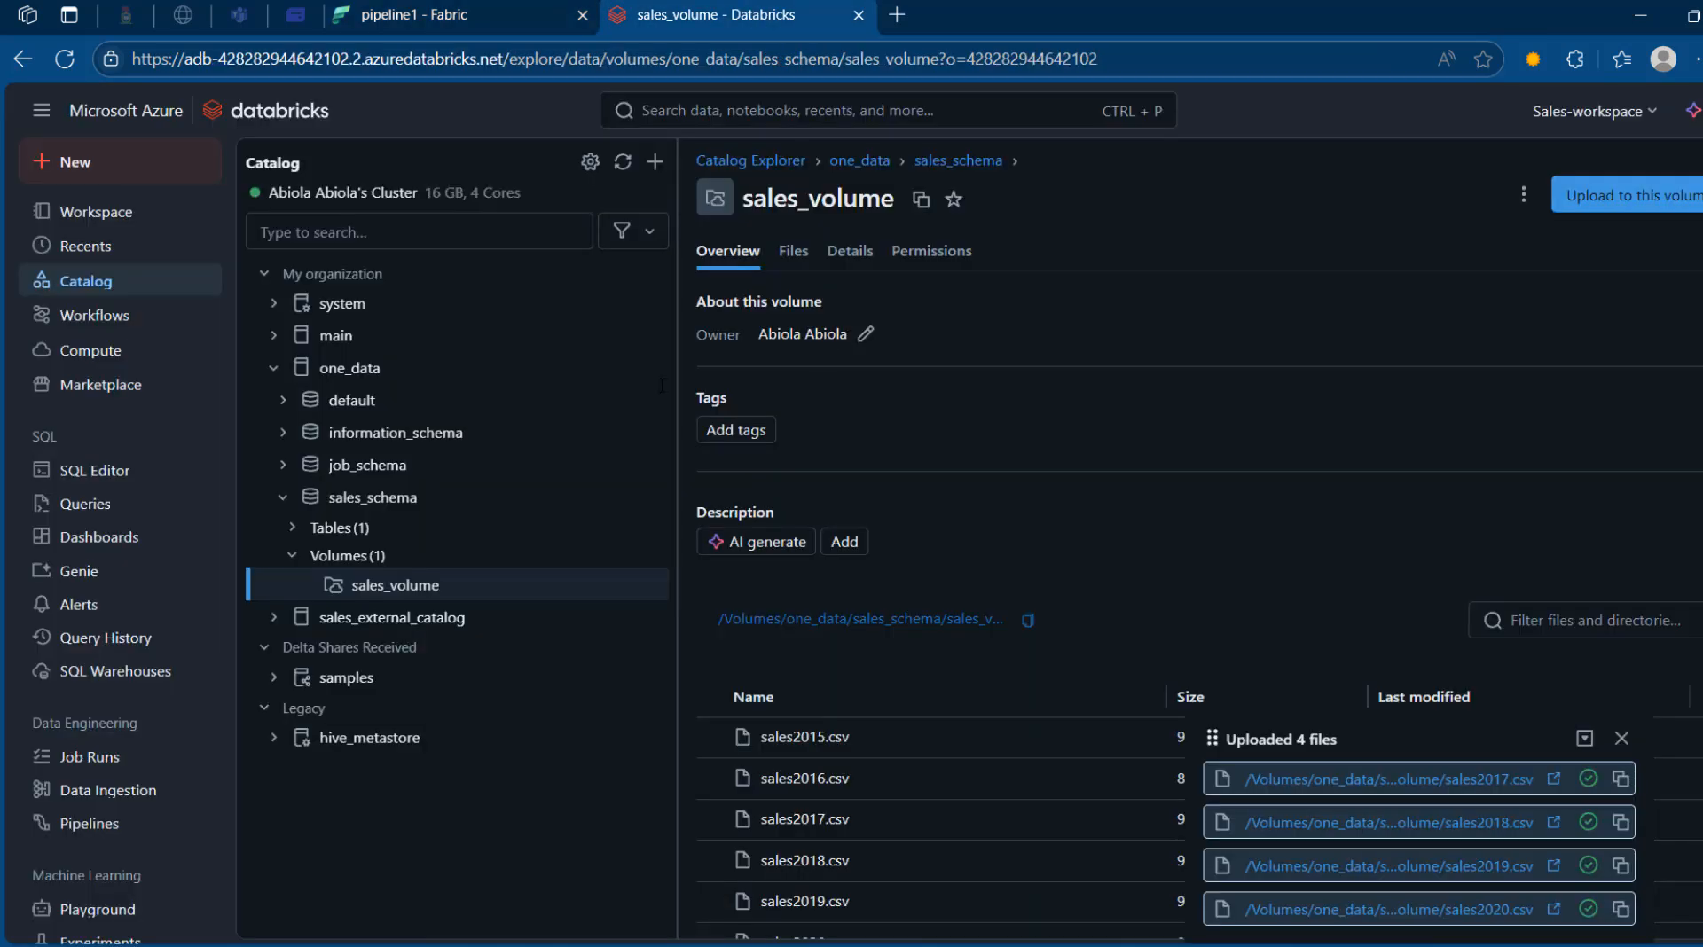
{"action": "left_click", "coordinate": [68, 60]}
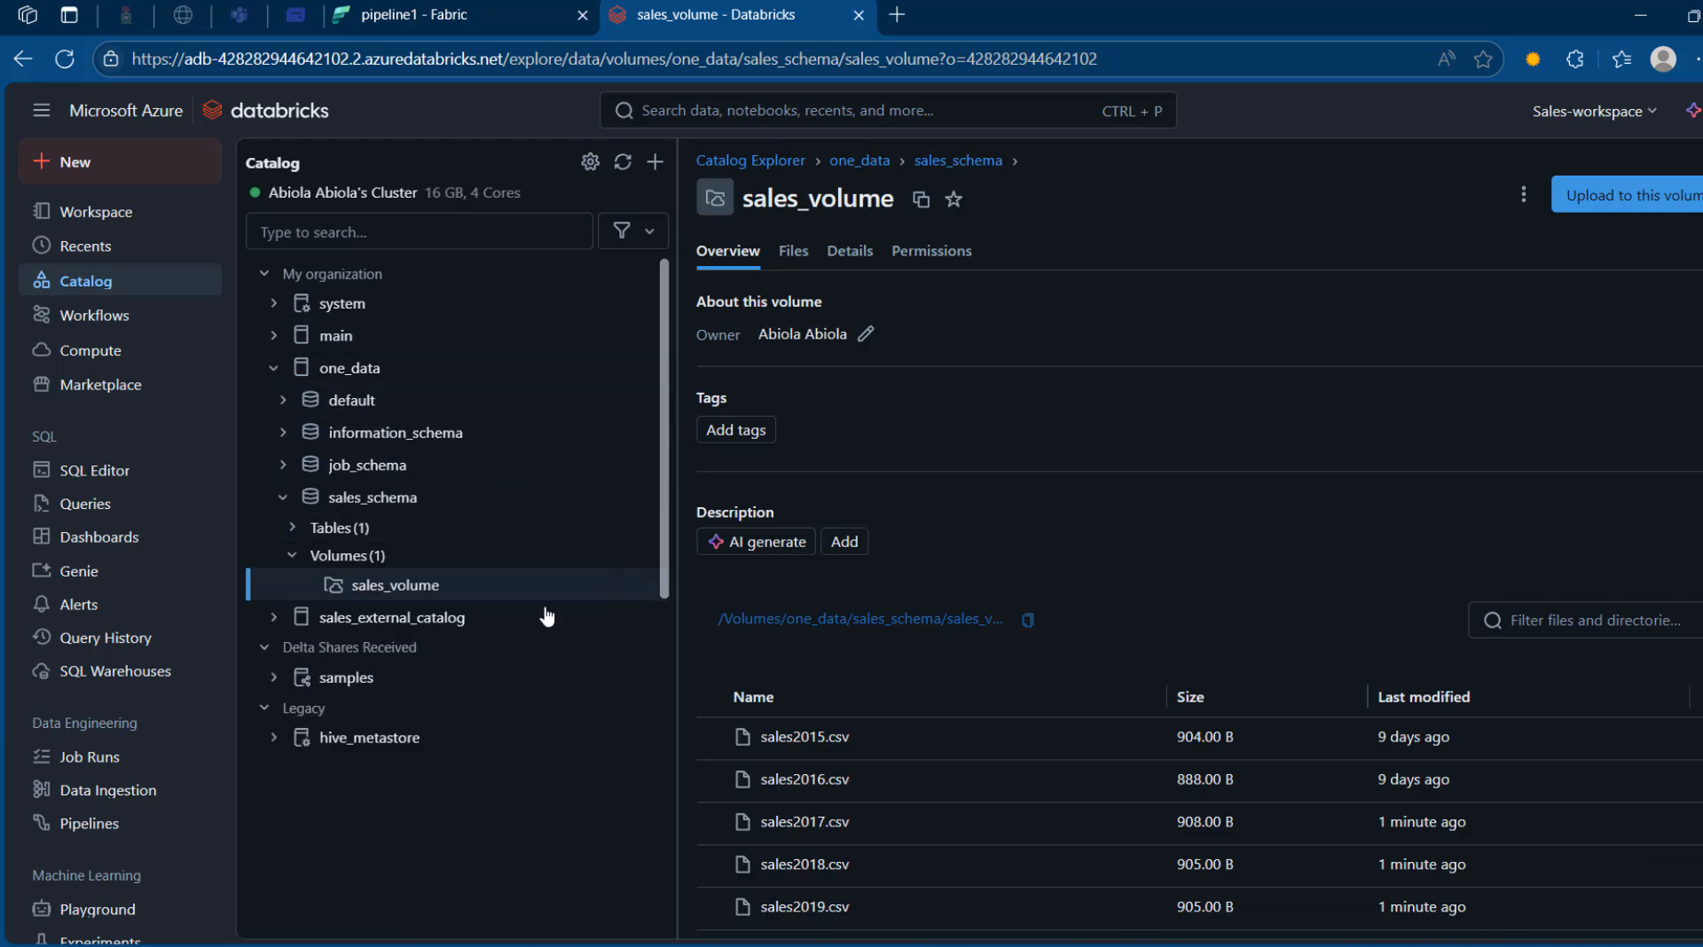
{"action": "left_click", "coordinate": [292, 528]}
{"action": "left_click", "coordinate": [417, 558]}
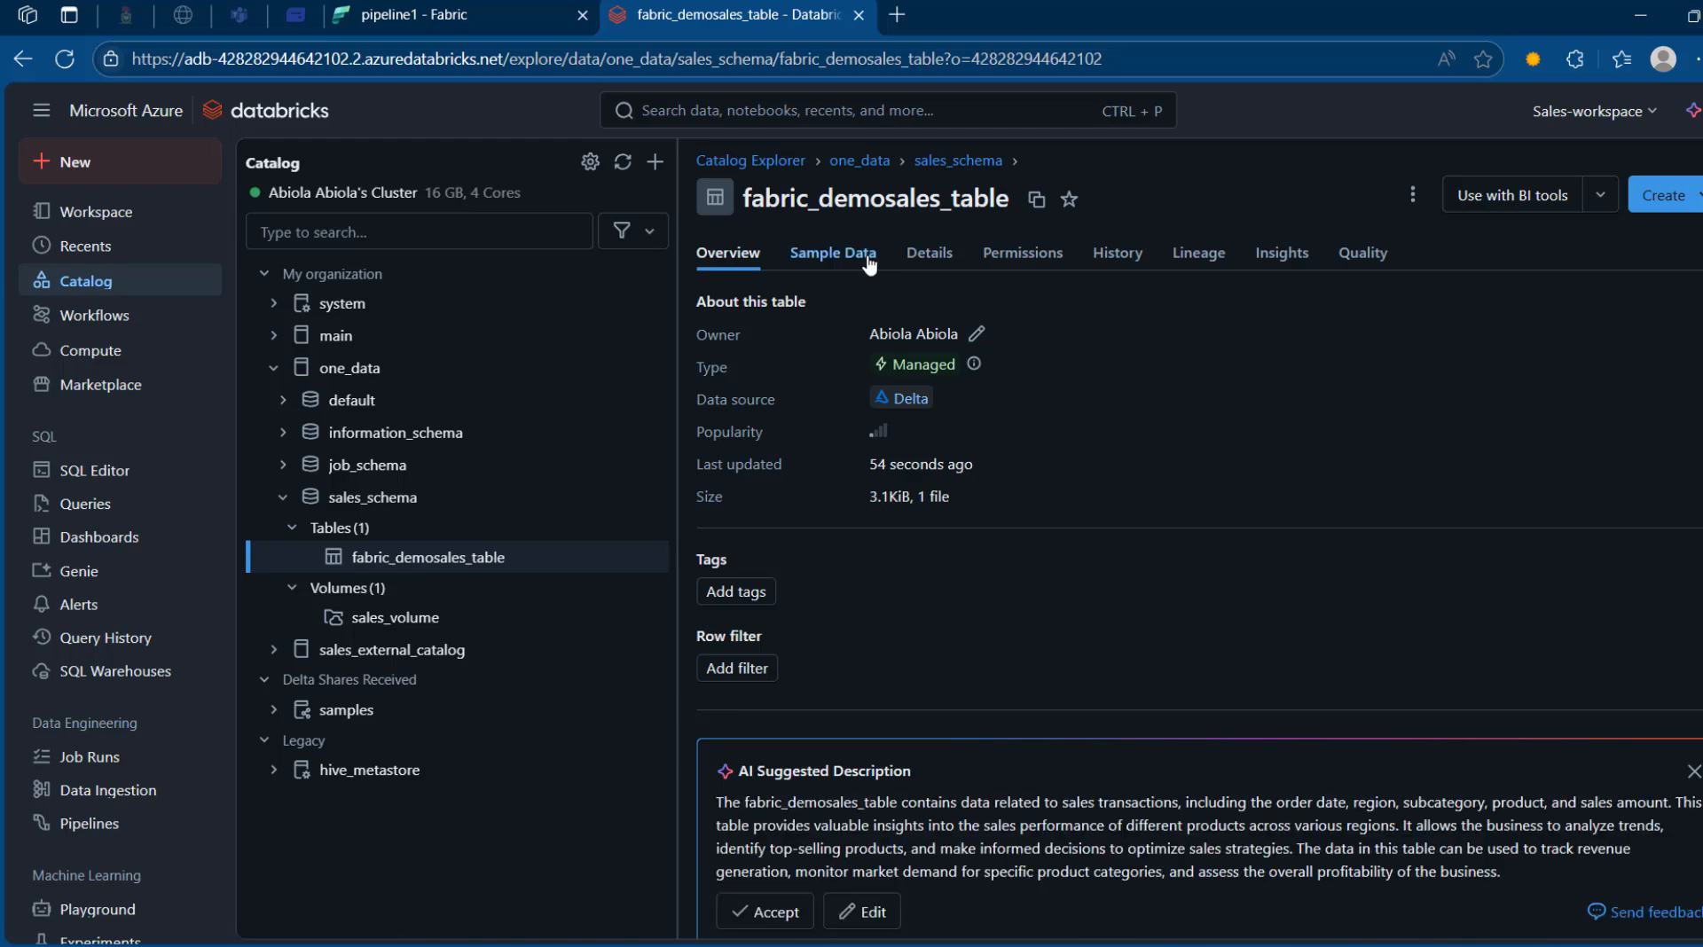
{"action": "left_click", "coordinate": [834, 255]}
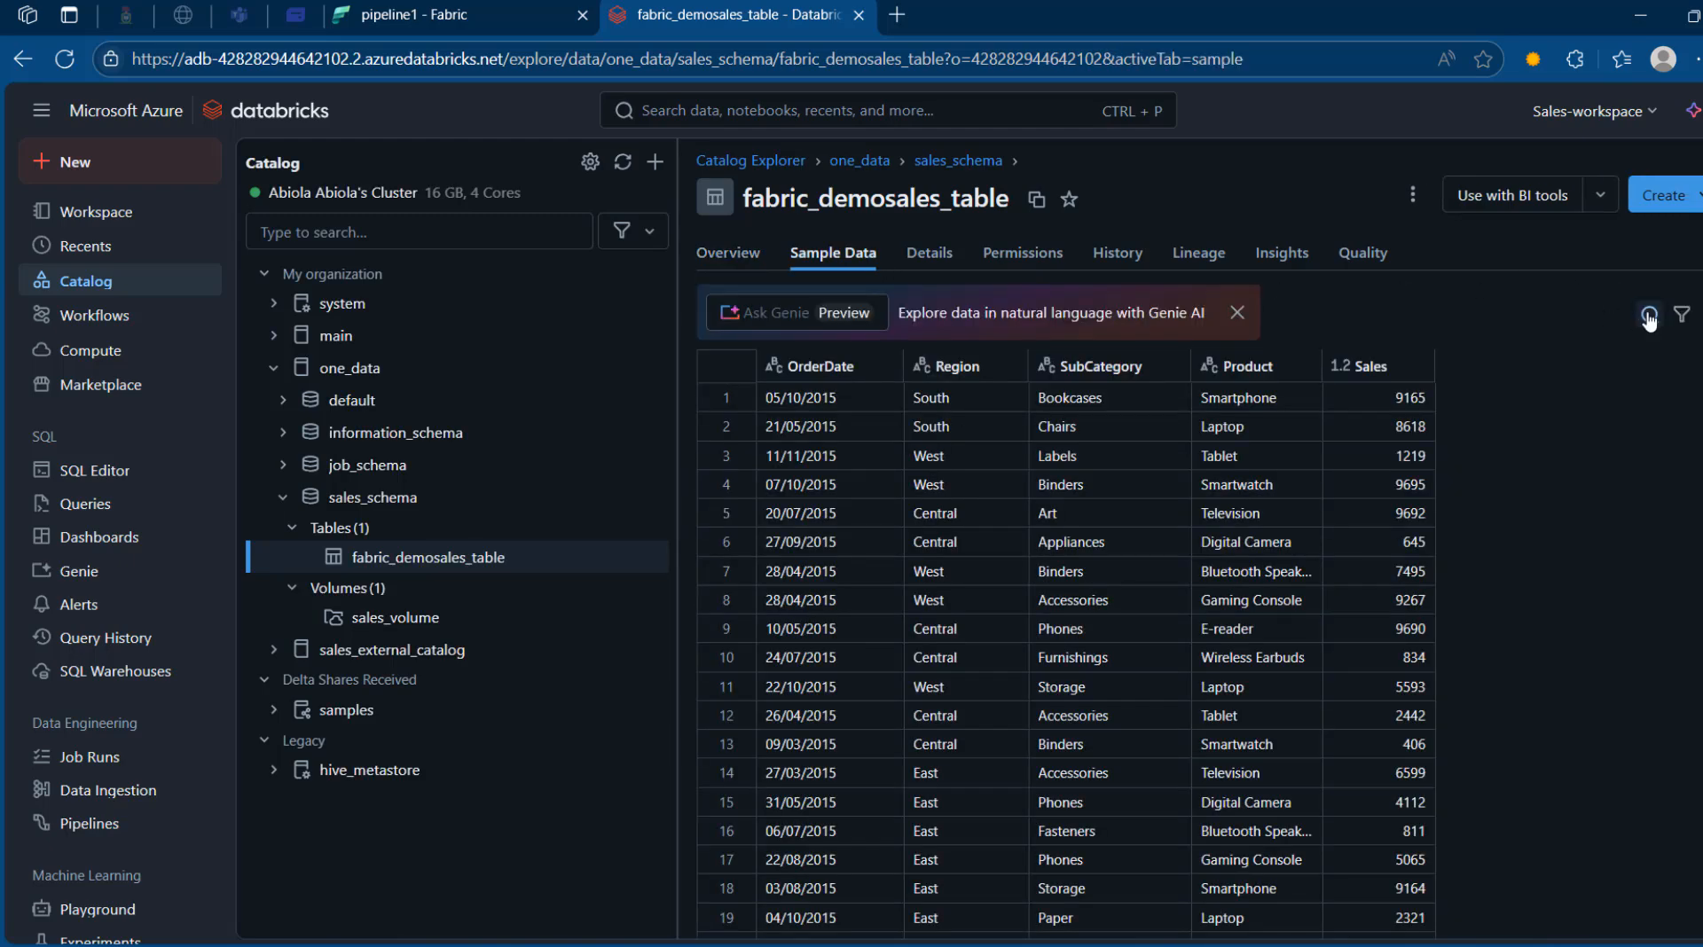
- Search the sample data for 2017 and look through the matching order dates
{"action": "left_click", "coordinate": [1649, 317]}
{"action": "type", "text": "2"}
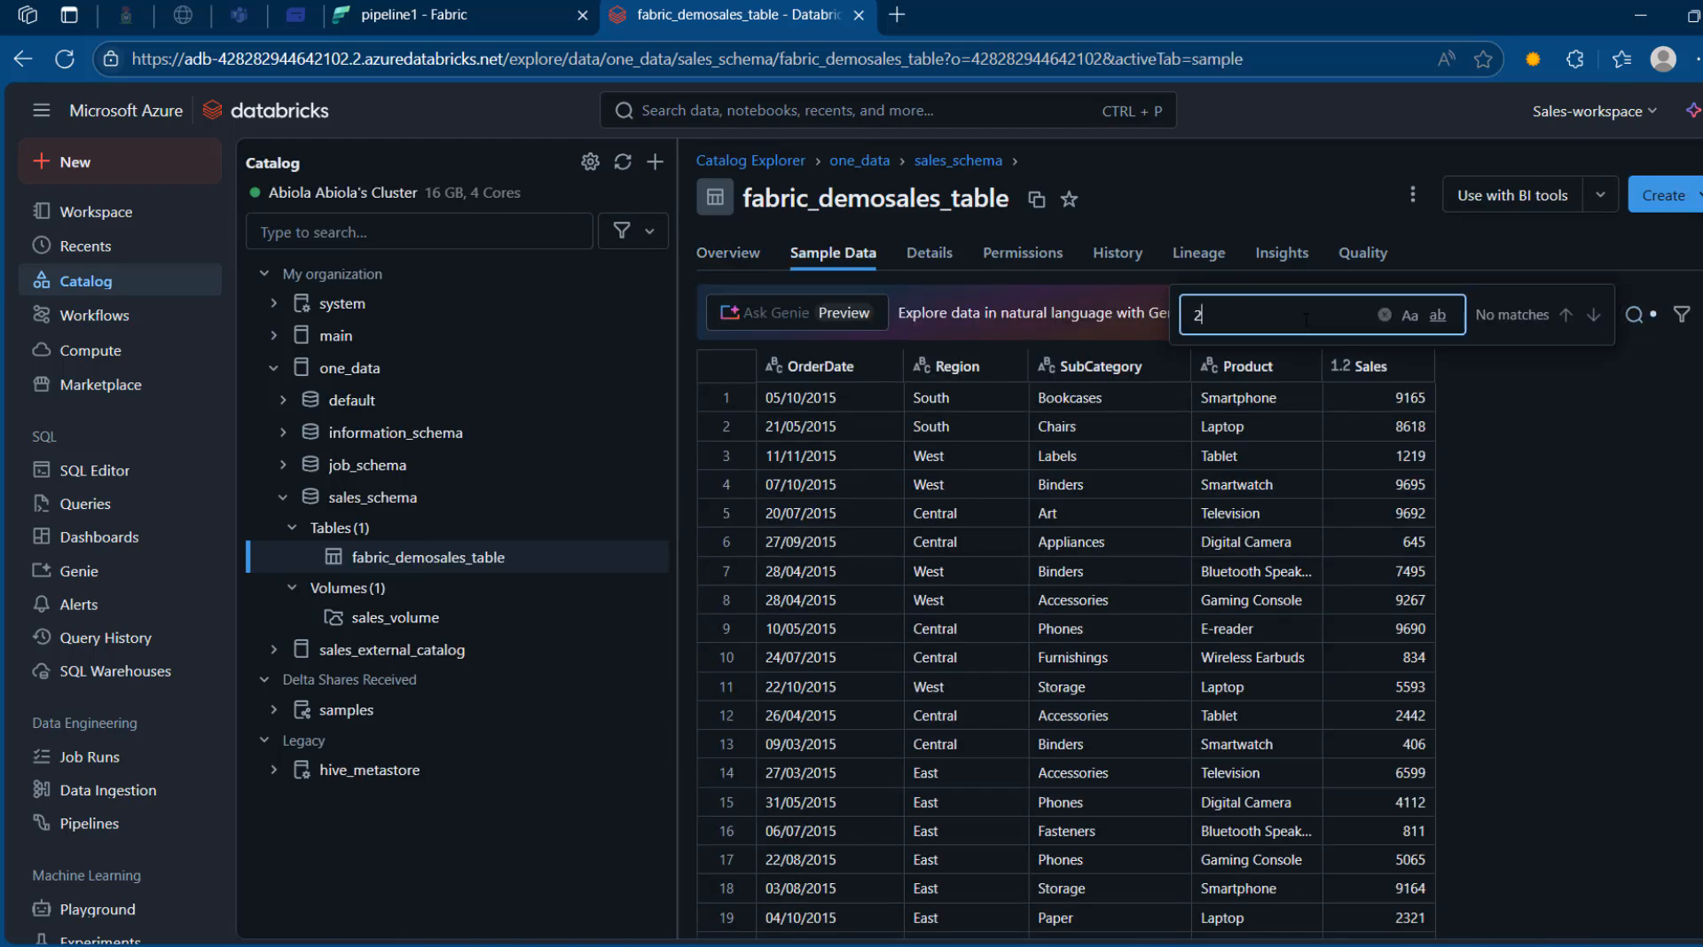
{"action": "type", "text": "017"}
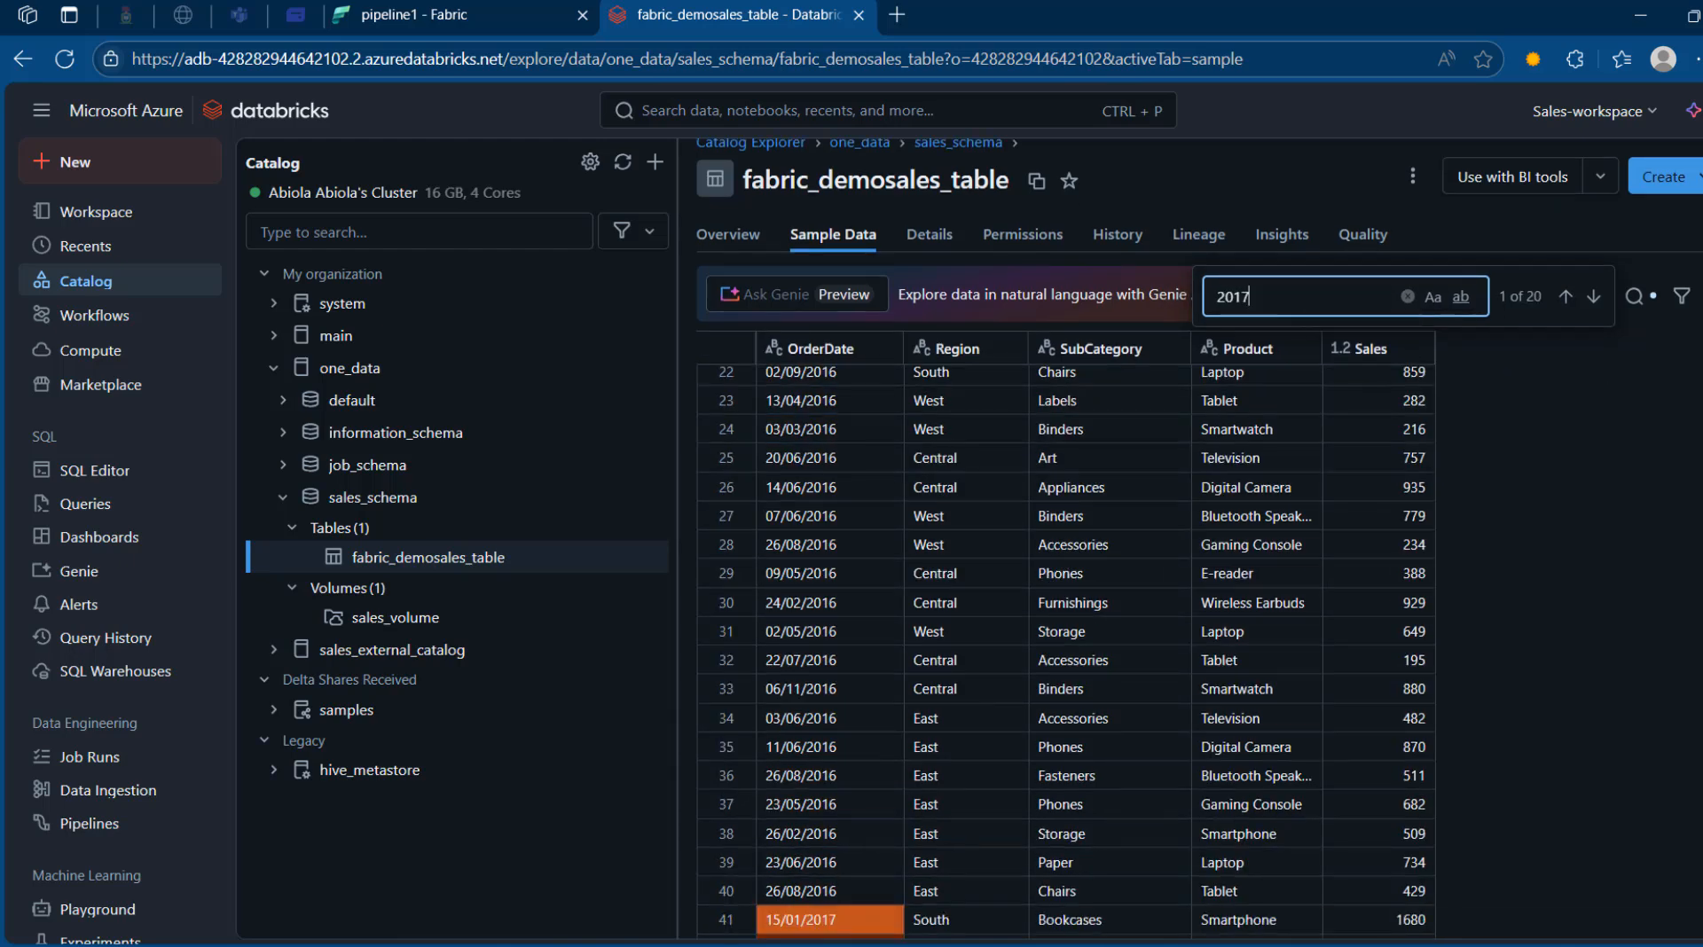
{"action": "left_click", "coordinate": [1511, 626]}
{"action": "scroll", "coordinate": [1511, 626], "scroll_direction": "down", "scroll_amount": 3}
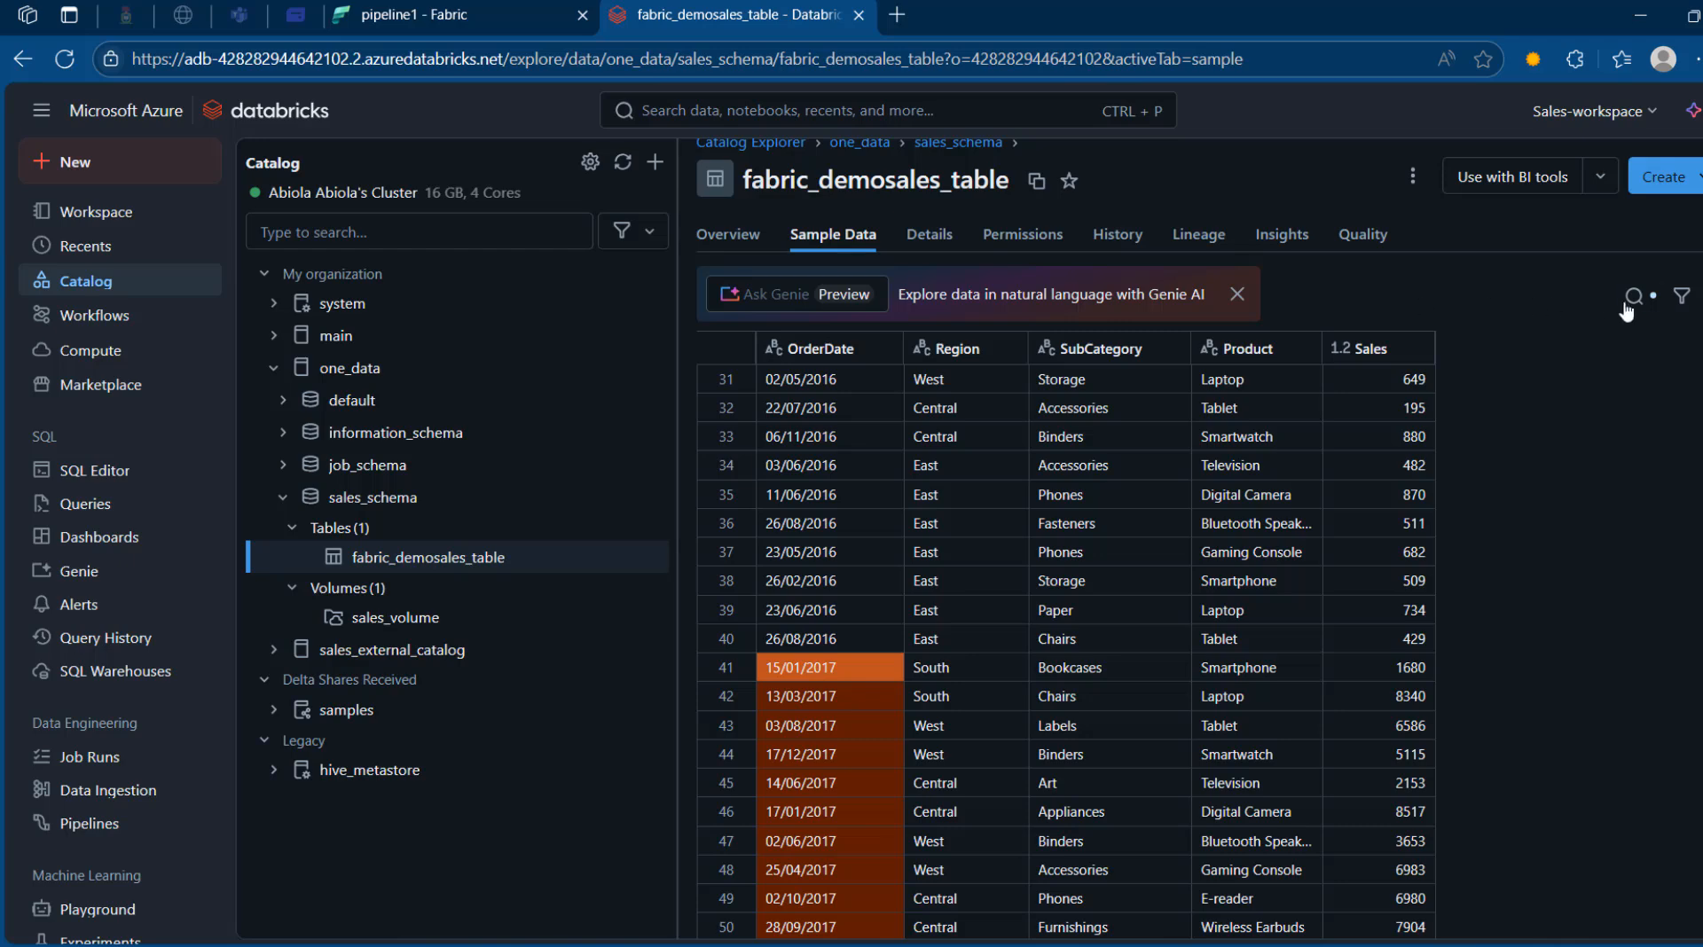
- Change the sample data search to 2018 and look through the matching rows
{"action": "left_click", "coordinate": [1634, 295]}
{"action": "left_click", "coordinate": [1277, 300]}
{"action": "key", "text": "BackSpace"}
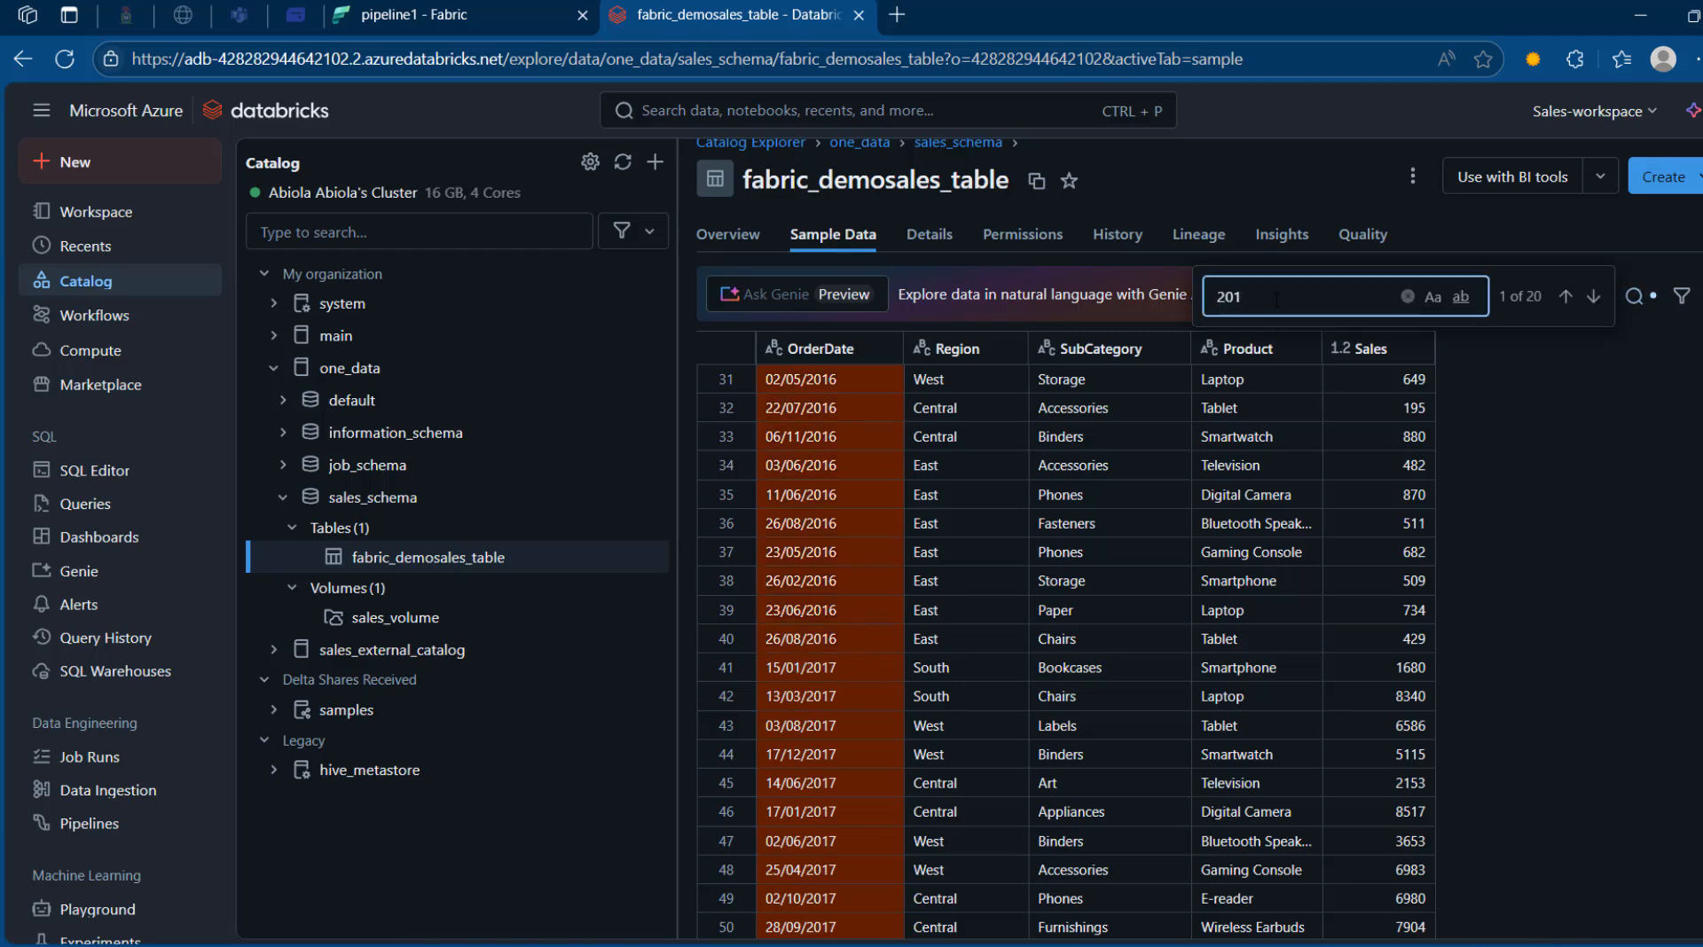
{"action": "type", "text": "8"}
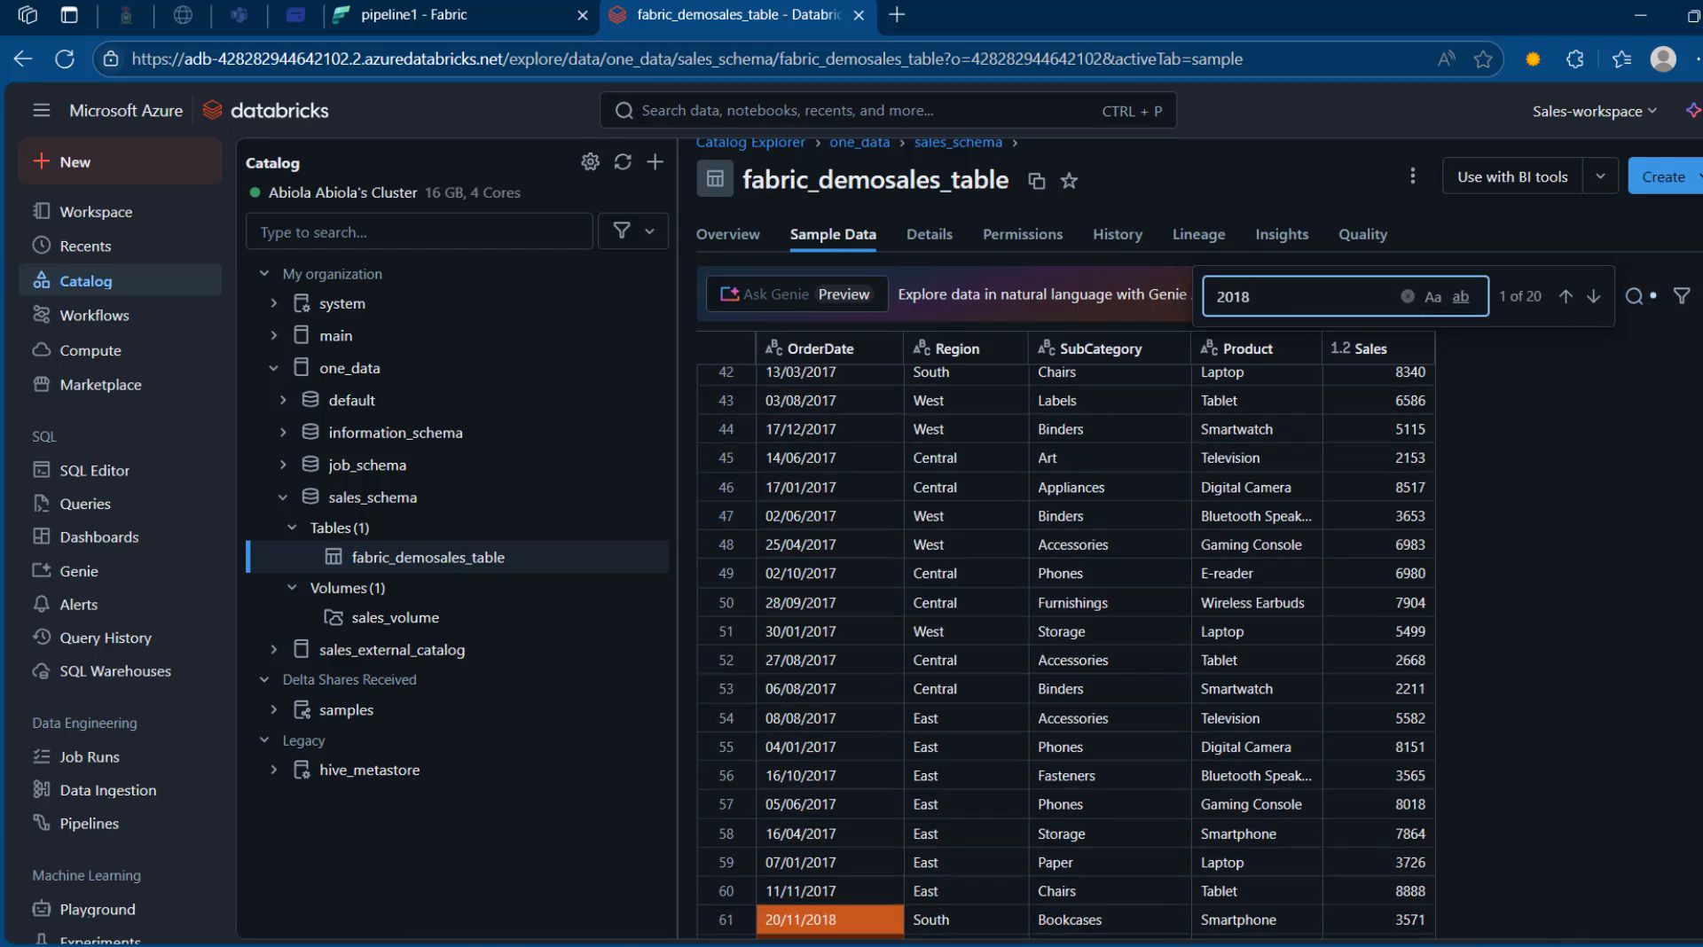
{"action": "left_click", "coordinate": [1511, 612]}
{"action": "scroll", "coordinate": [1040, 675], "scroll_direction": "down", "scroll_amount": 7}
{"action": "scroll", "coordinate": [1039, 674], "scroll_direction": "up", "scroll_amount": 3}
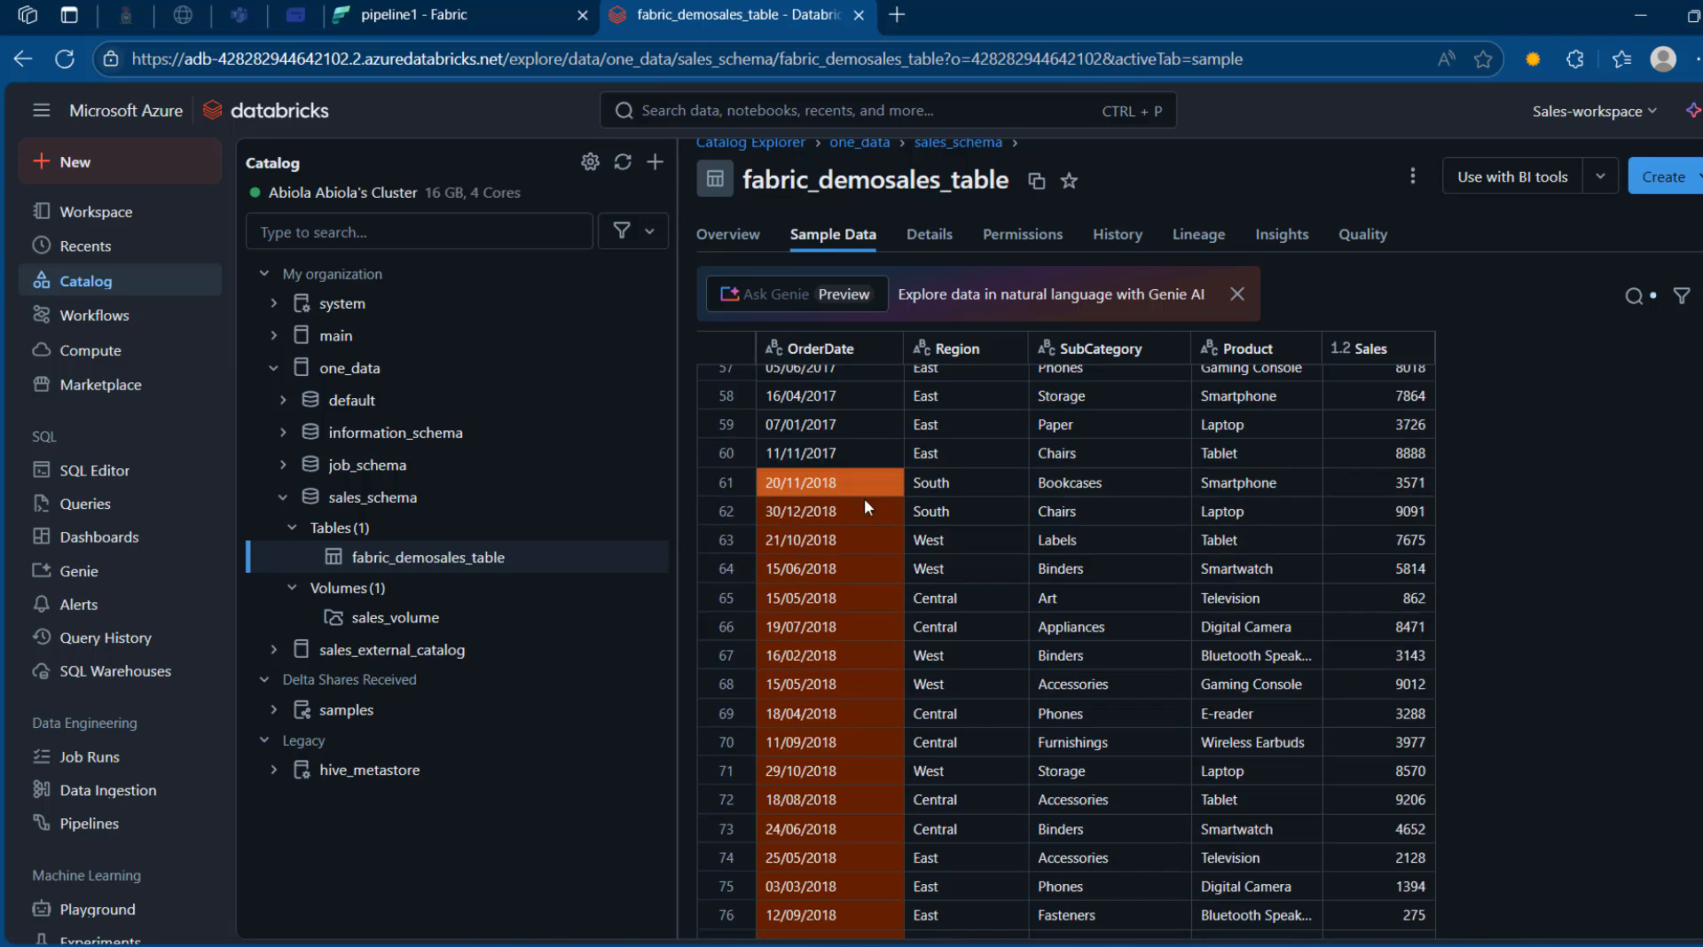